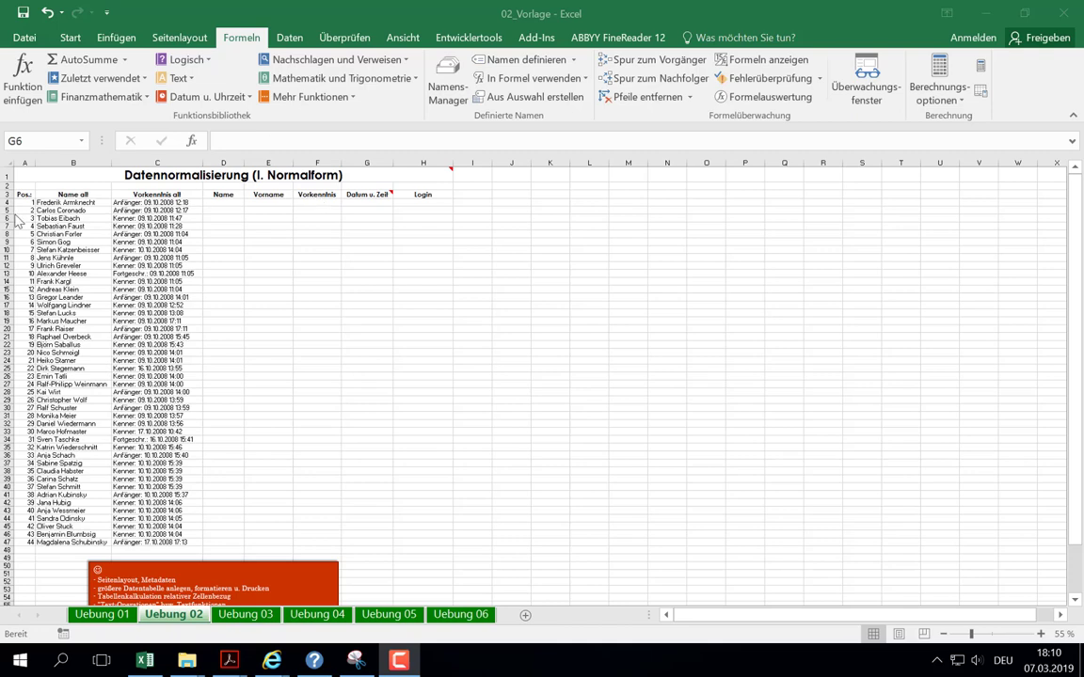
Format A3:H47 as a table with 'Tabelle hat Überschriften' kept checked, creating Tabelle2
drag(22, 195, 423, 545)
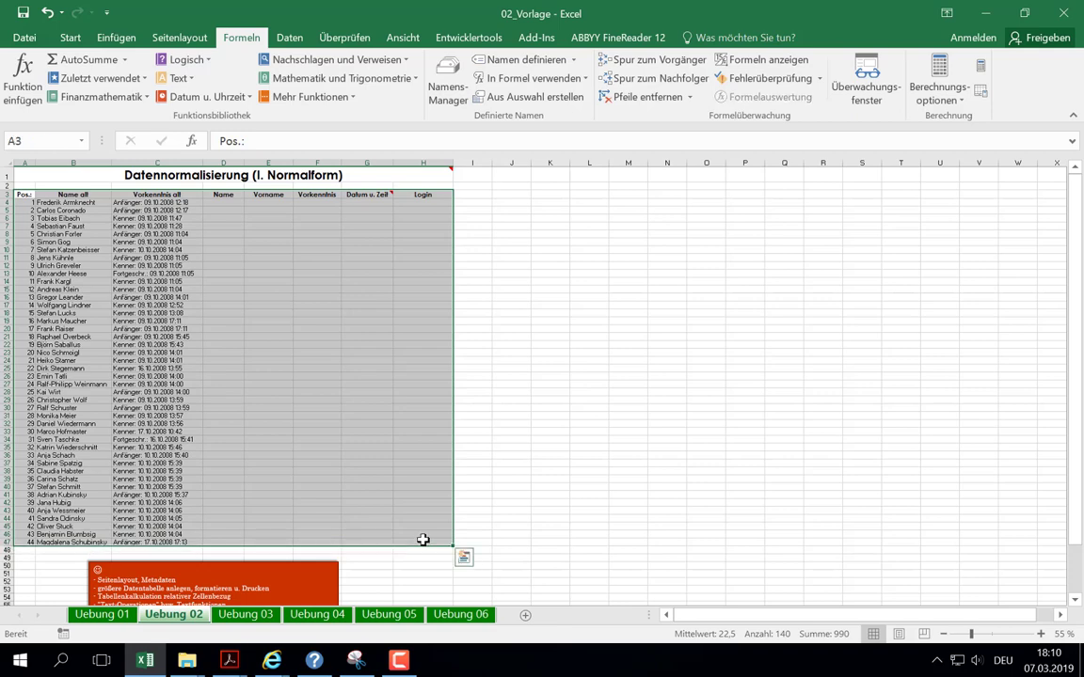
click(115, 38)
click(123, 76)
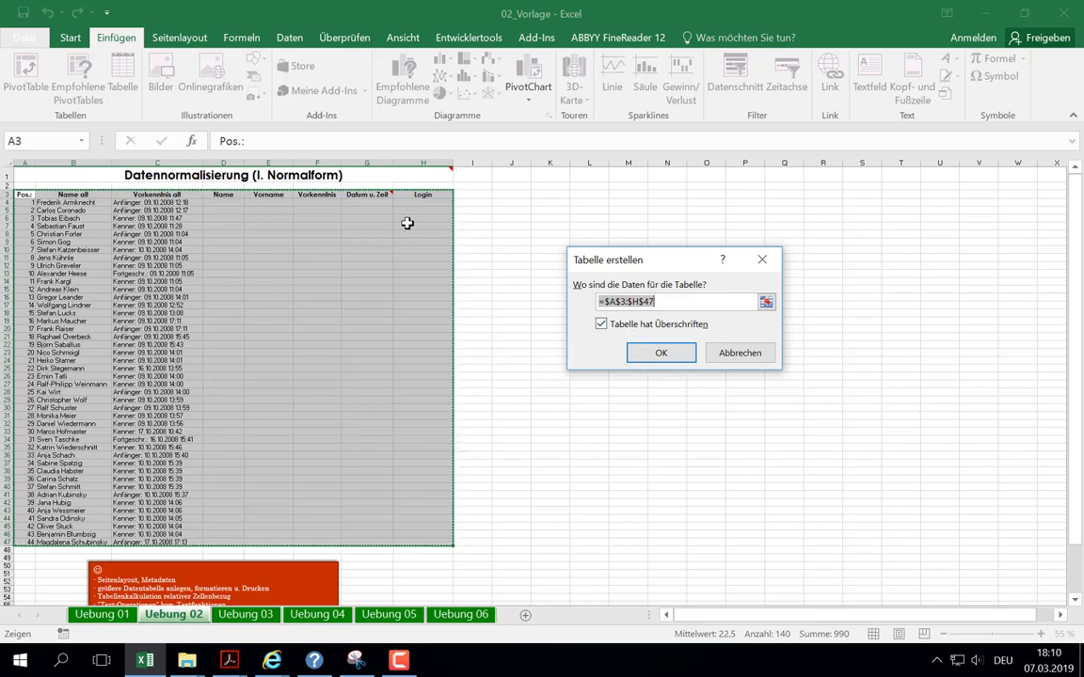
click(660, 352)
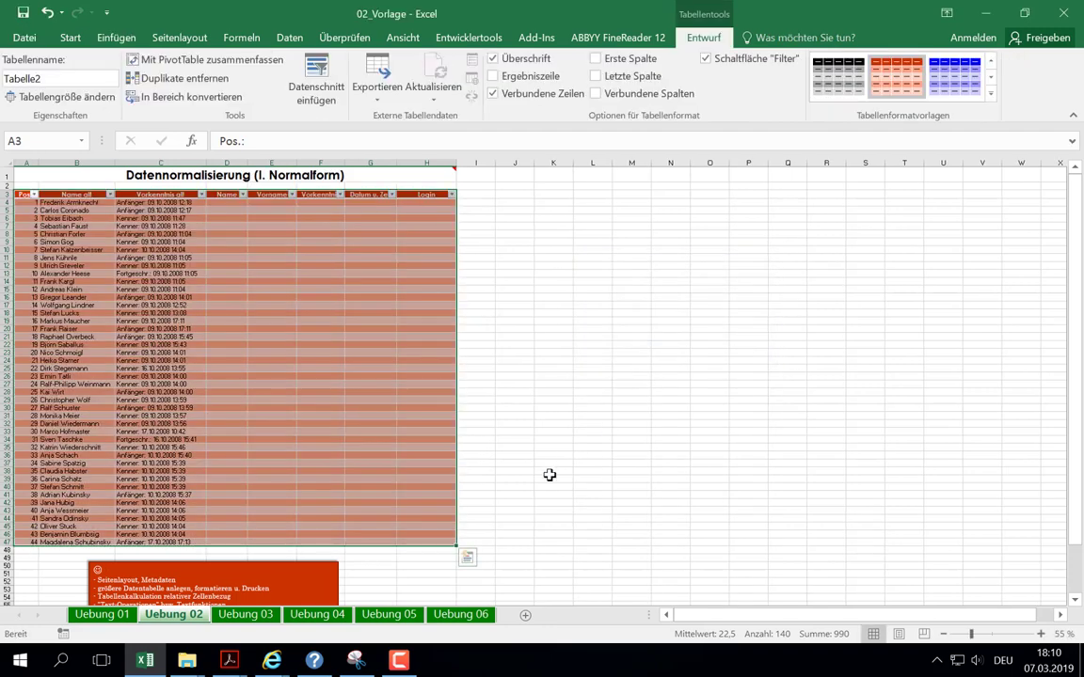
click(59, 257)
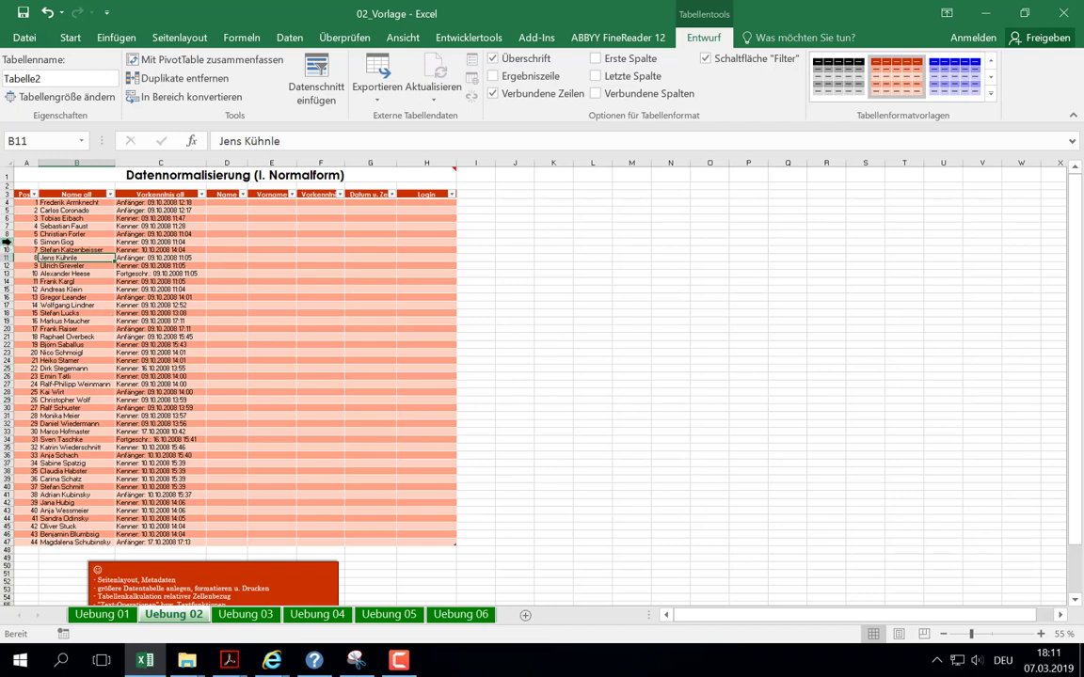
Hide rows 9 to 44, leaving rows 4–8 and 45–47 visible
drag(6, 242, 3, 520)
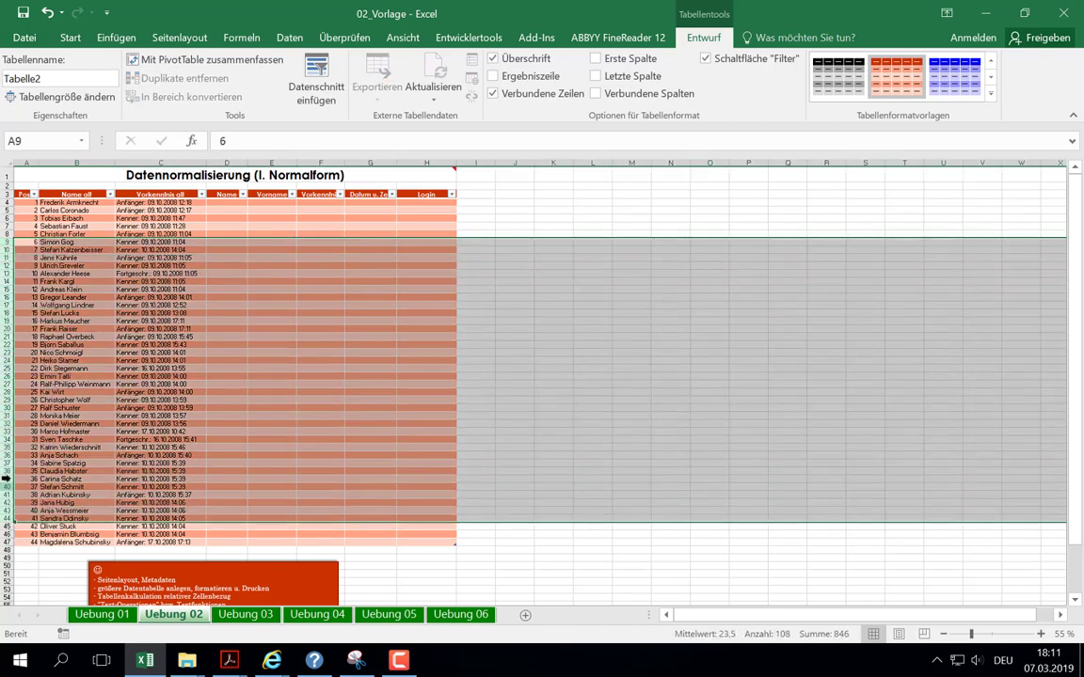
right_click(11, 475)
key(Escape)
drag(5, 242, 7, 481)
right_click(5, 444)
click(58, 415)
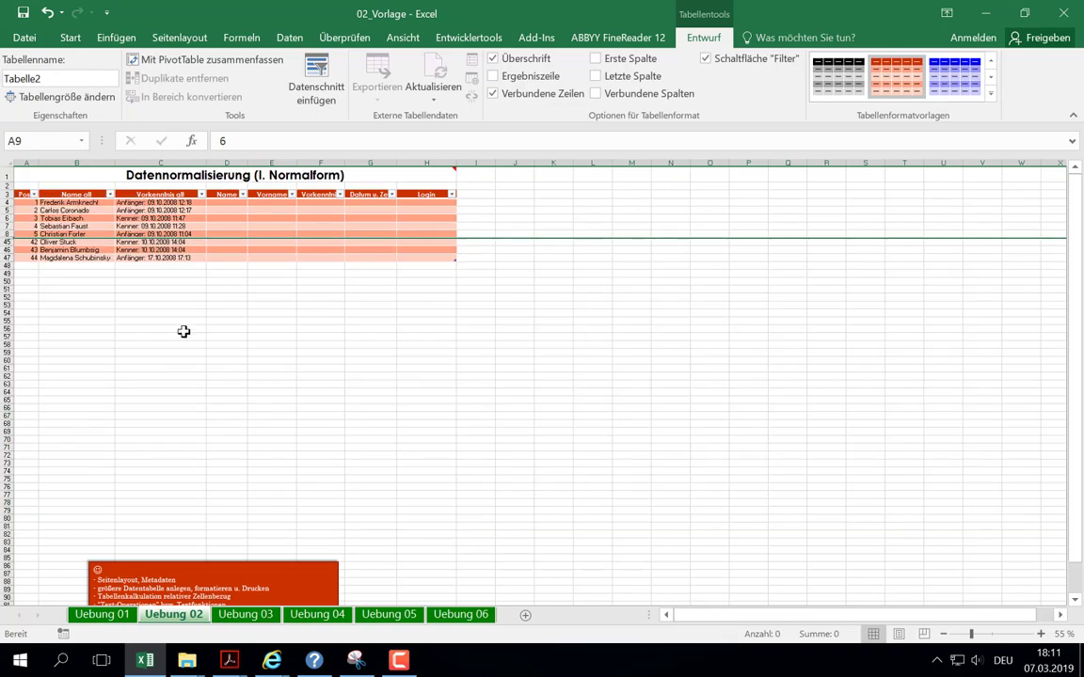
Zoom in on the sheet with Ctrl+scroll to view the remaining rows
click(193, 297)
ctrl+scroll(111, 256, up, 4)
ctrl+scroll(111, 256, up, 1)
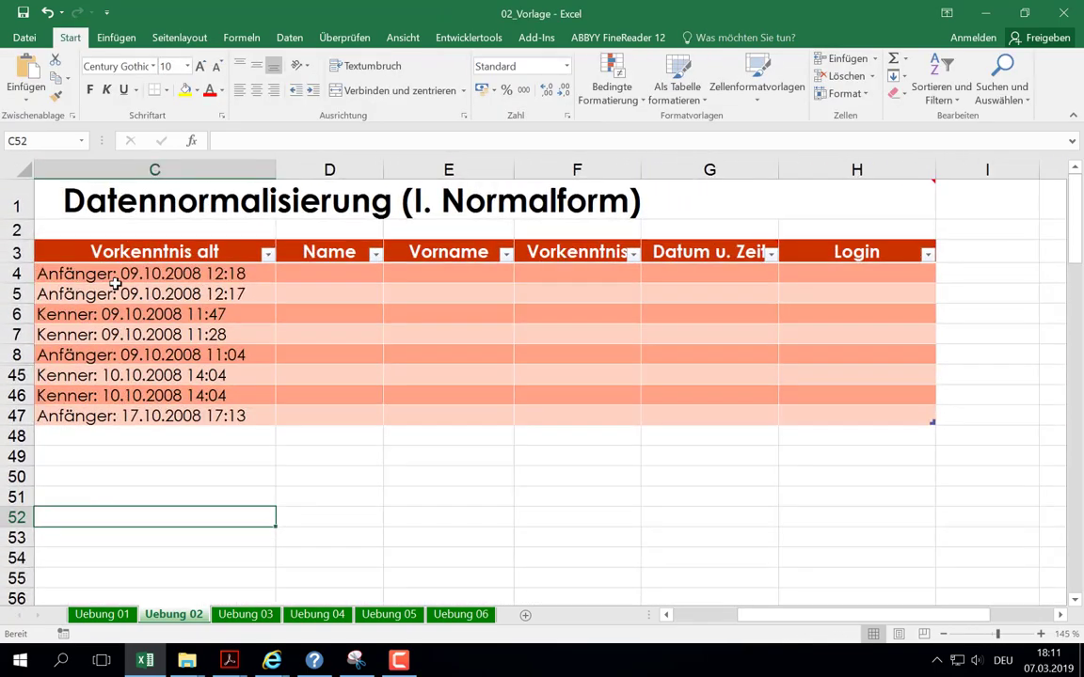
ctrl+scroll(111, 256, up, 1)
ctrl+scroll(111, 256, up, 1)
ctrl+scroll(111, 256, up, 1)
ctrl+scroll(184, 345, down, 1)
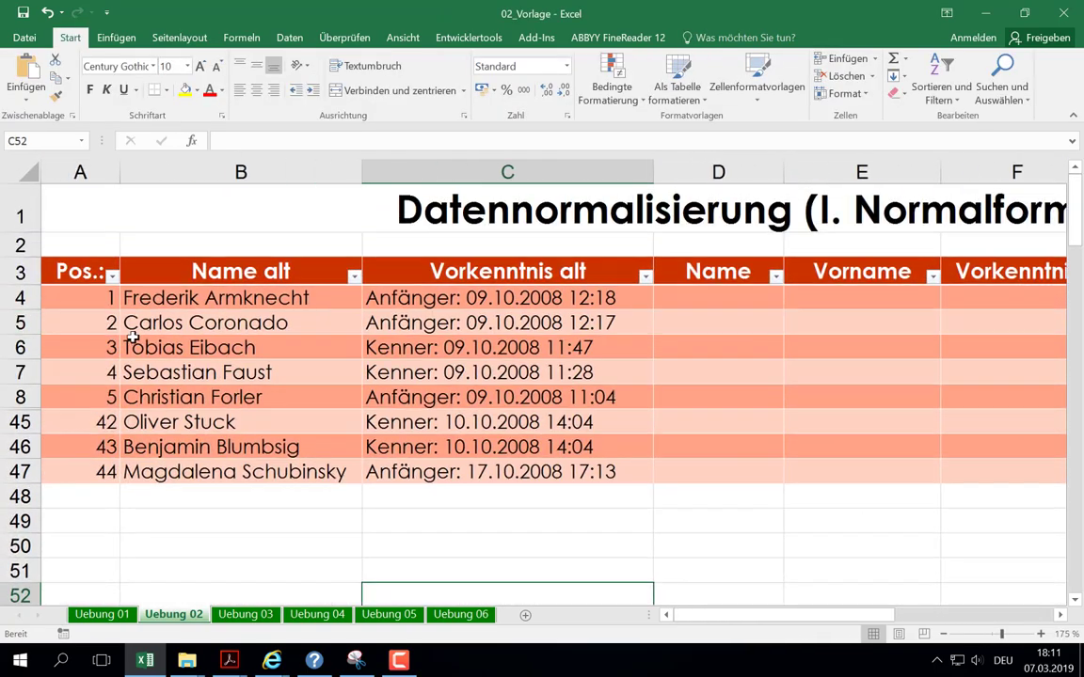
ctrl+scroll(184, 346, down, 1)
ctrl+scroll(146, 336, down, 1)
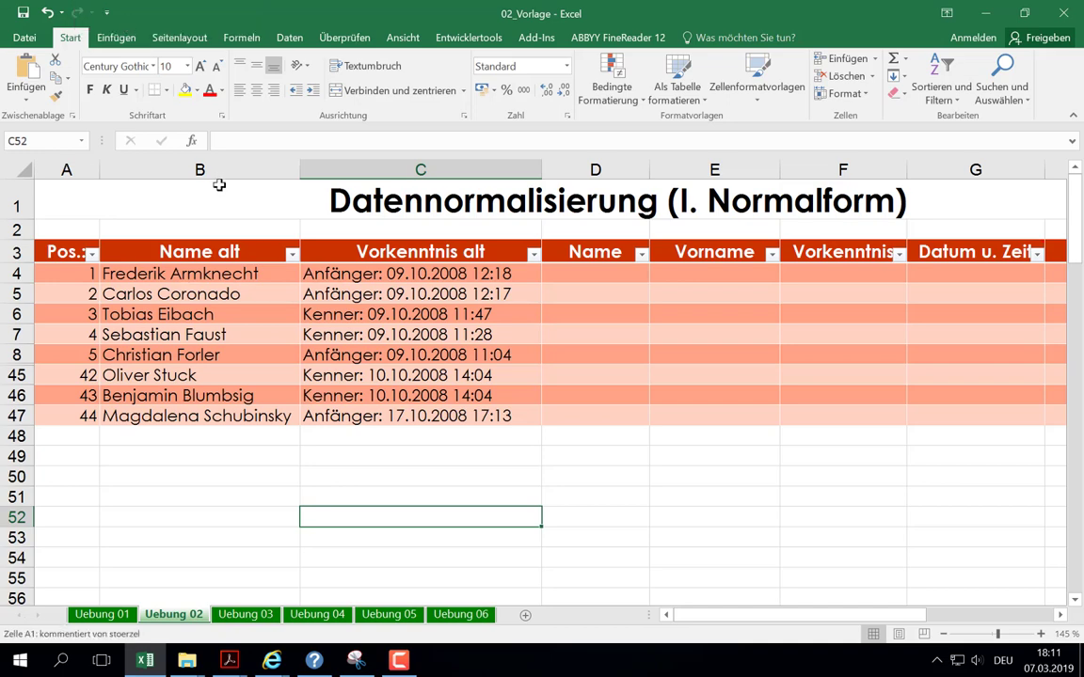
click(561, 269)
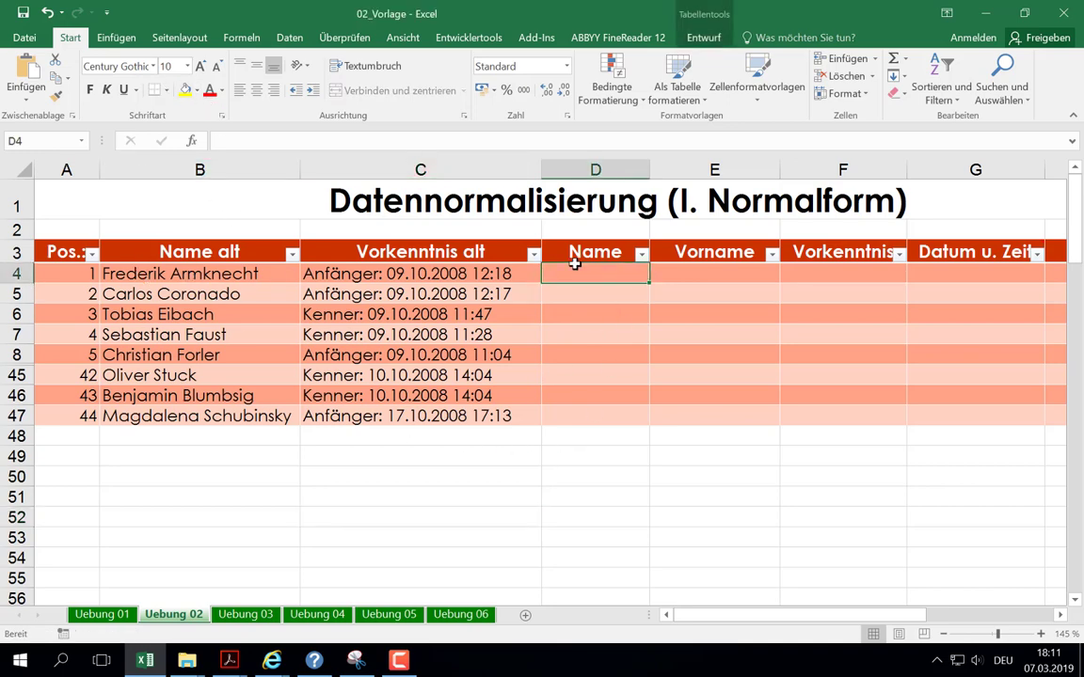
click(687, 280)
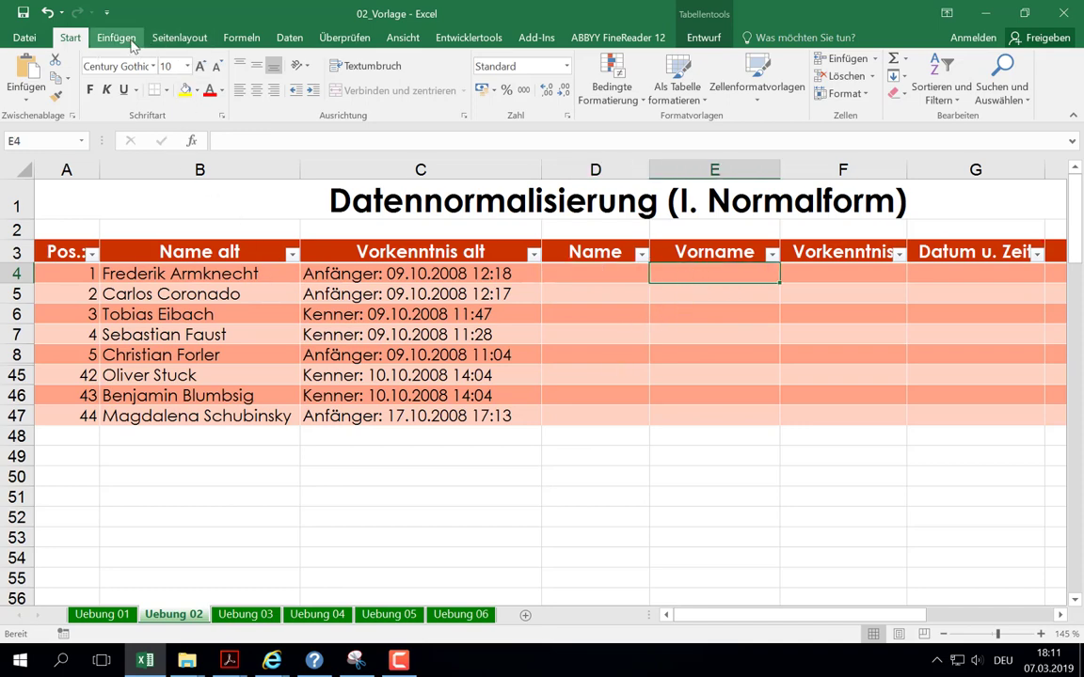
Start a LINKS formula in E4 with Text set to [@[Name alt]]
click(243, 37)
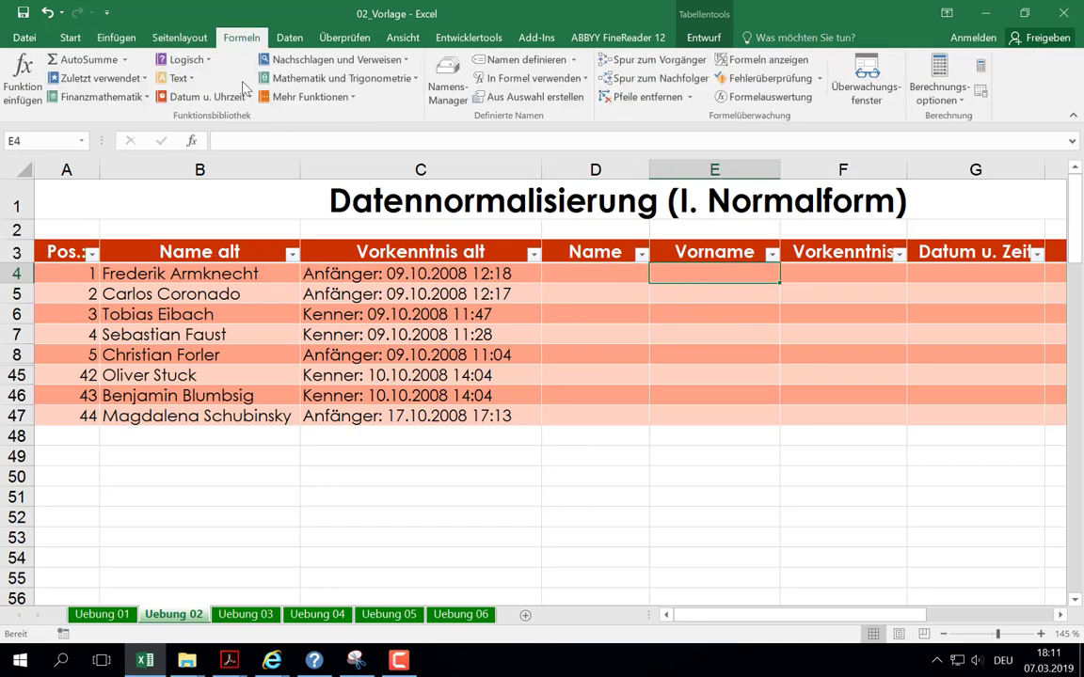
click(177, 78)
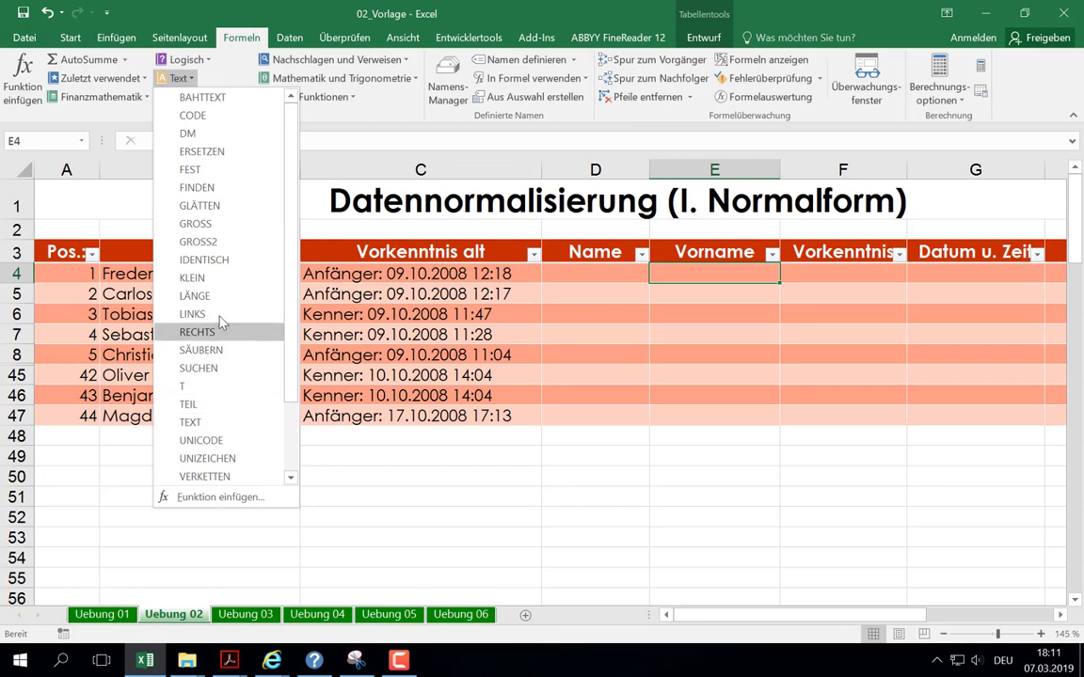
click(193, 314)
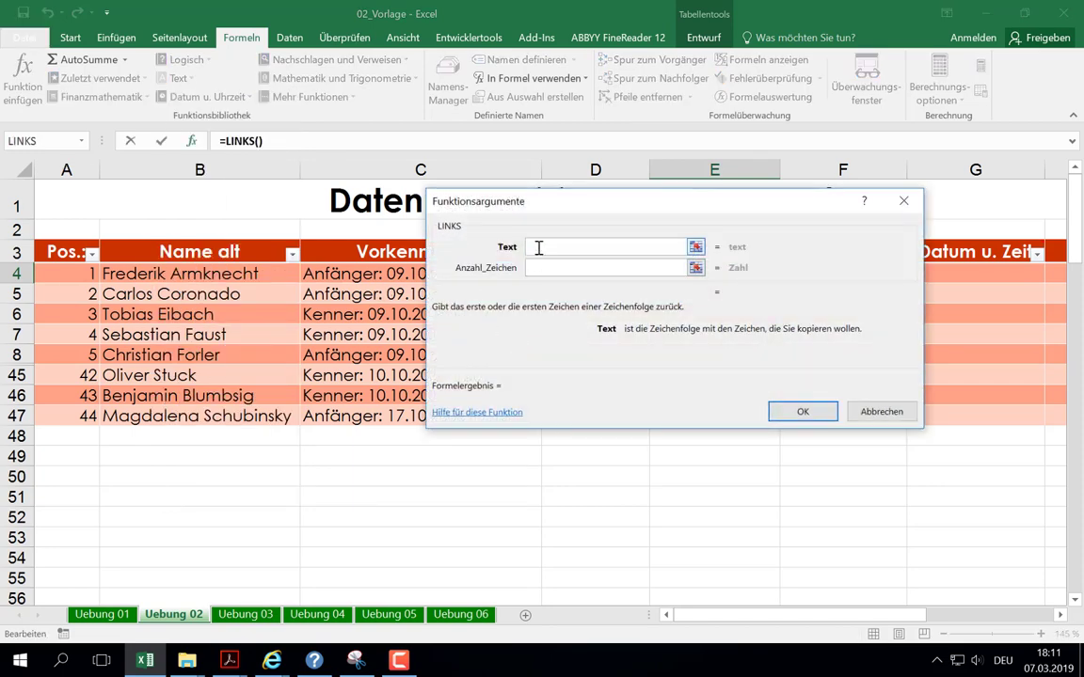
click(183, 274)
click(561, 268)
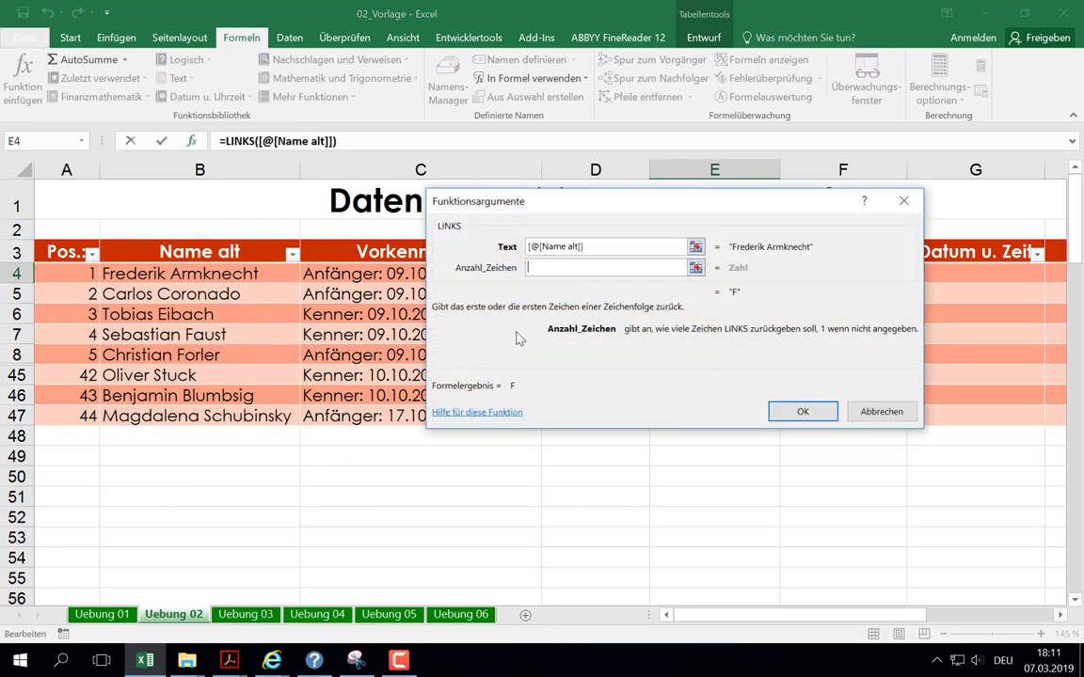
Set Anzahl_Zeichen to FINDEN(" ";[@[Name alt]])-1 and confirm the first-name formula
click(82, 142)
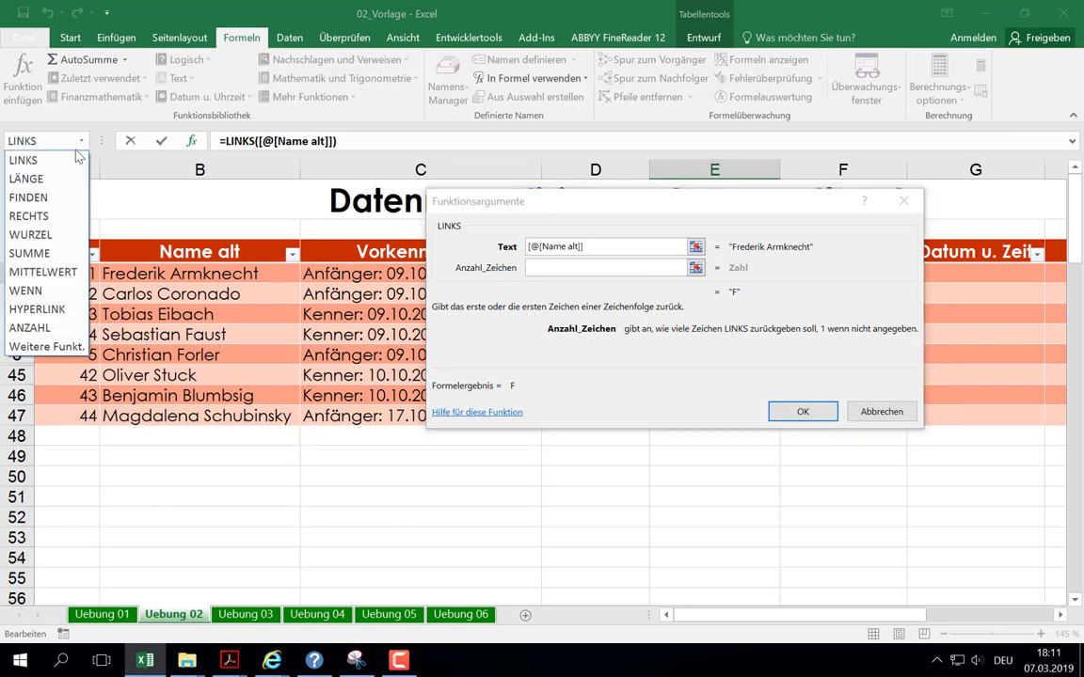
click(28, 194)
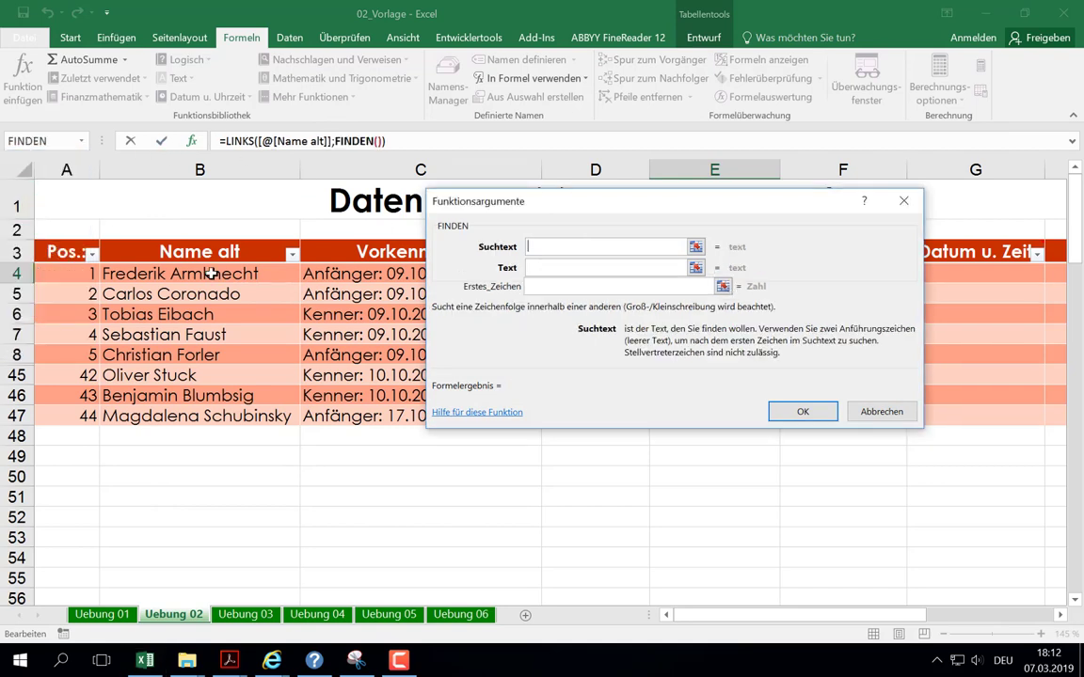
text(" ")
click(552, 269)
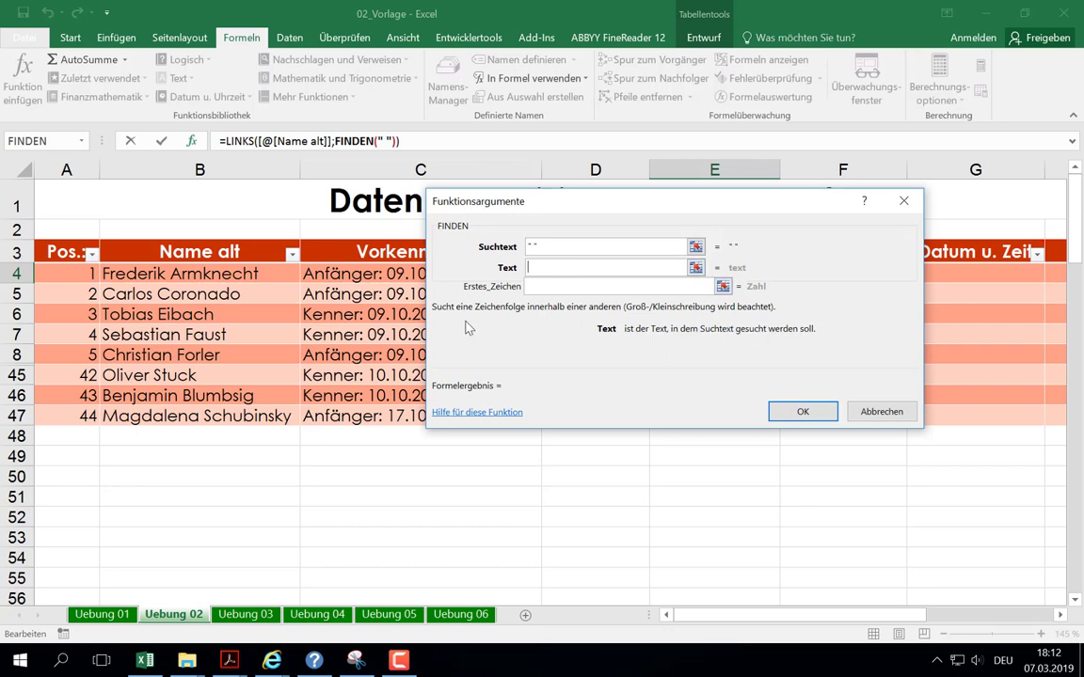
click(285, 277)
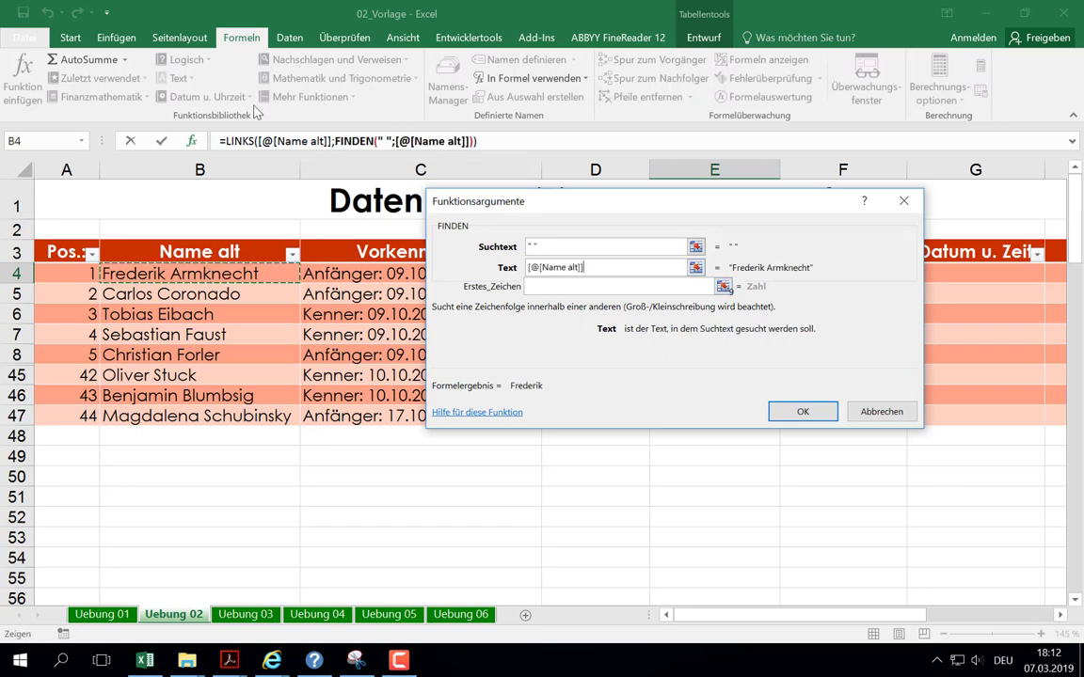
click(242, 140)
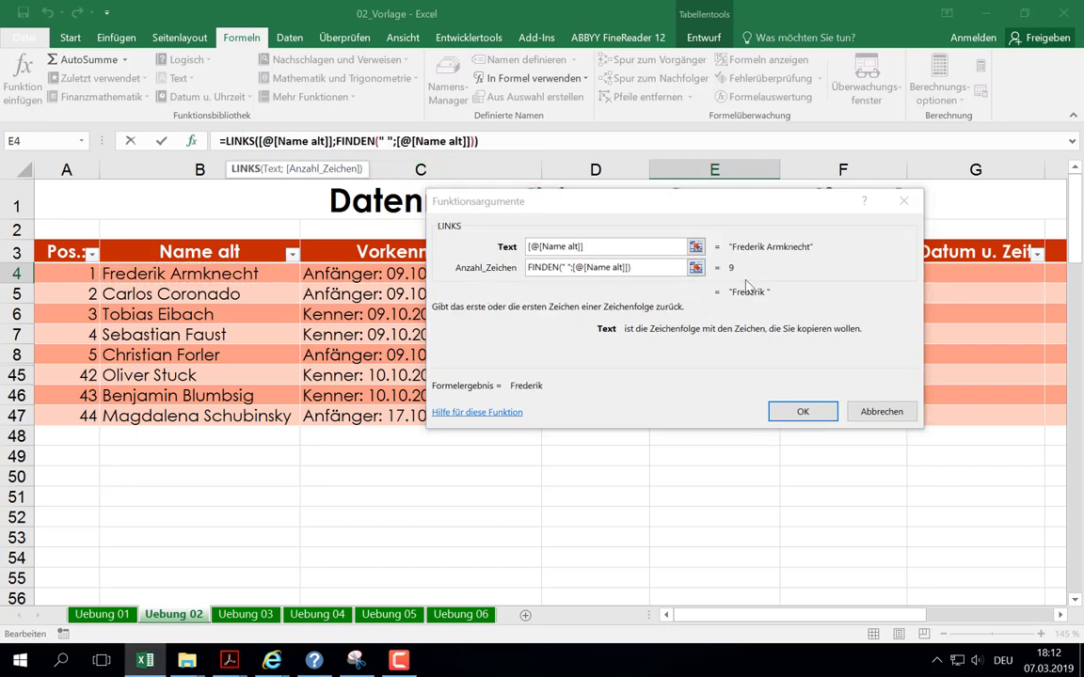
click(663, 269)
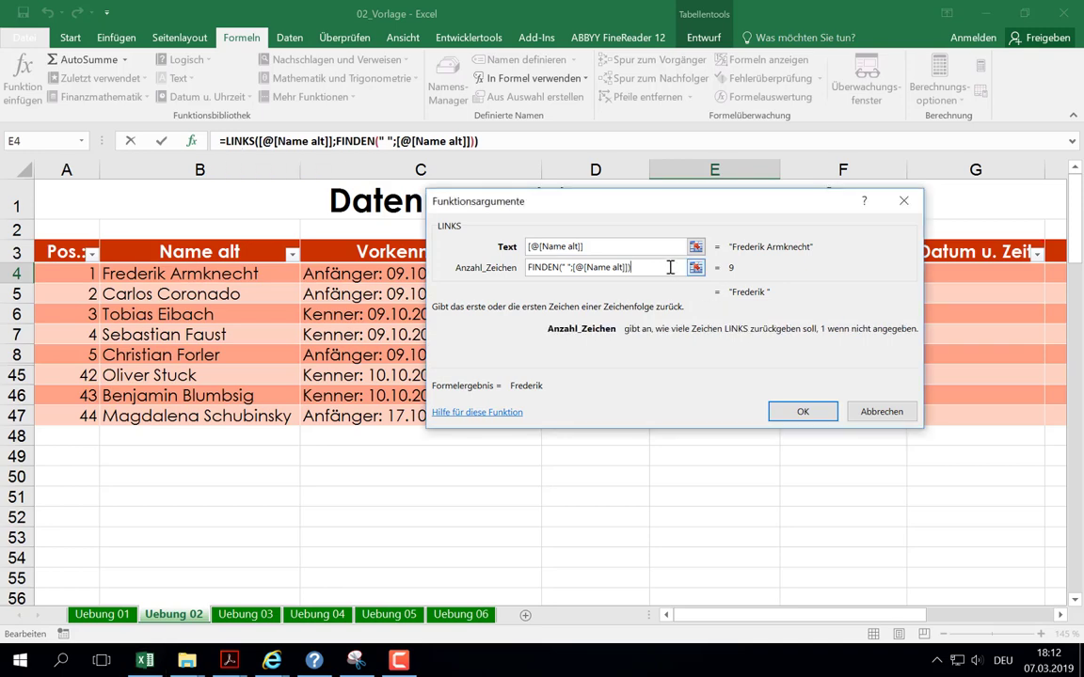
text(-1)
click(803, 411)
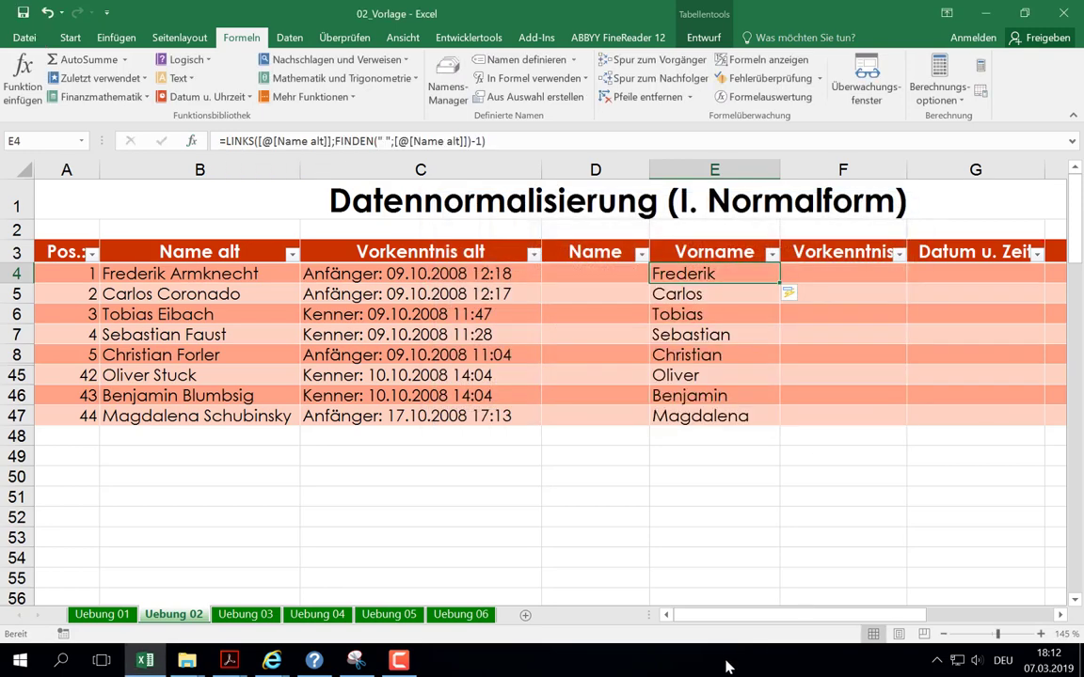
Start a RECHTS formula in D4 with Text set to [@[Name alt]]
click(584, 272)
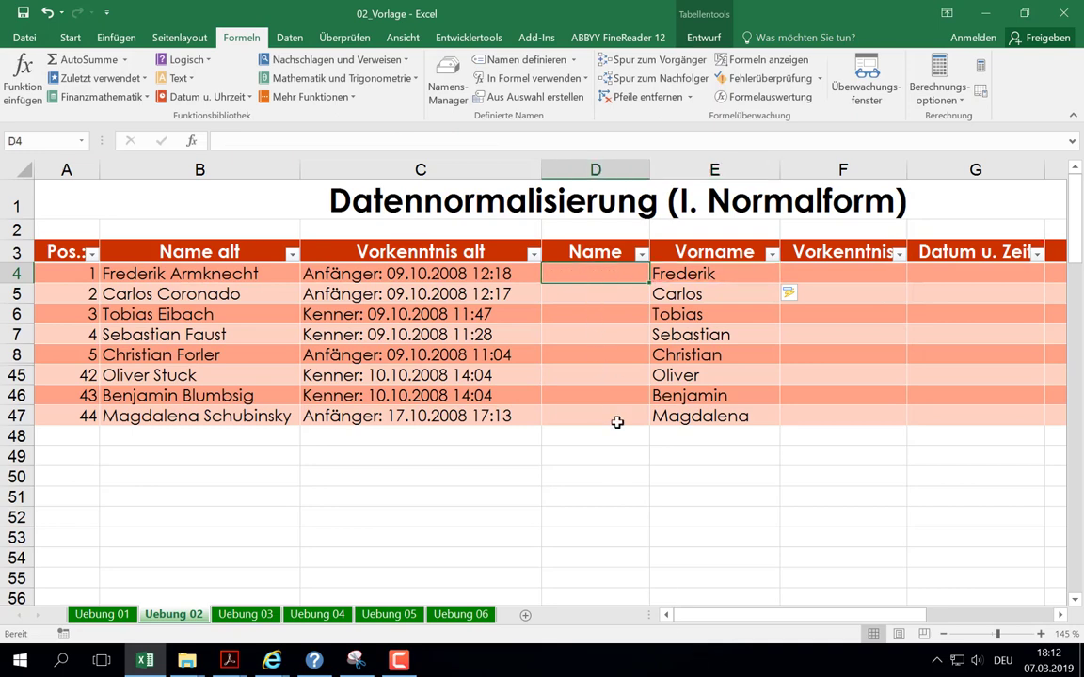
click(178, 78)
click(197, 332)
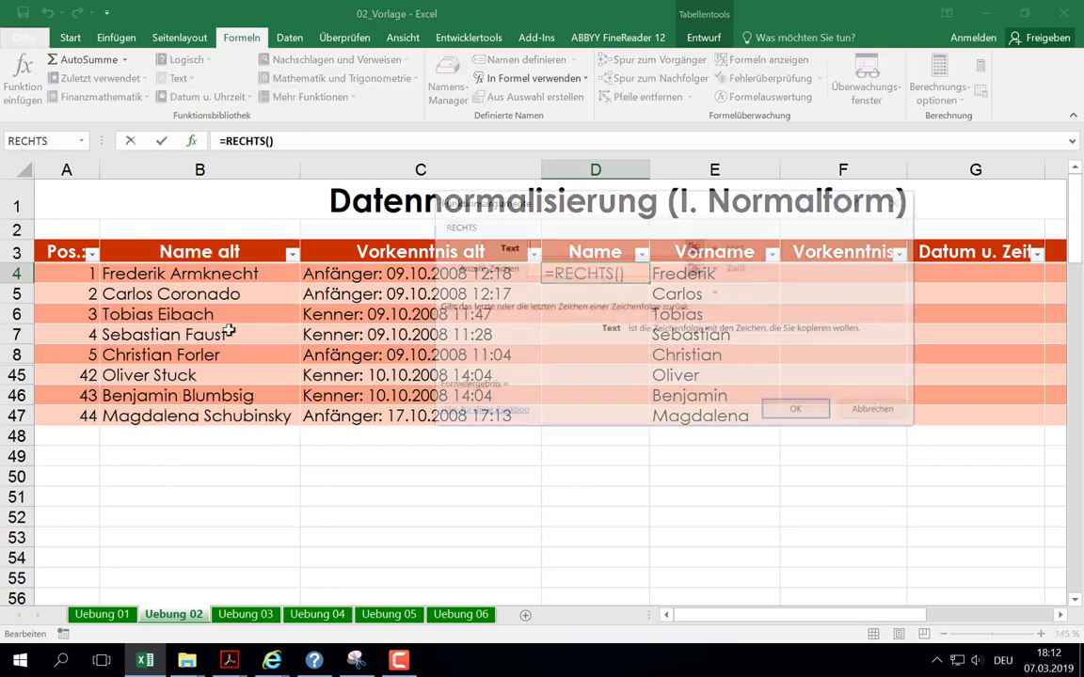
click(181, 272)
click(550, 267)
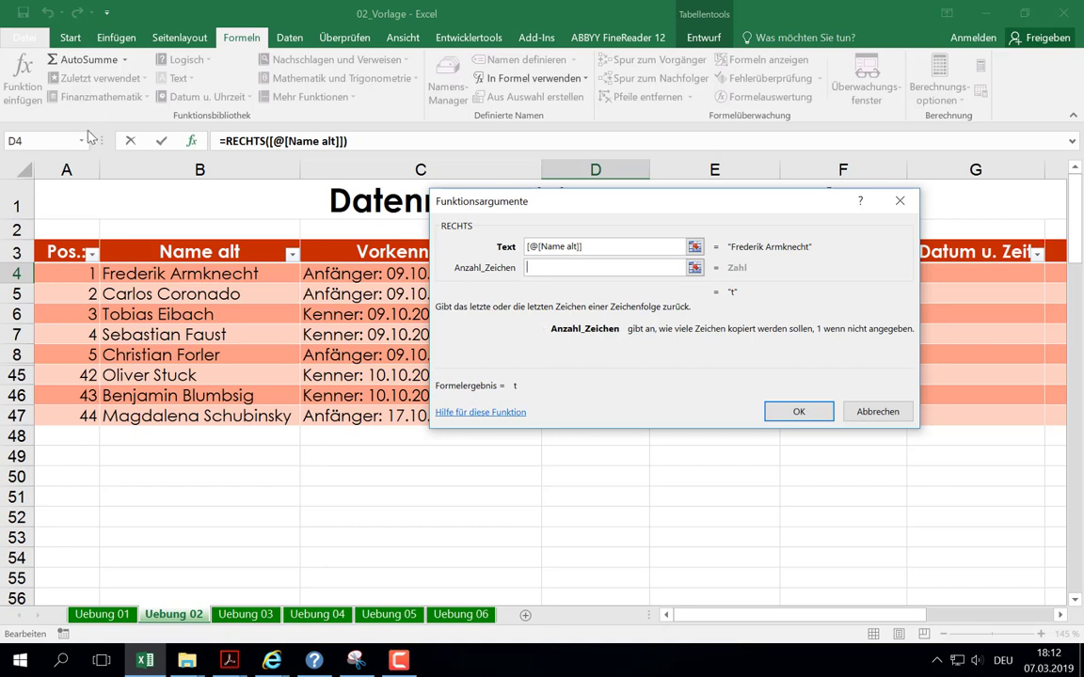
click(82, 140)
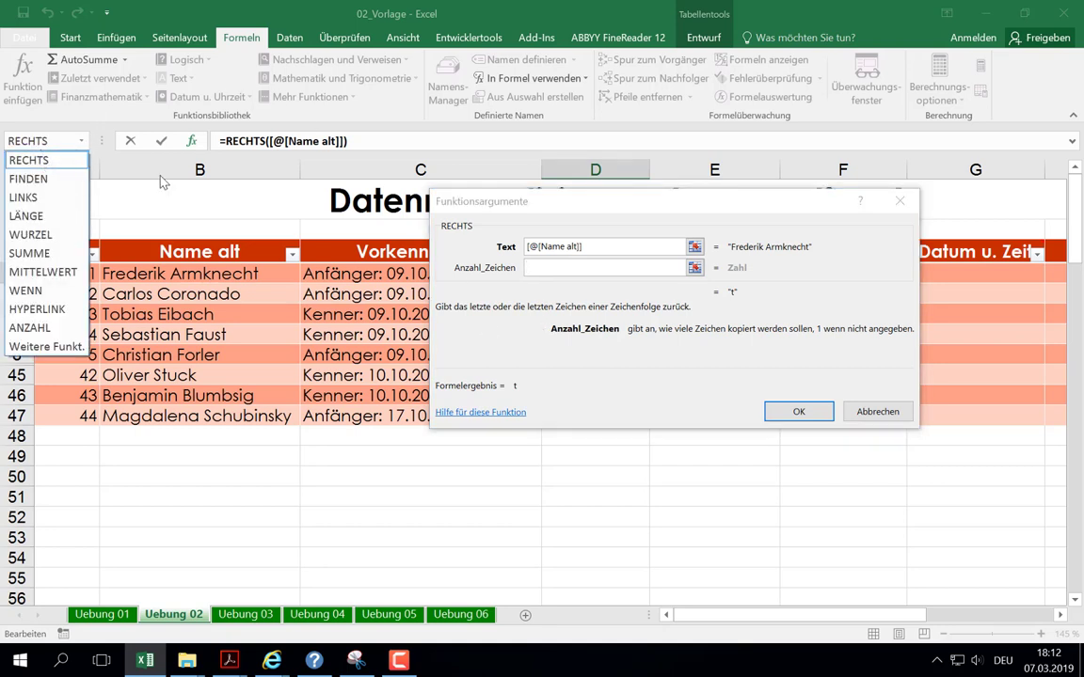
click(555, 278)
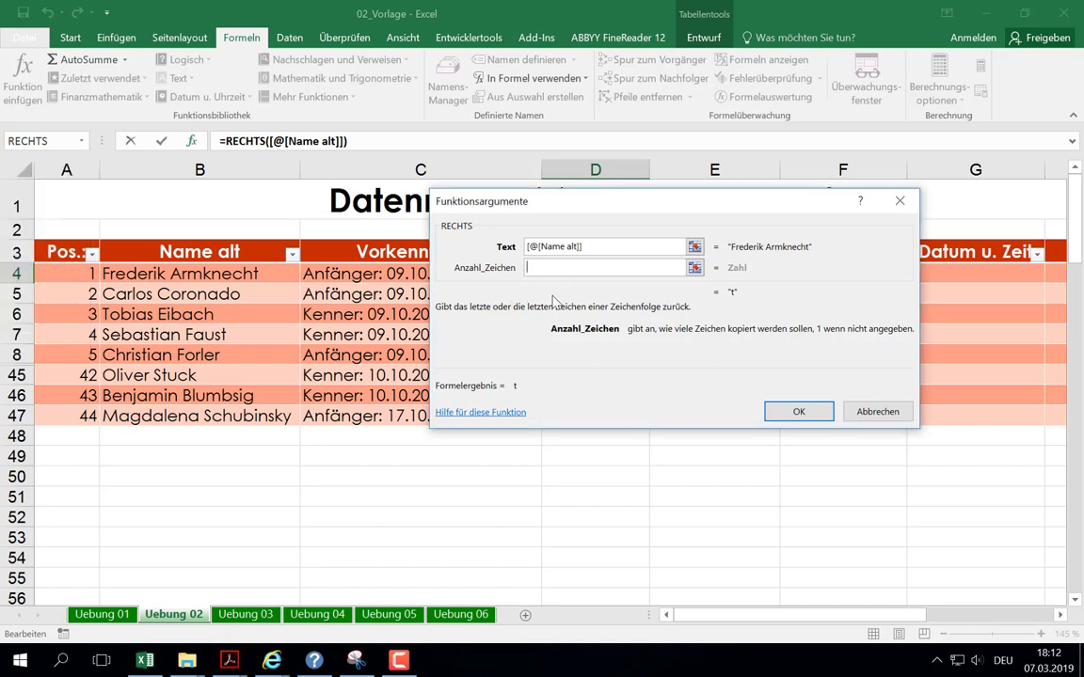
Set Anzahl_Zeichen to LÄNGE([@[Name alt]])-FINDEN(" ";[@[Name alt]]) and confirm the surname formula
text(länge()
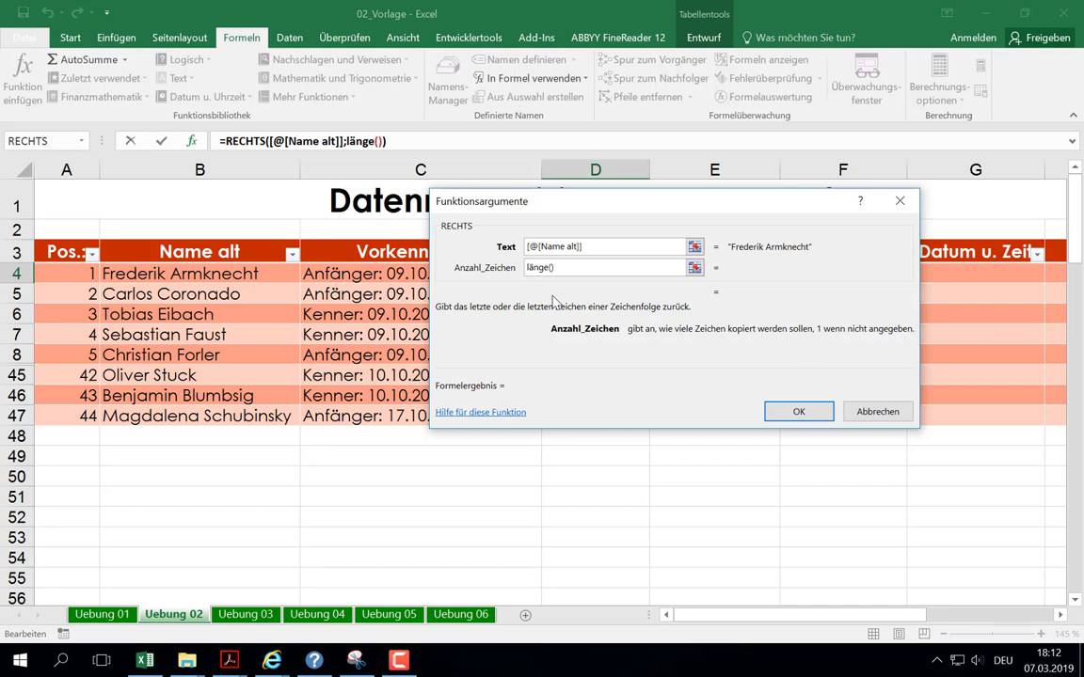
text(inden()
click(350, 141)
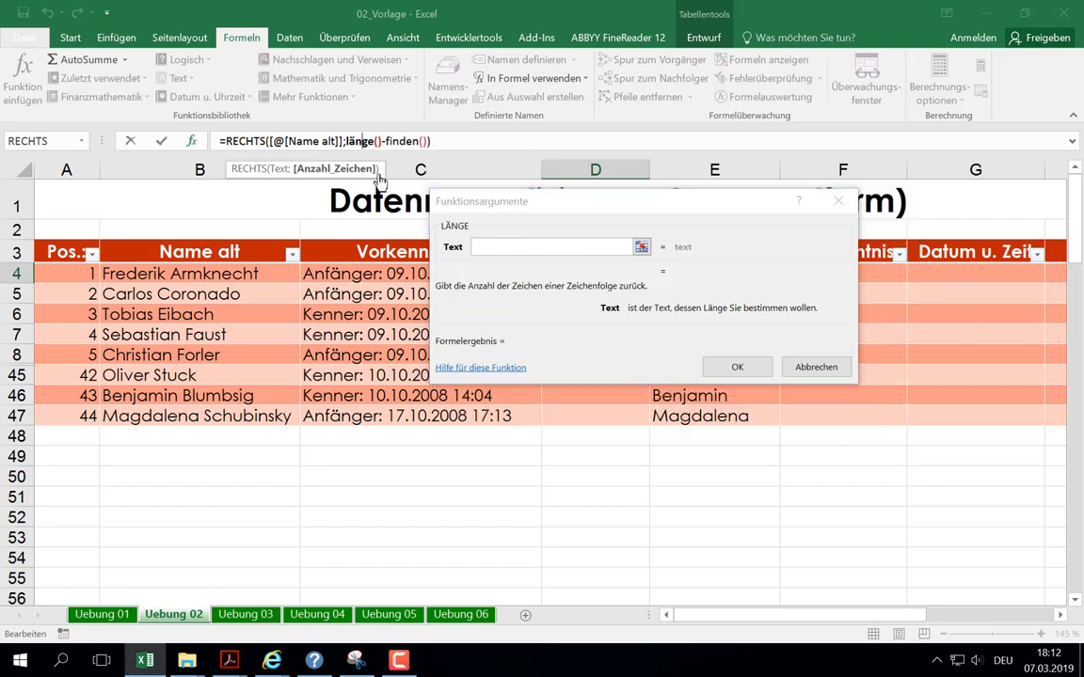
click(158, 273)
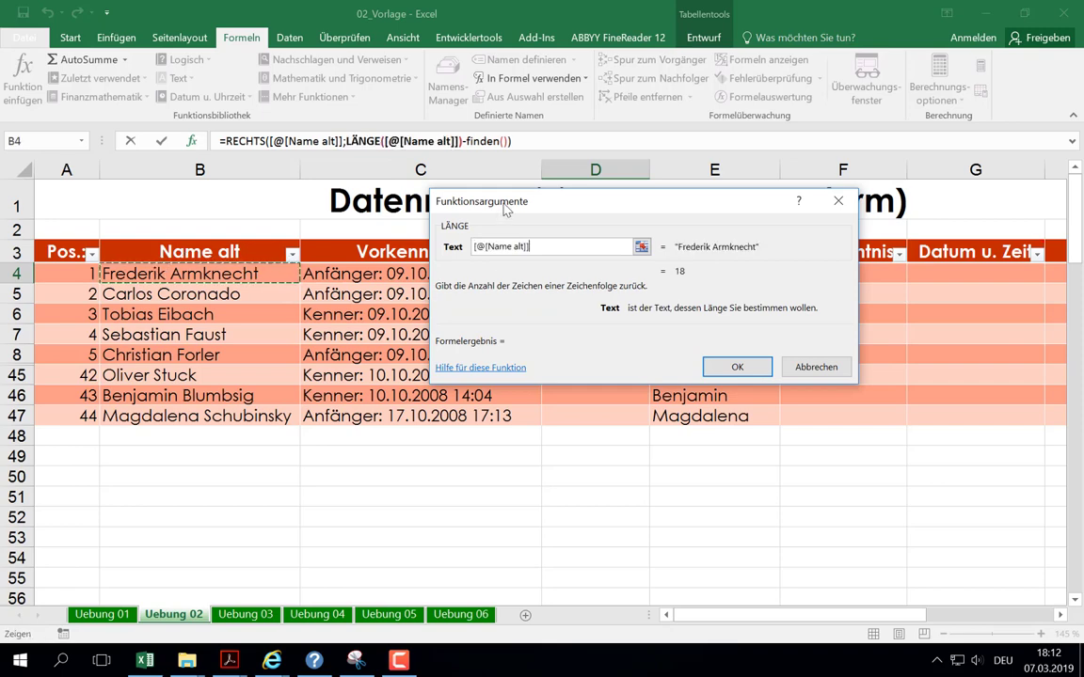
click(491, 144)
text(" ")
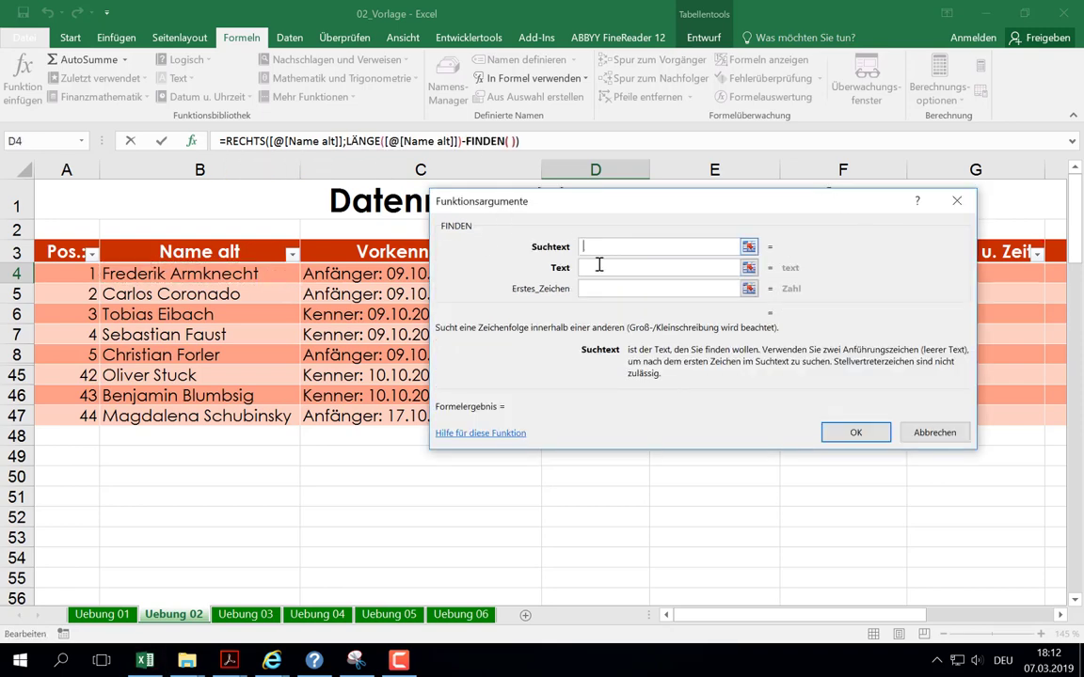
click(600, 268)
click(174, 273)
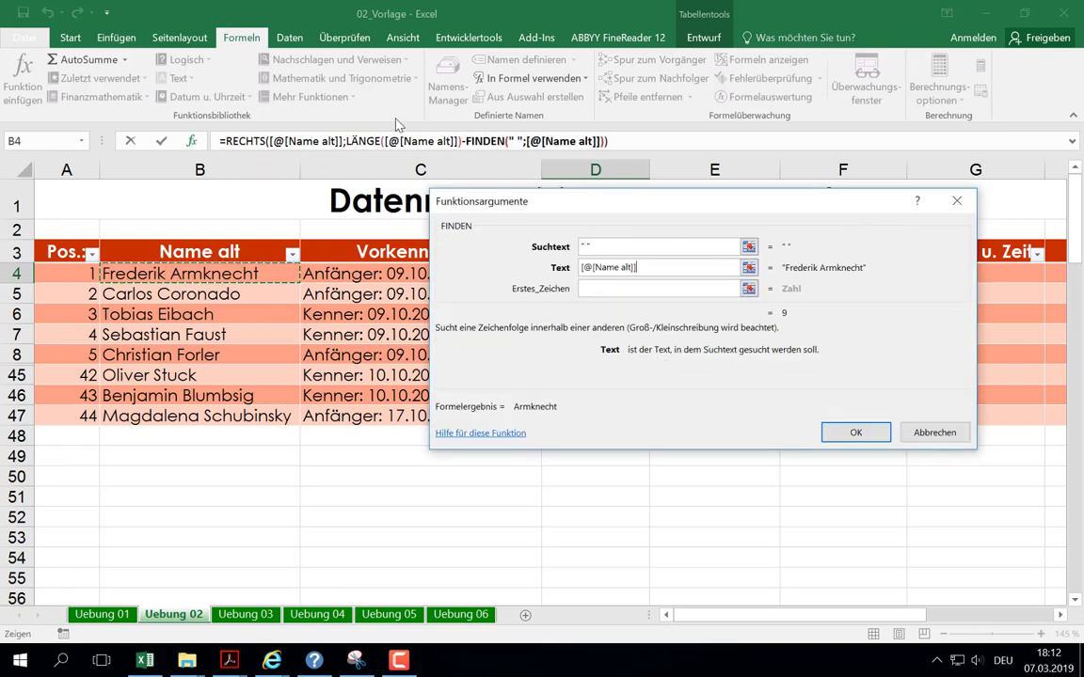
click(249, 141)
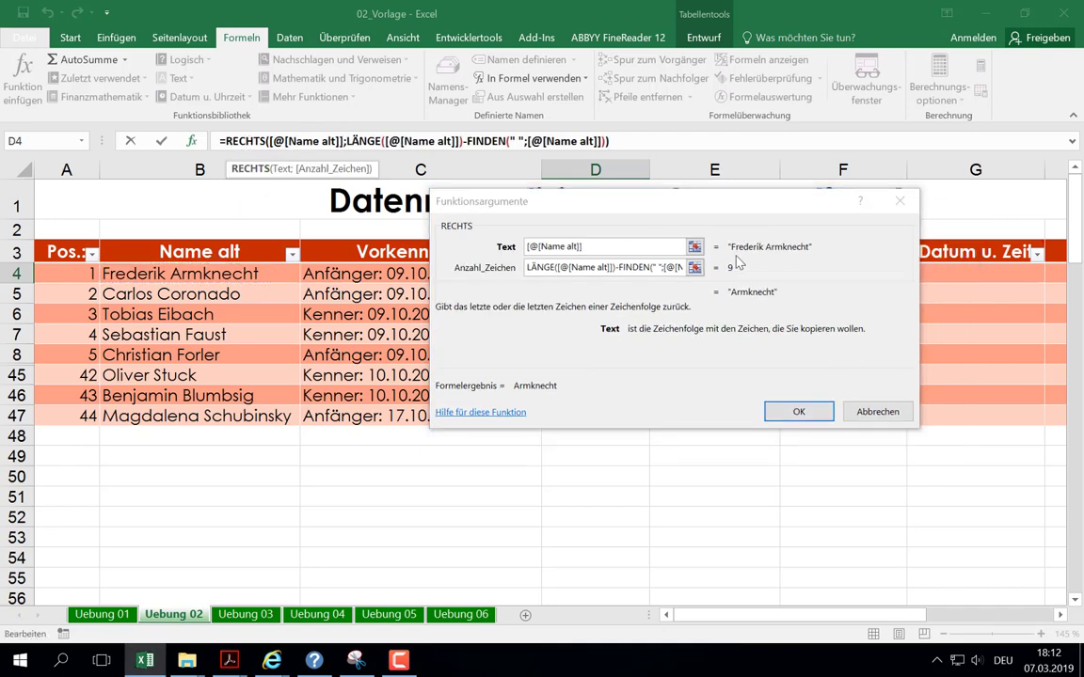
click(798, 411)
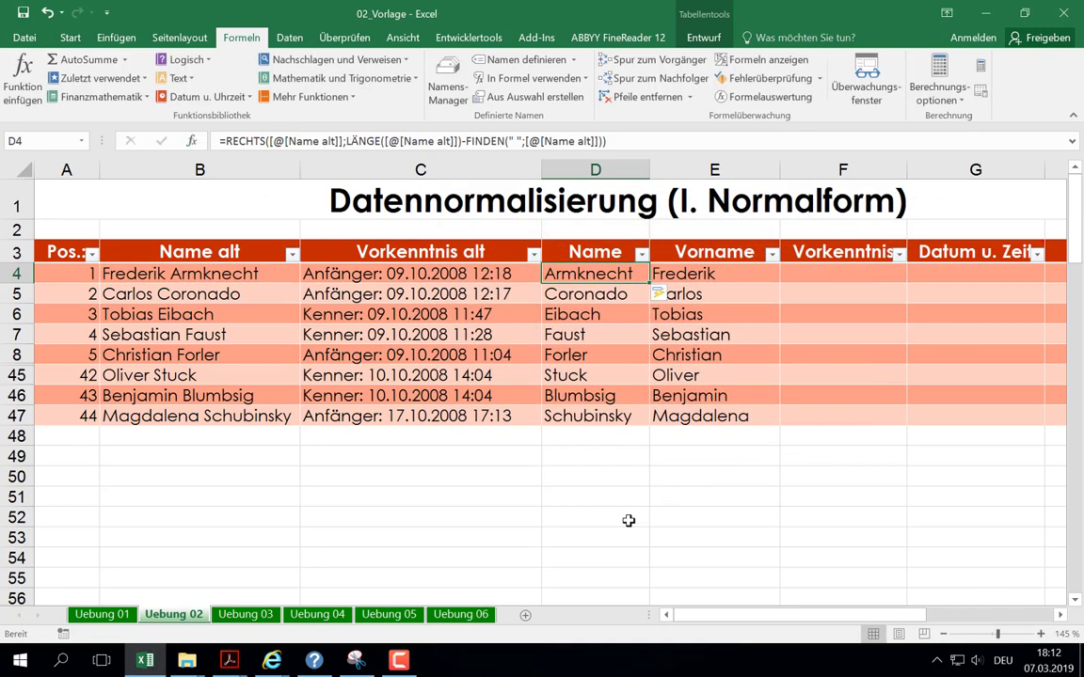
click(826, 251)
click(847, 271)
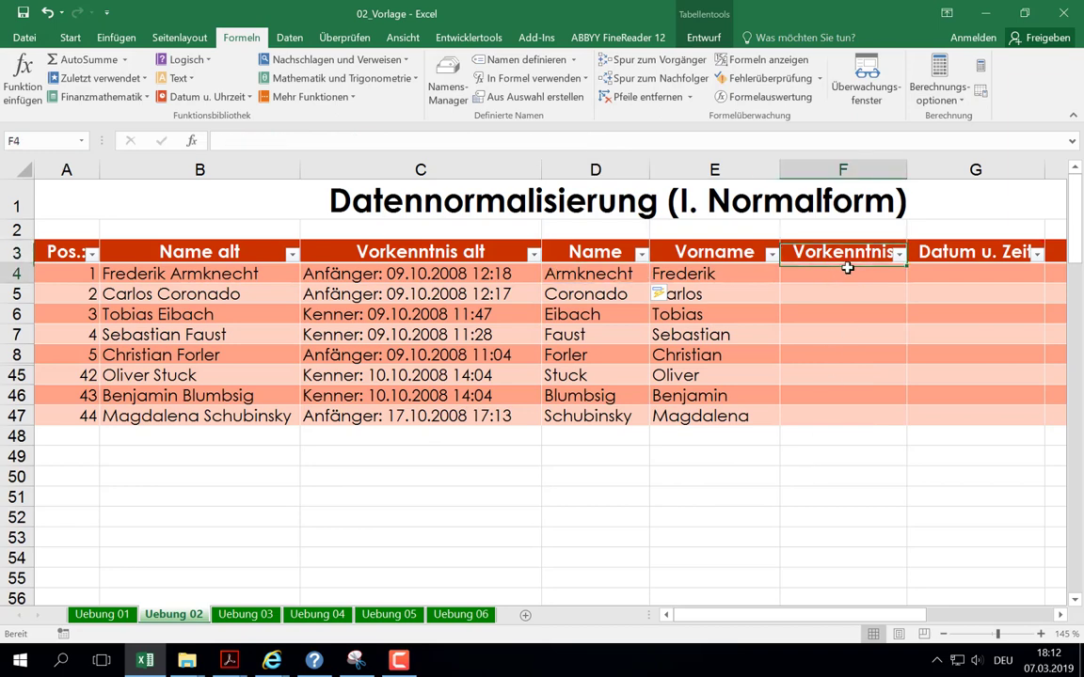
Start a LINKS formula in F4 with Text set to [@[Vorkenntnis alt]]
click(191, 81)
click(181, 288)
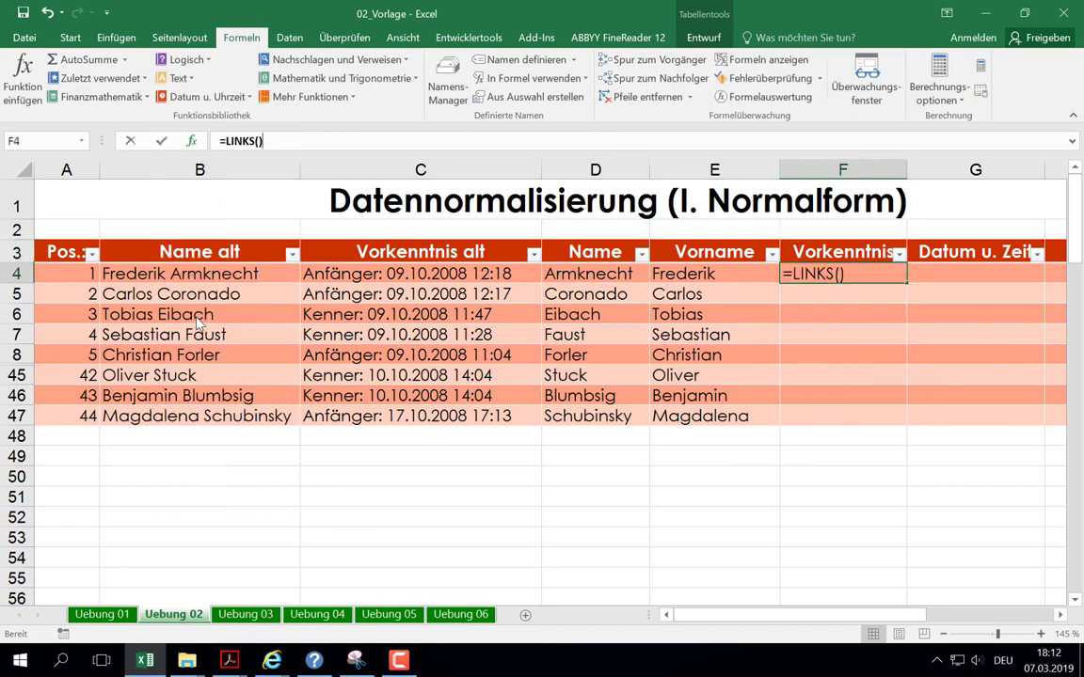
click(305, 268)
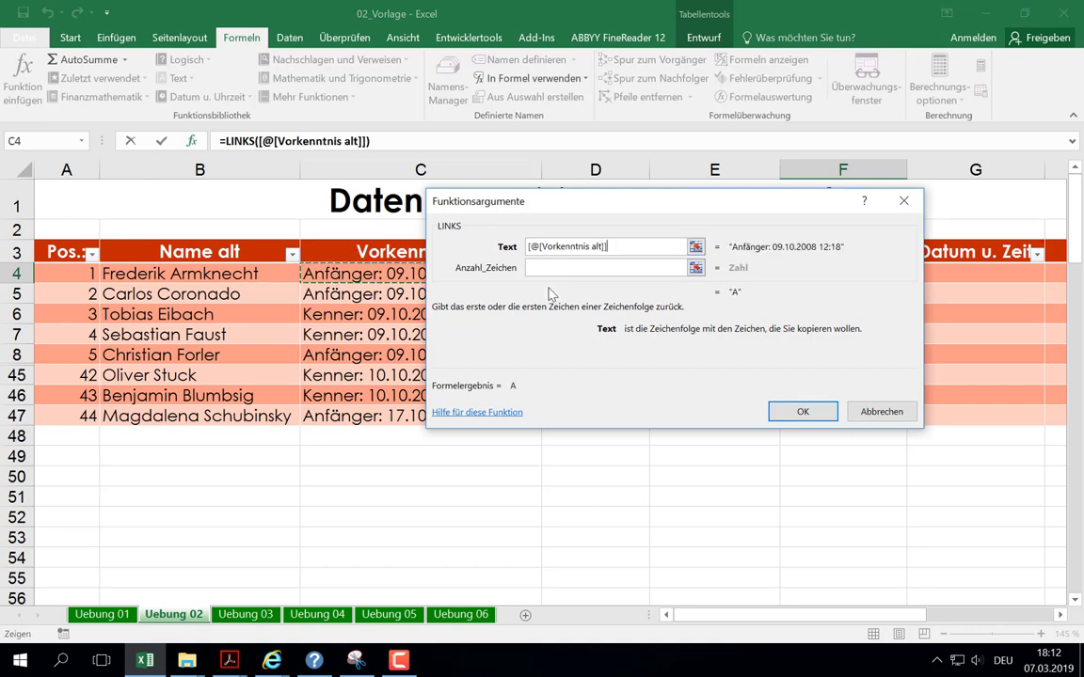
click(548, 267)
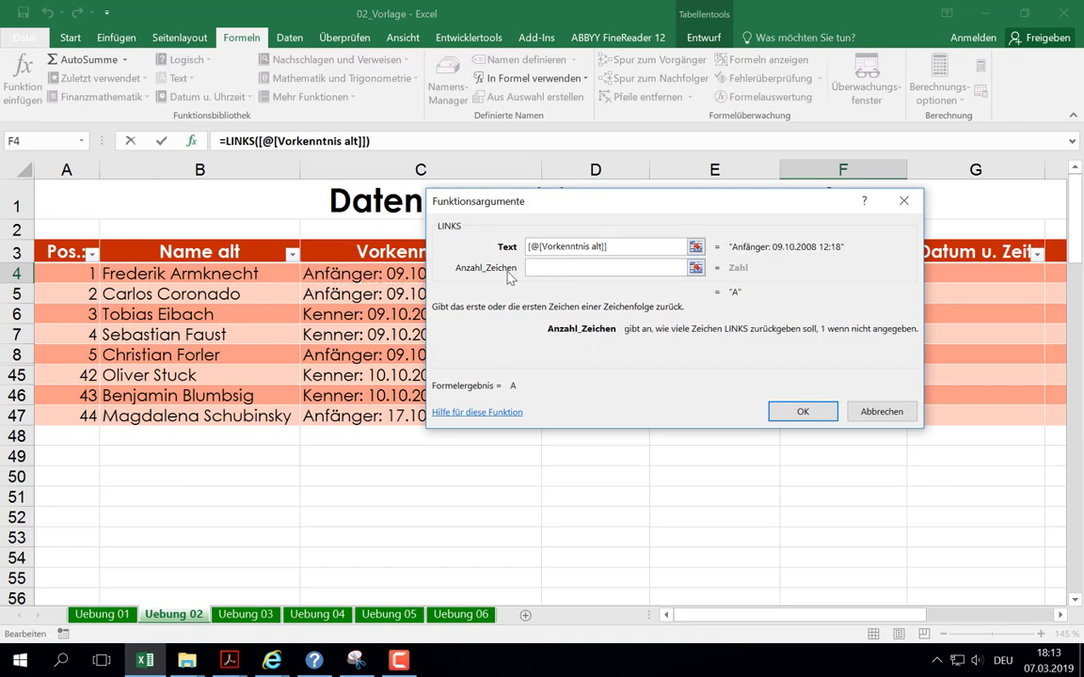
Set Anzahl_Zeichen to FINDEN(":";[@[Vorkenntnis alt]])-1 and confirm the Vorkenntnis formula
text(finden()
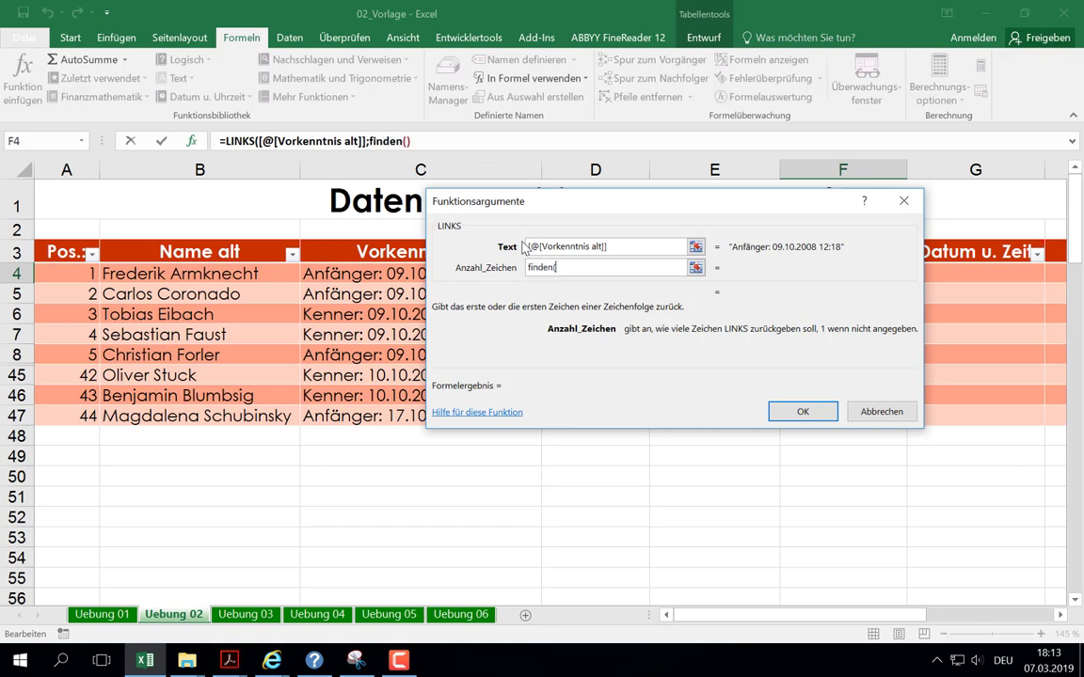
click(379, 140)
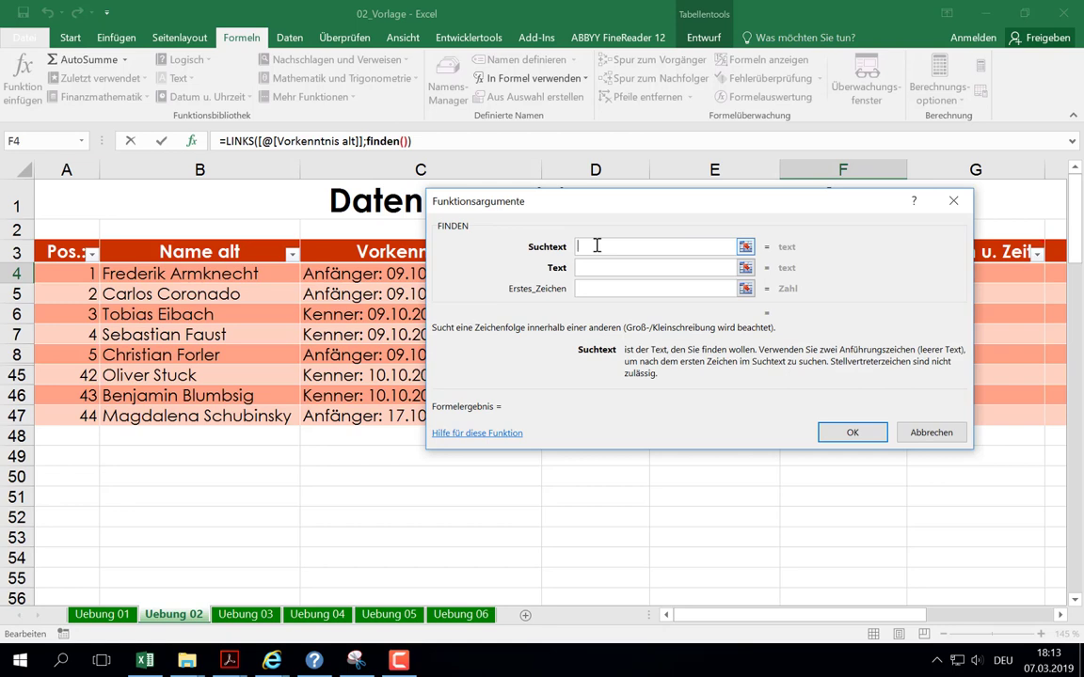
text(:)
click(599, 266)
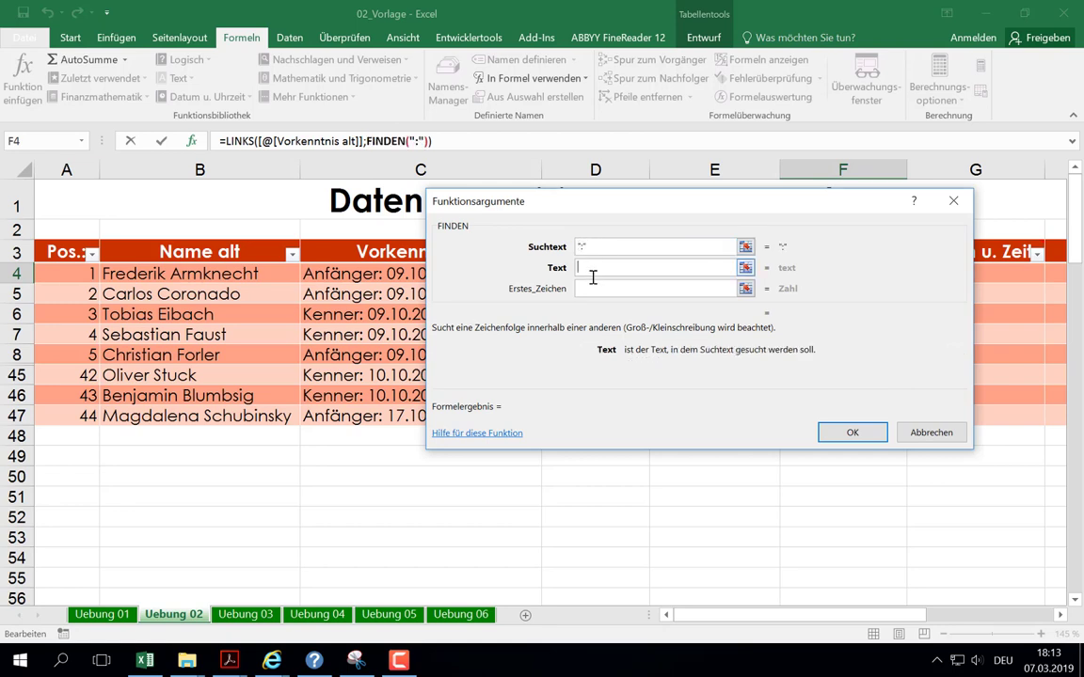
click(354, 274)
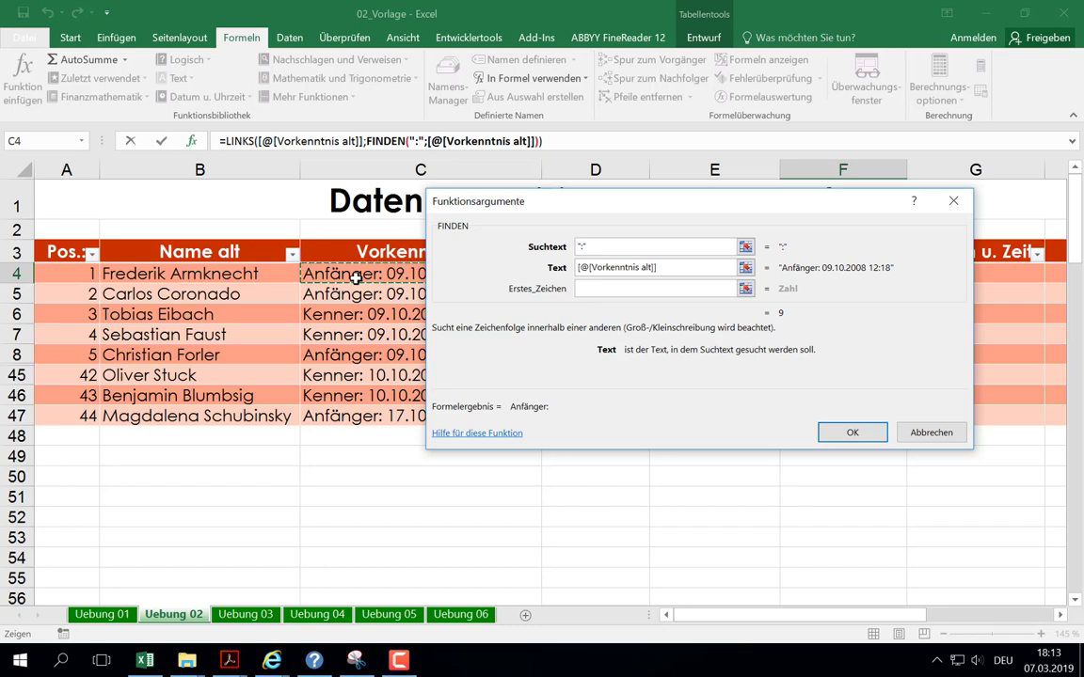
click(222, 141)
click(675, 267)
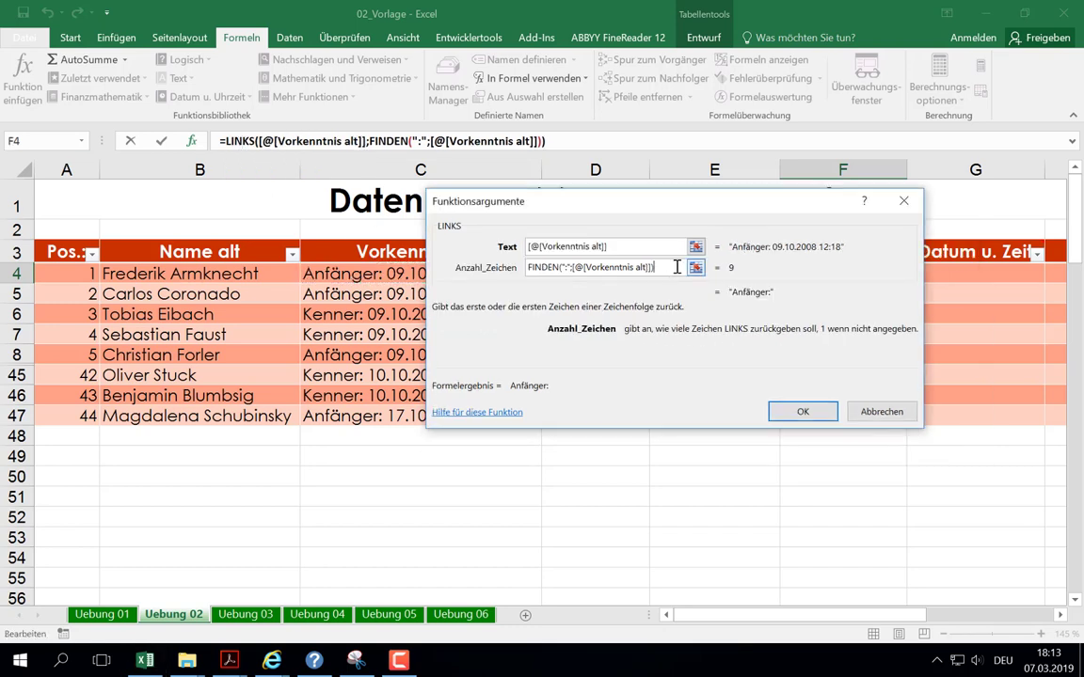
text(-1)
click(803, 413)
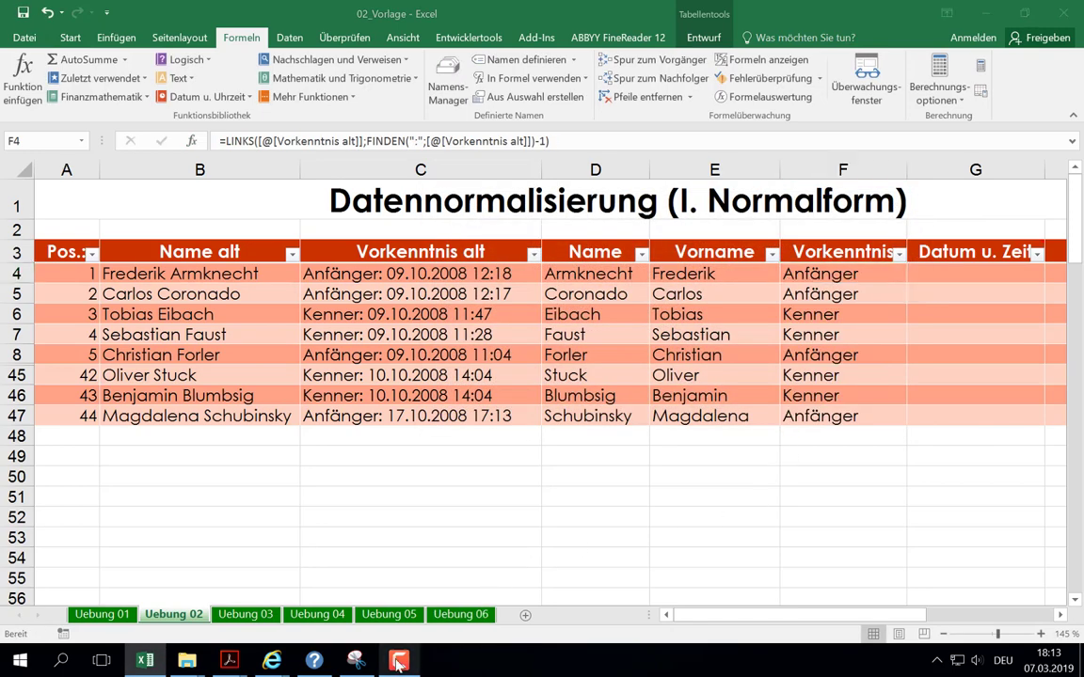
Start a RECHTS formula in G4 with Text set to [@[Vorkenntnis alt]]
click(932, 269)
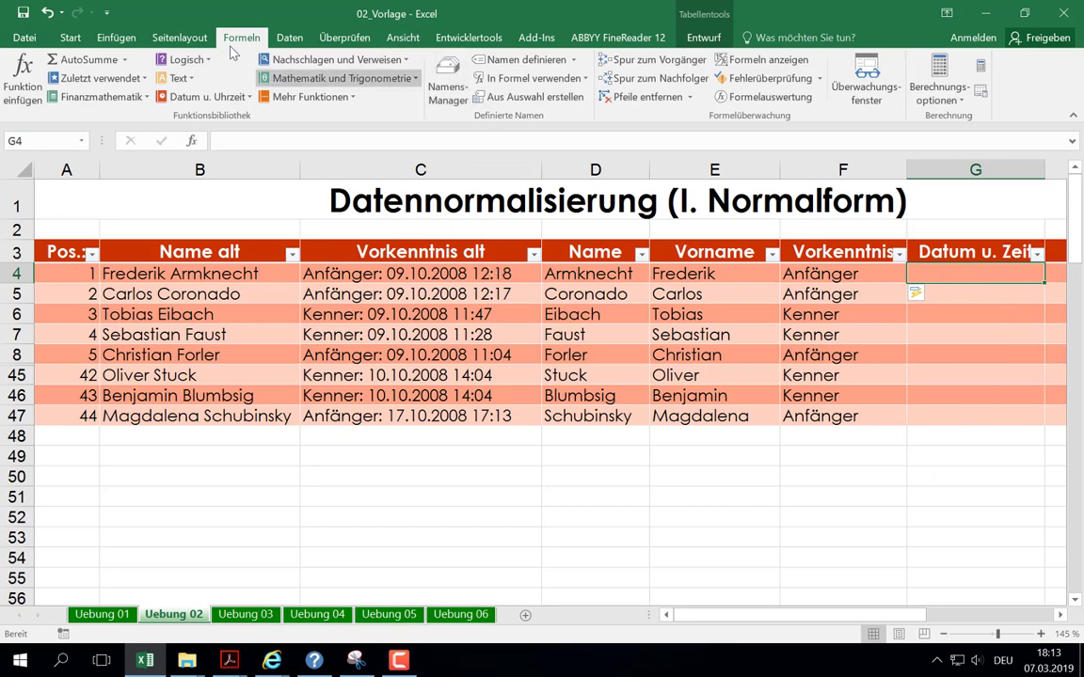
click(179, 78)
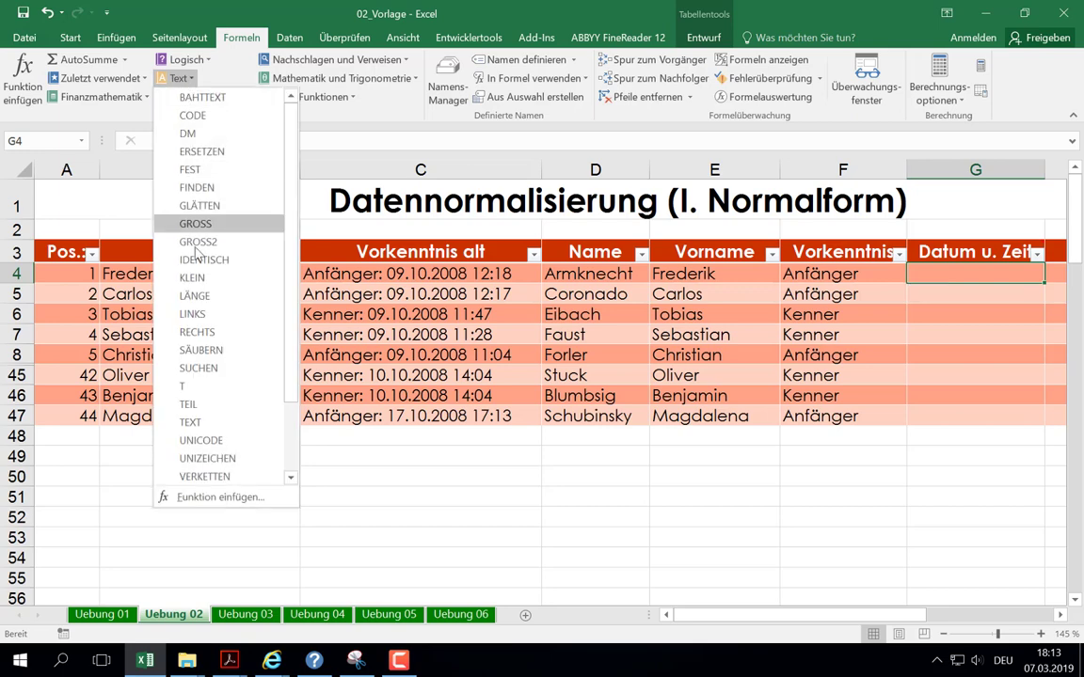
click(197, 332)
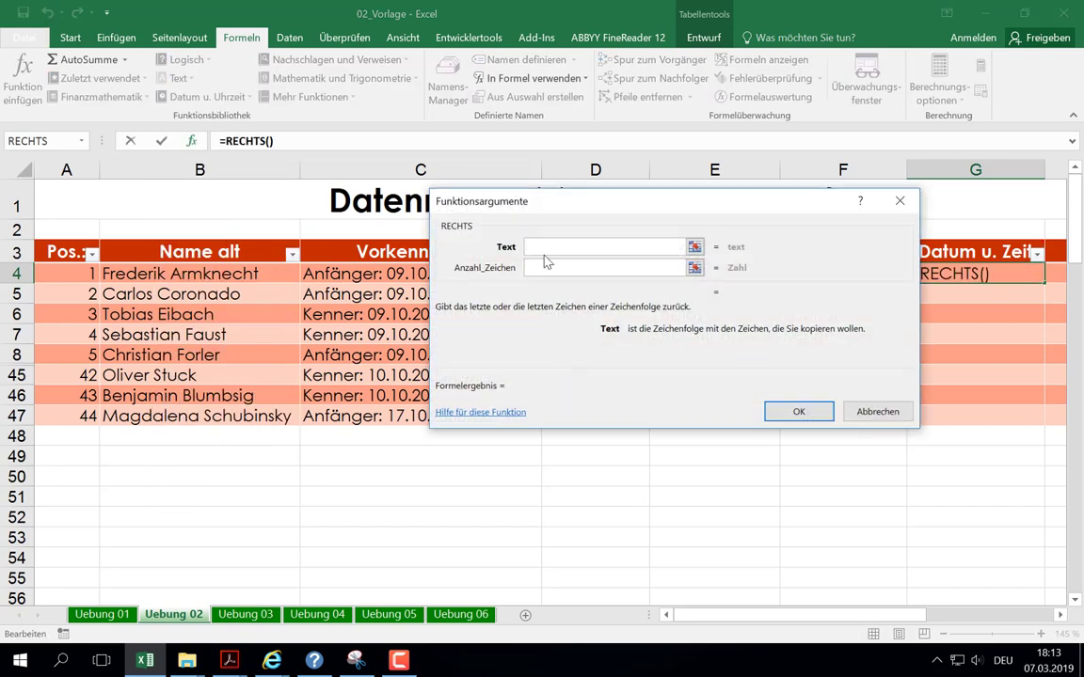
drag(544, 205, 496, 335)
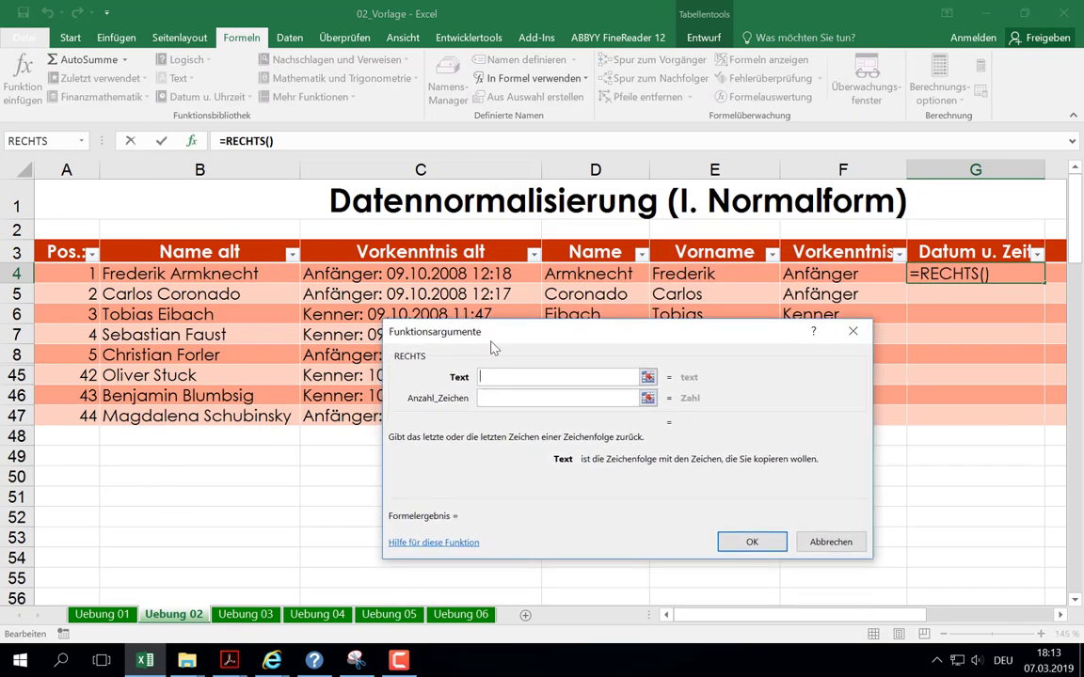
click(359, 272)
click(493, 397)
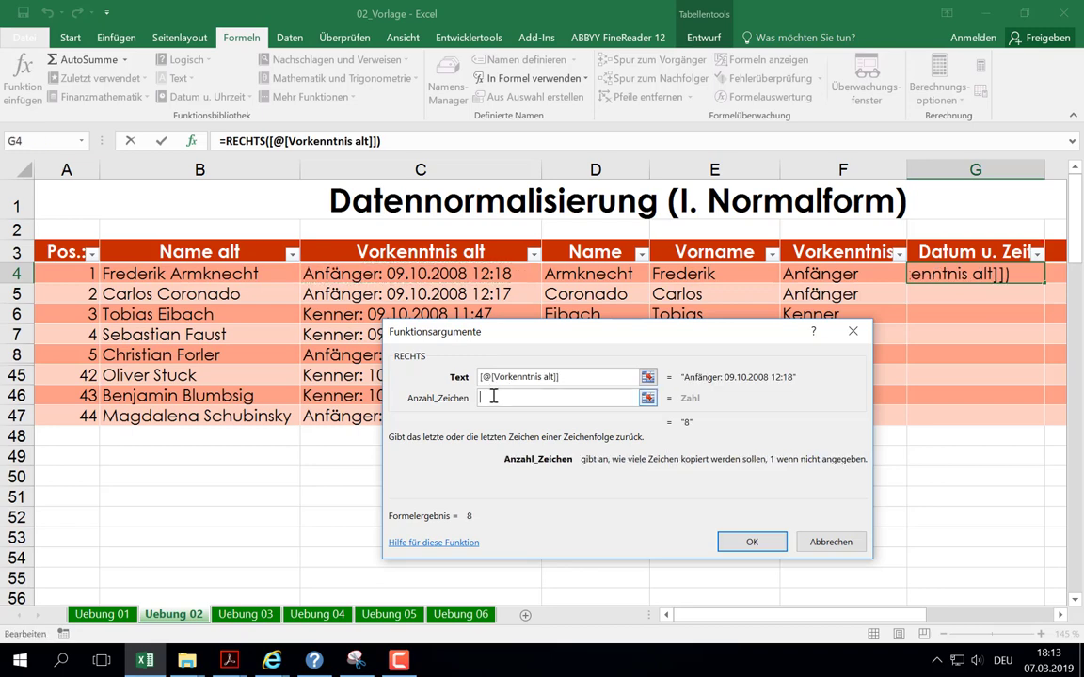
Enter länge()-finden() as Anzahl_Zeichen and open the länge part for editing
text((länge)
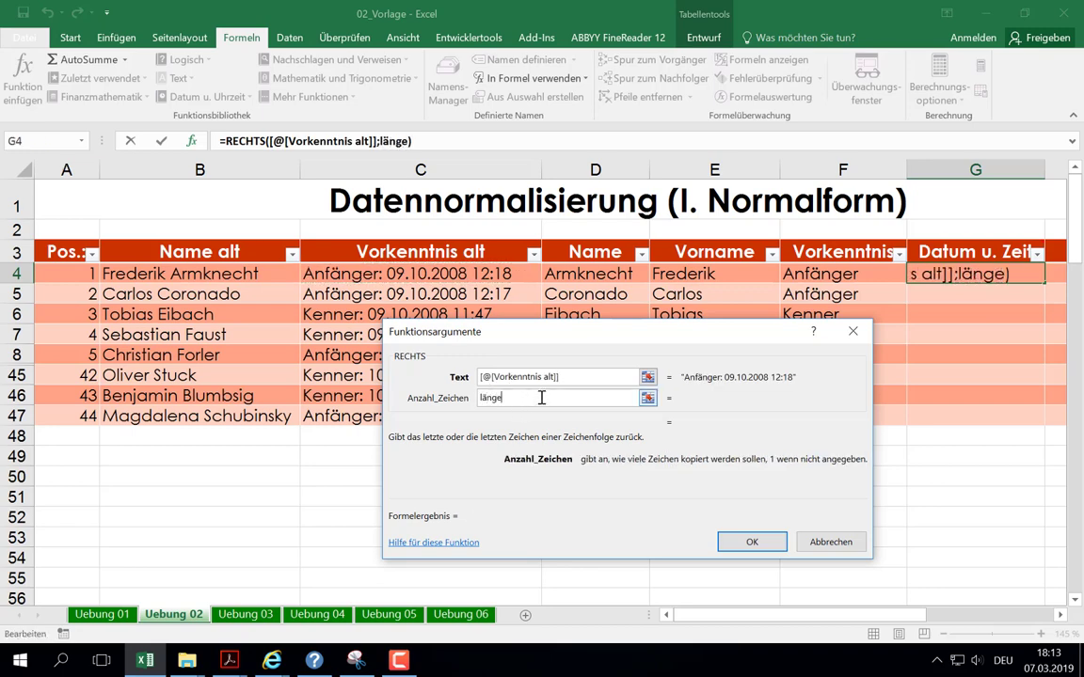
text(()-)
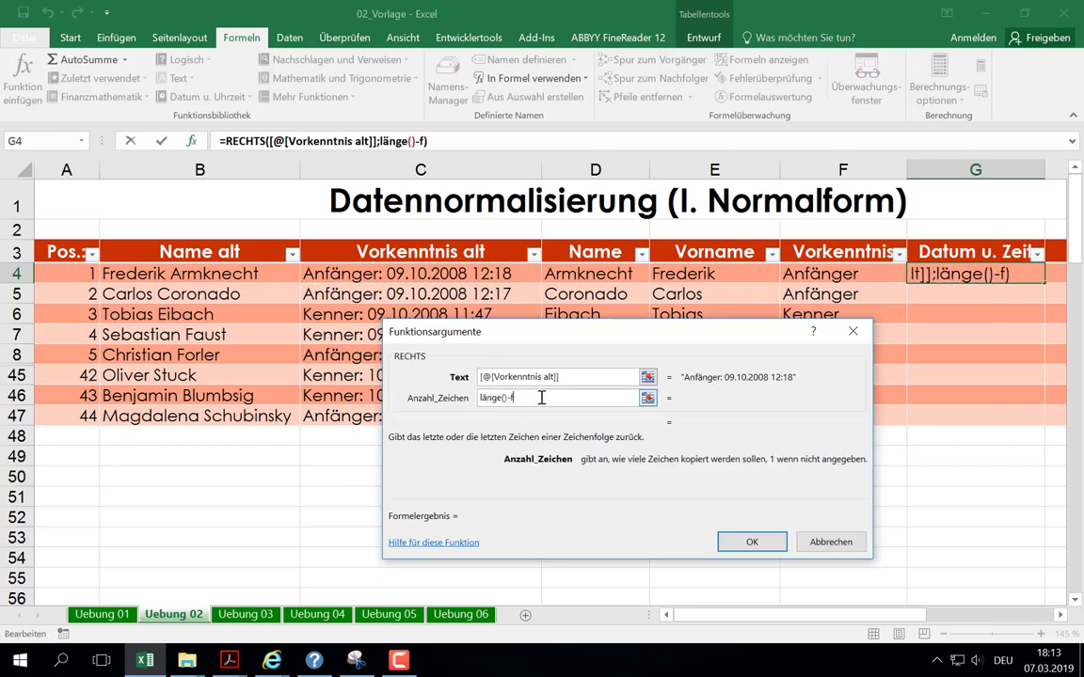
text(finden)
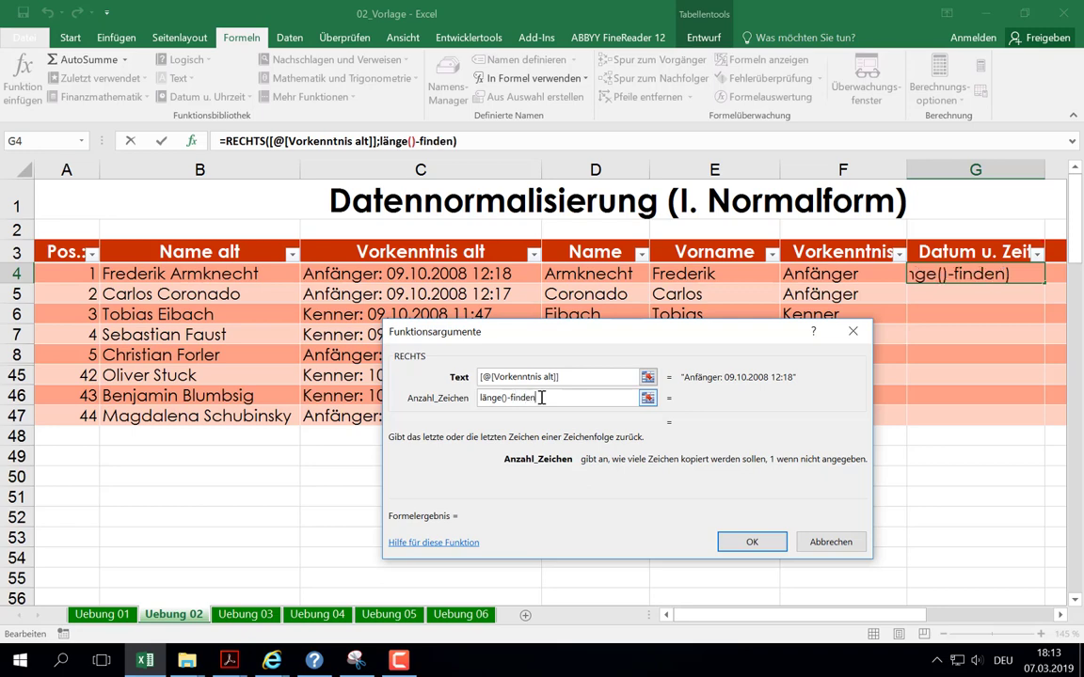
text(())
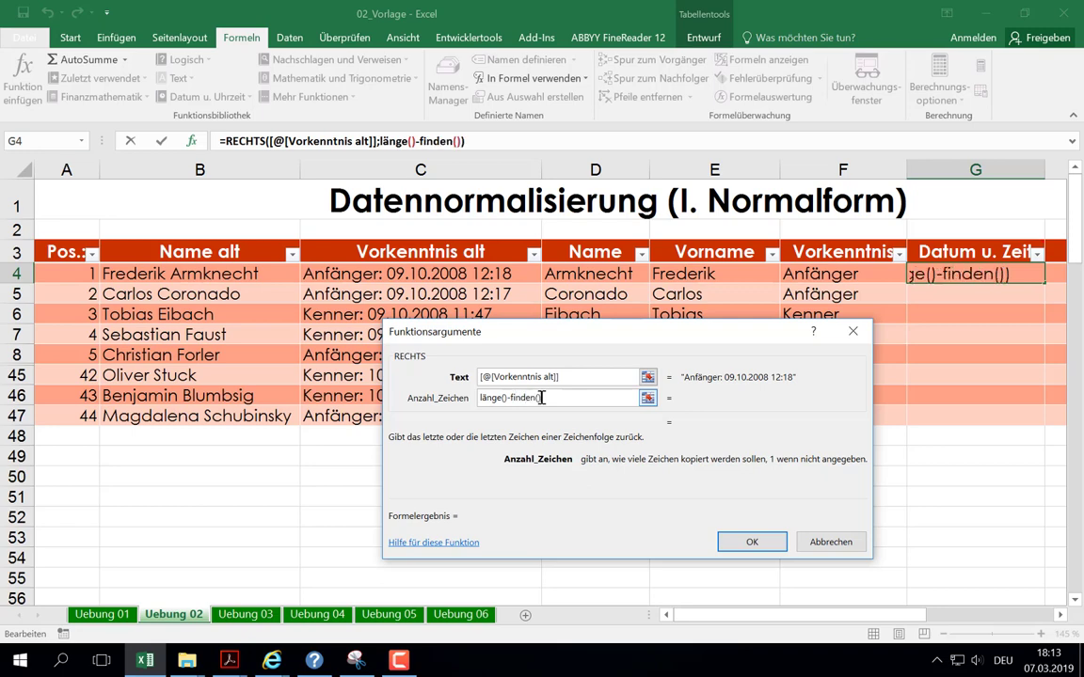
click(497, 397)
key(BackSpace)
click(399, 143)
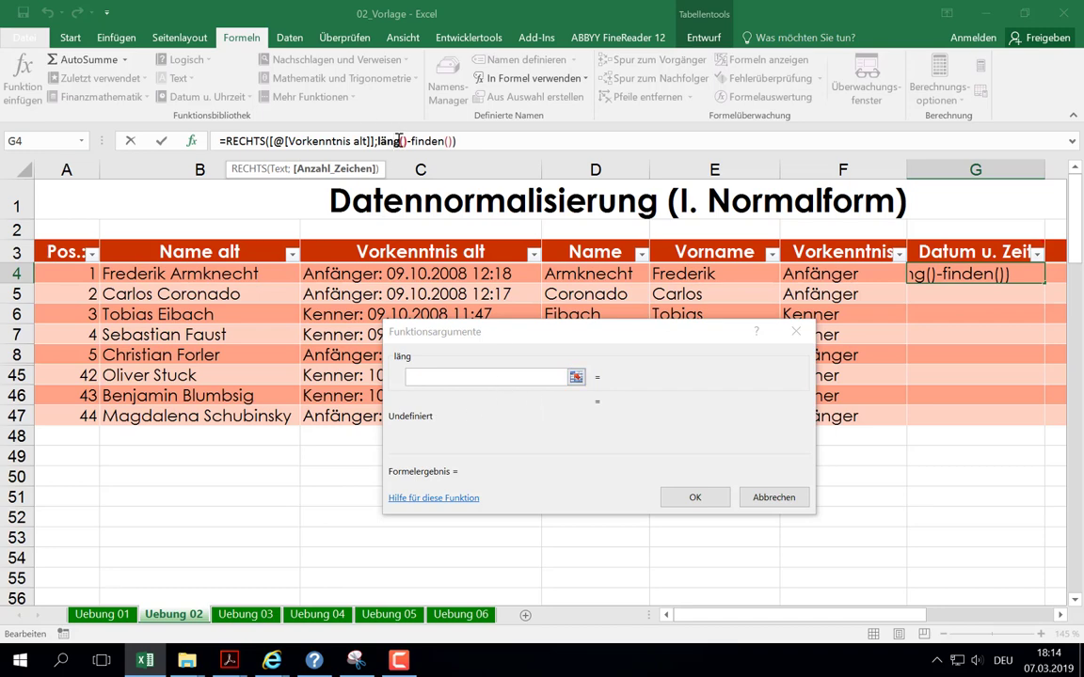
text(e)
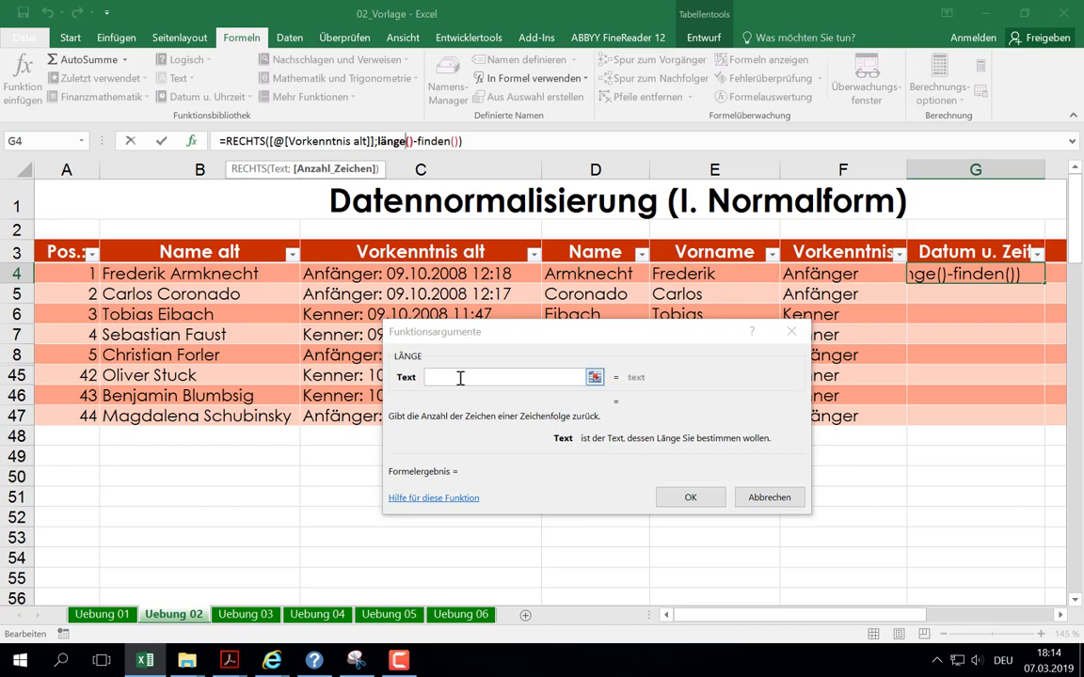
Fill LÄNGE with Vorkenntnis alt and FINDEN with " " in Vorkenntnis alt, then confirm RECHTS
click(356, 274)
click(544, 141)
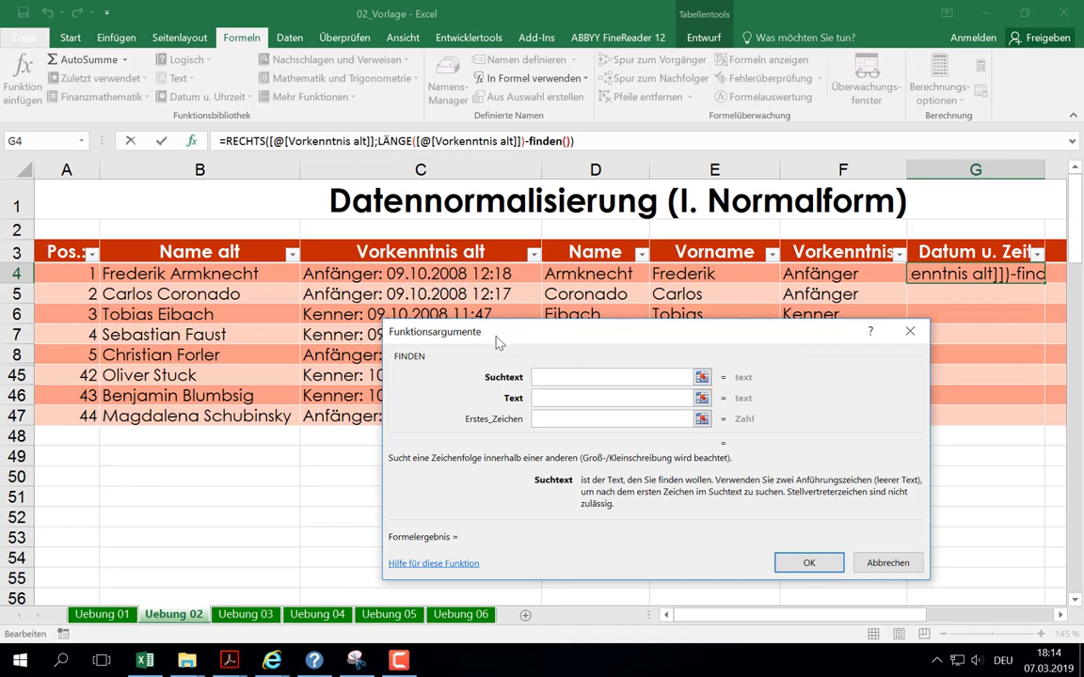
text(" ")
click(551, 397)
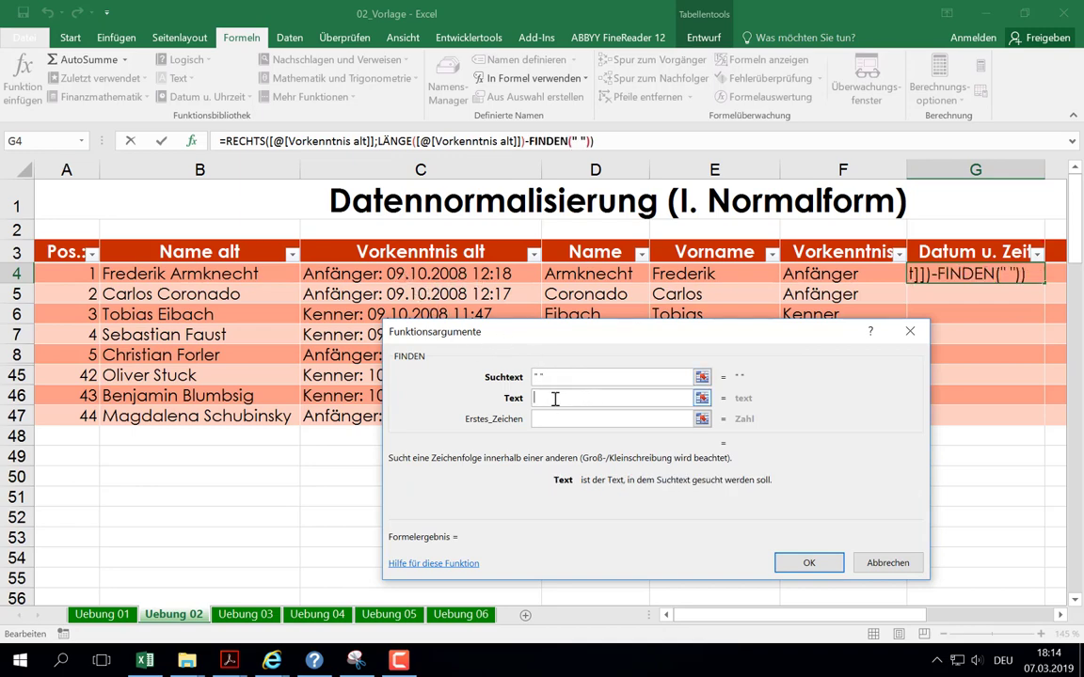
click(339, 273)
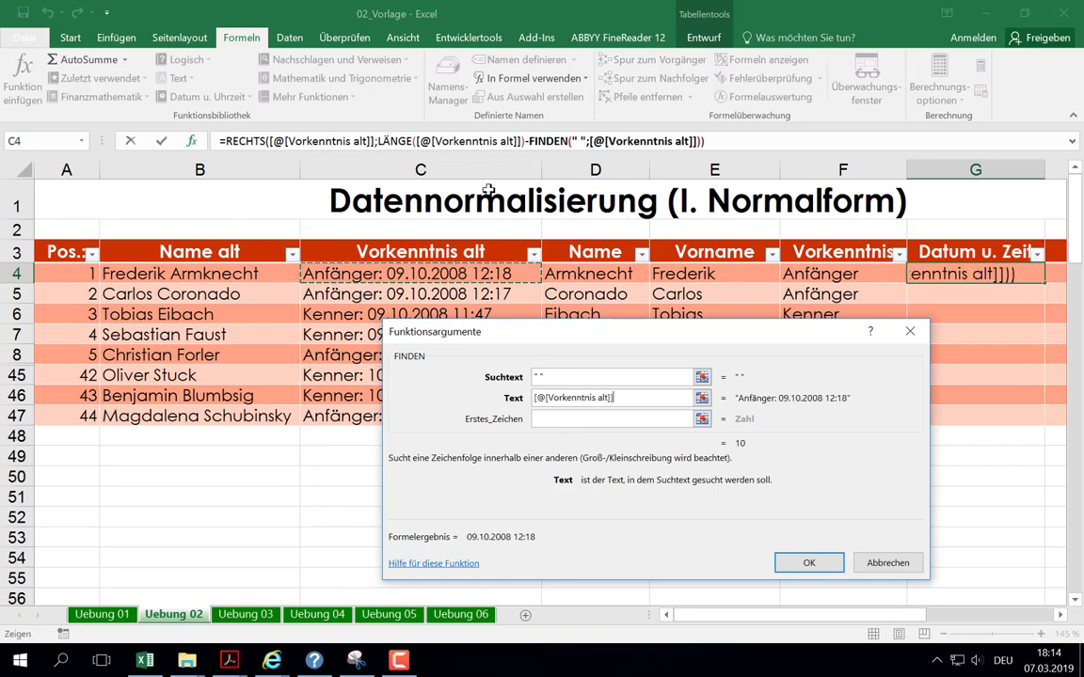
click(243, 141)
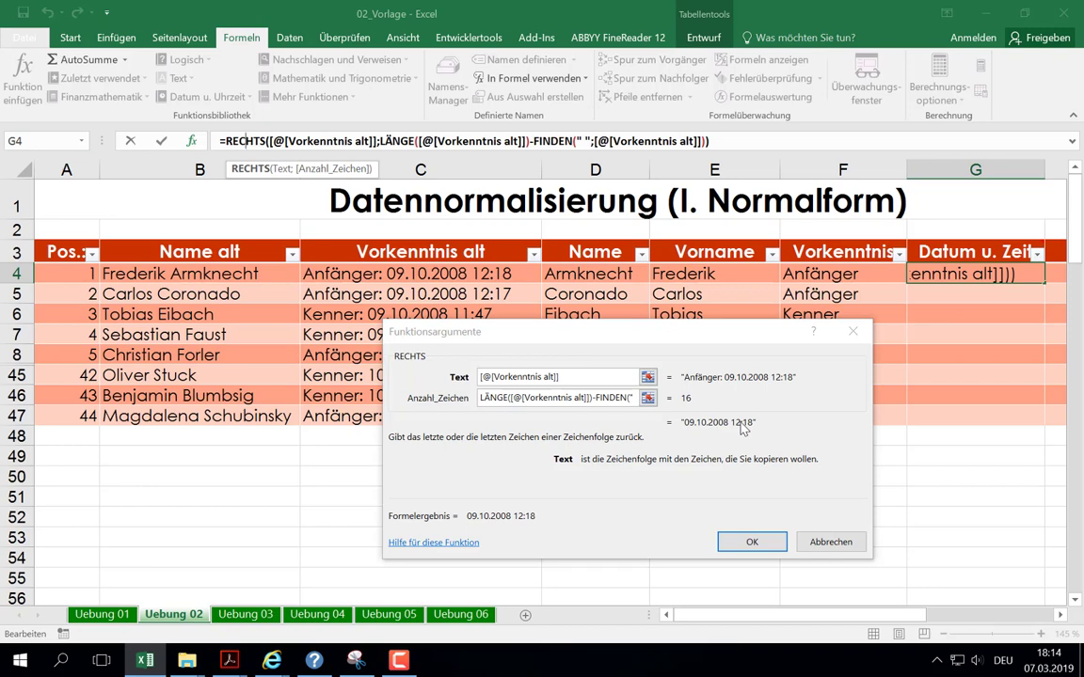
click(739, 544)
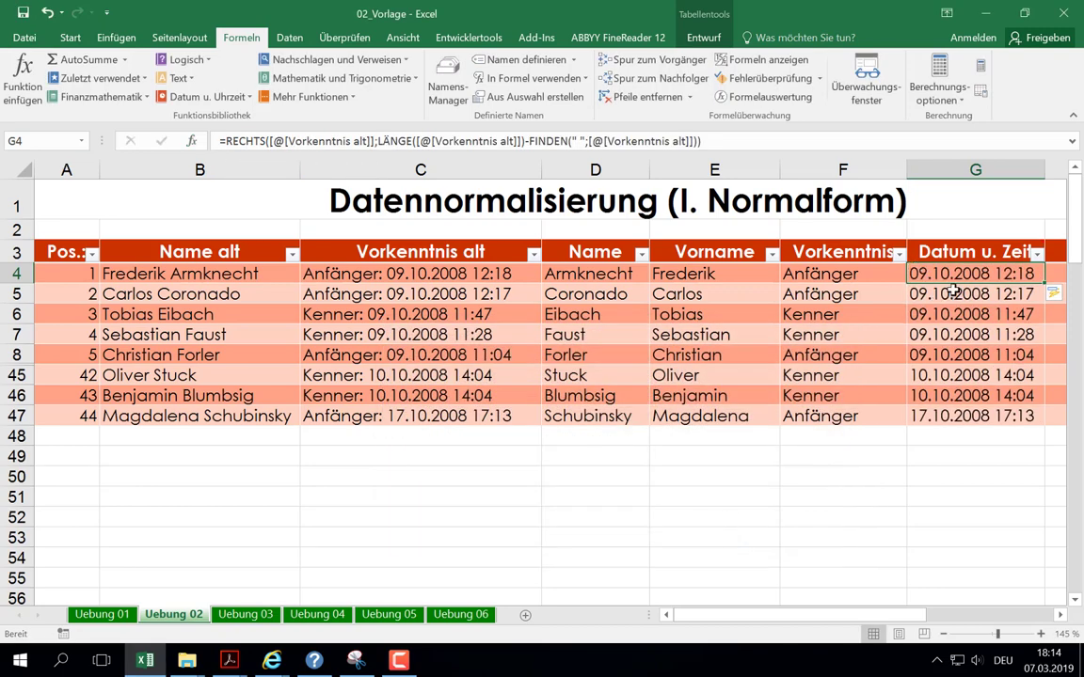
Widen the Datum u. Zeit column and give G4:G47 the Datum, kurz number format
click(1047, 169)
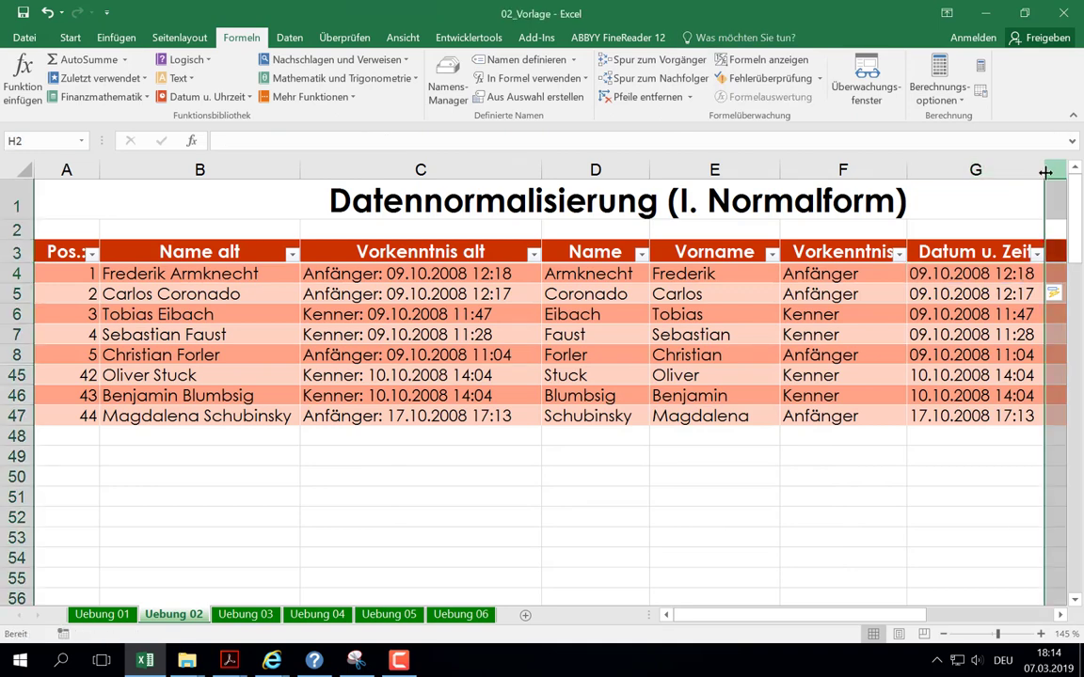
drag(1045, 172, 1064, 173)
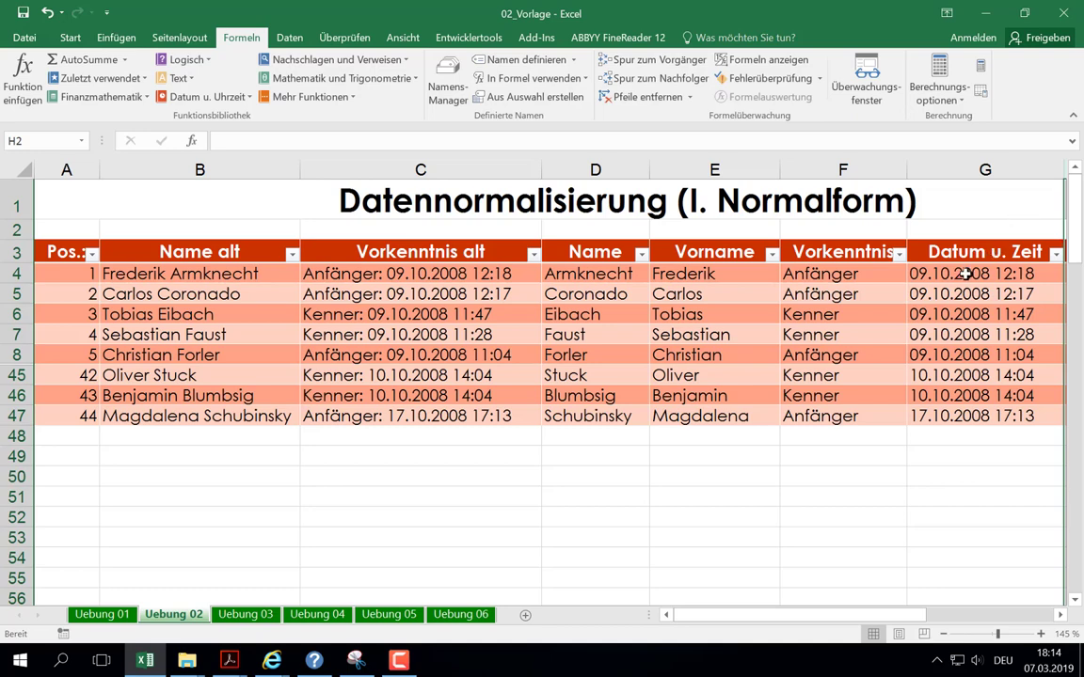
drag(966, 274, 962, 412)
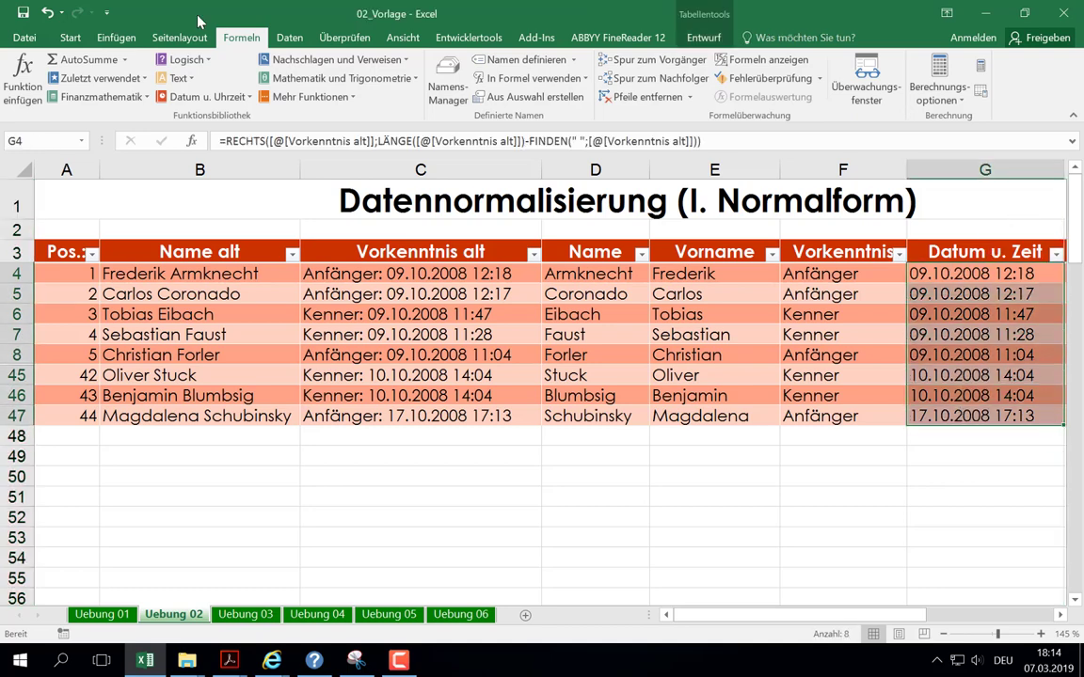
click(71, 38)
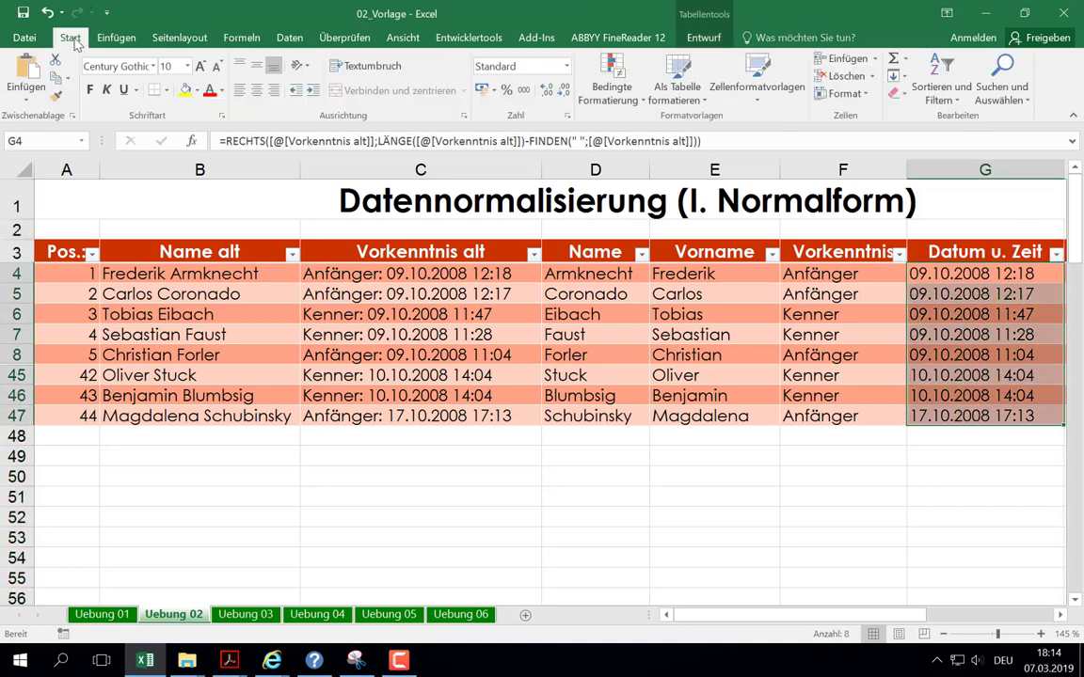
click(566, 66)
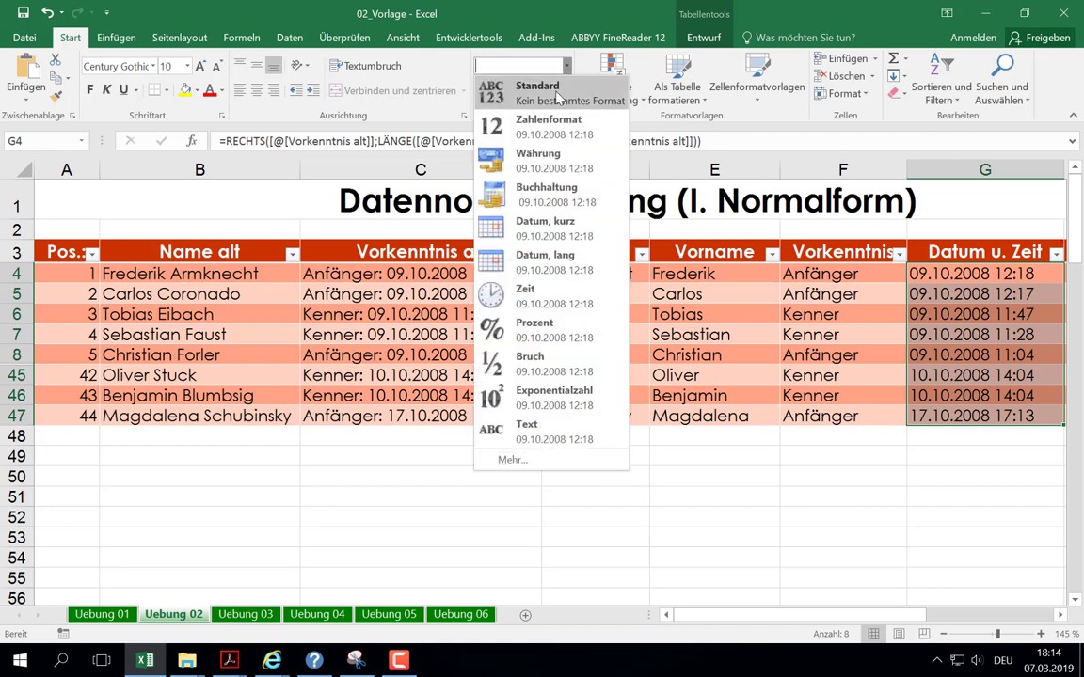
click(544, 228)
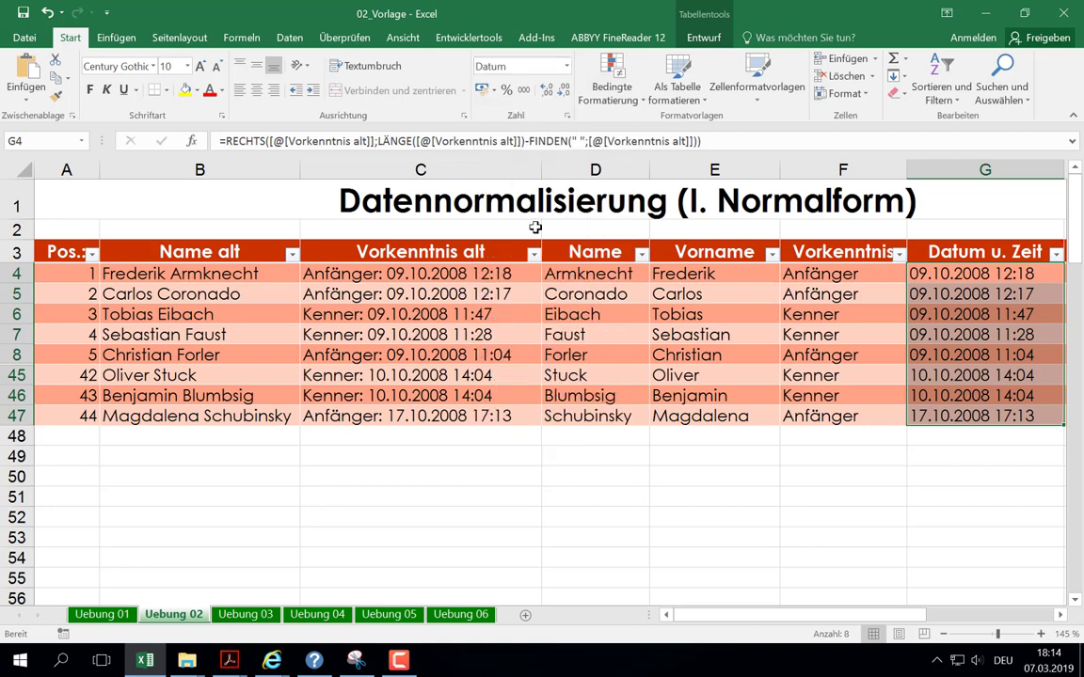
click(567, 67)
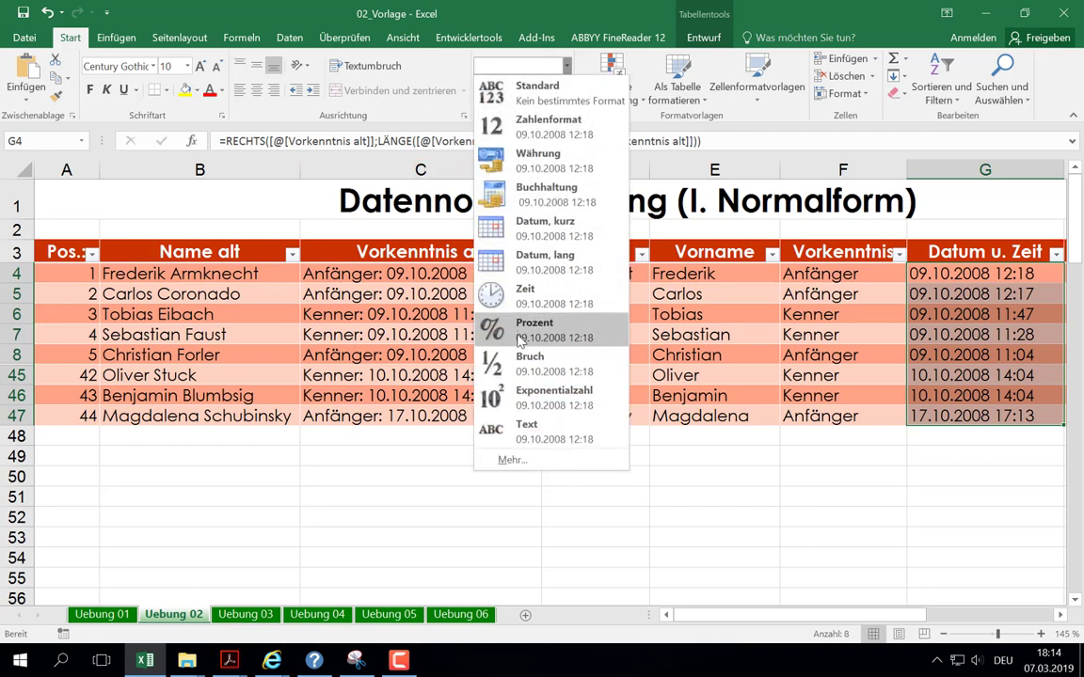
click(543, 262)
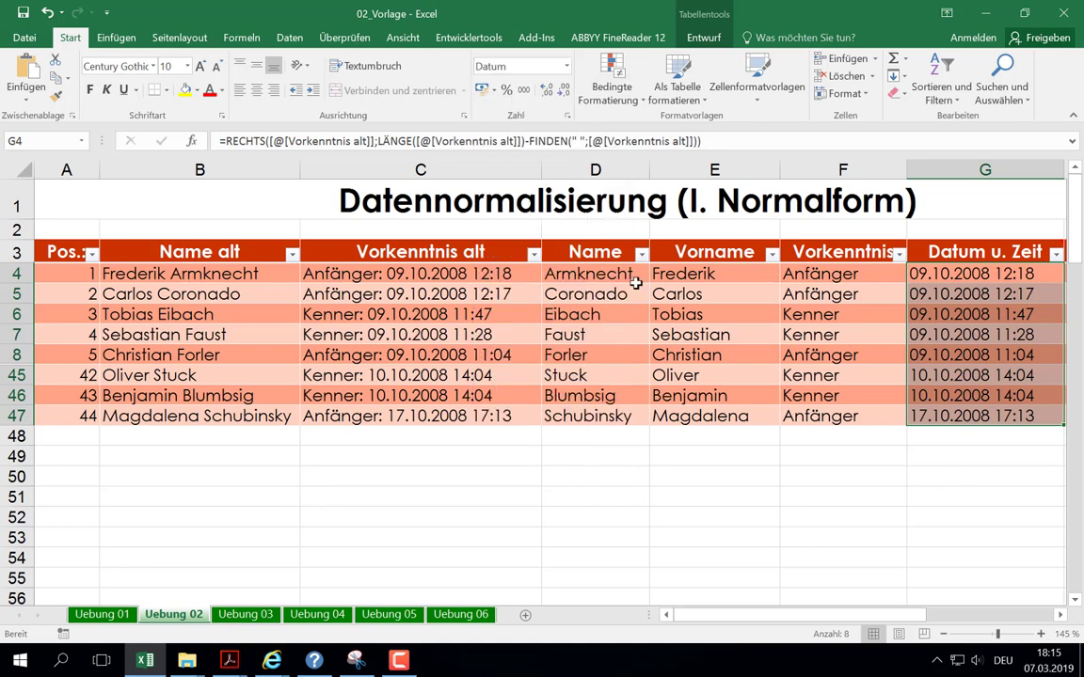
click(986, 293)
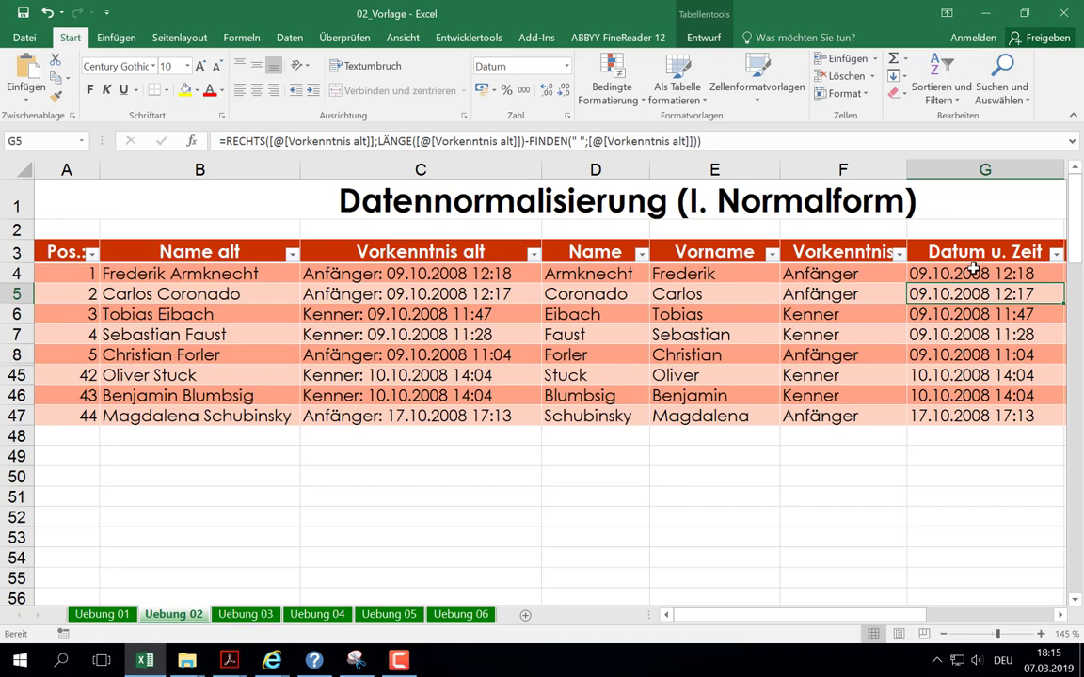
Open the Funktionsargumente for the RECHTS formula in G4 via the formula bar
click(977, 274)
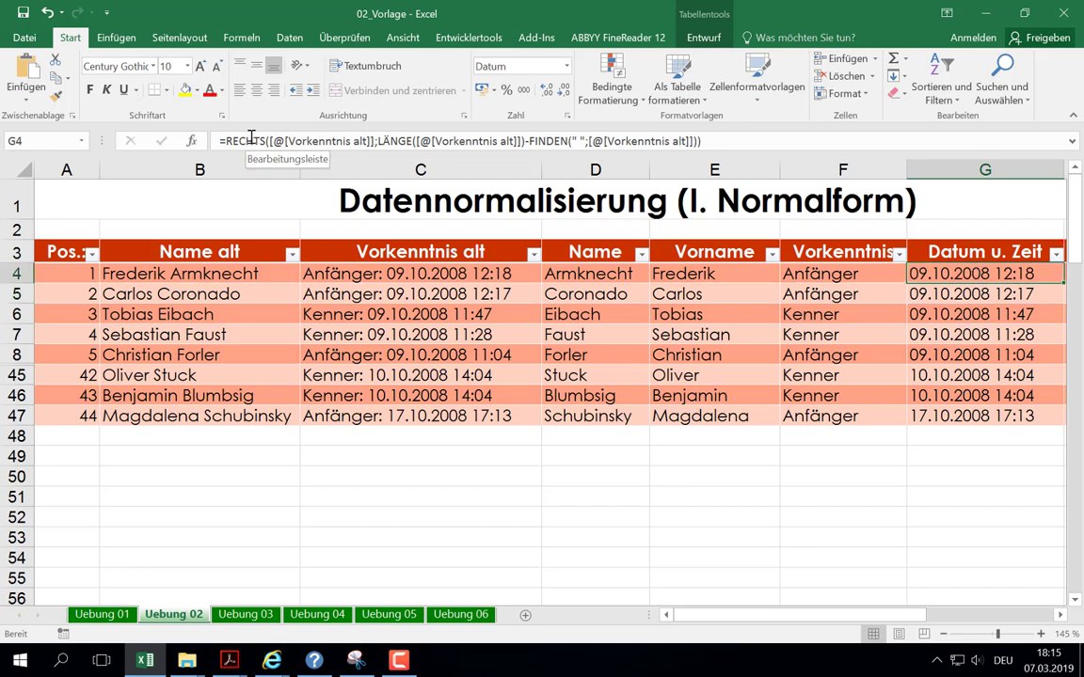
click(218, 141)
click(193, 141)
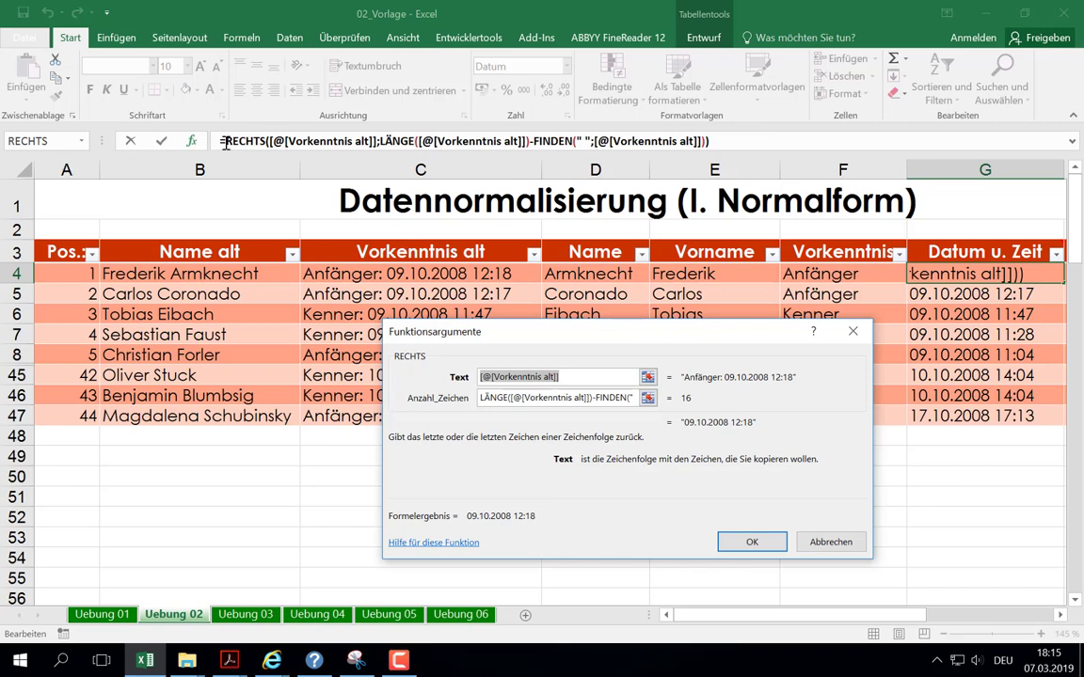
Wrap the G4 formula as WERT(RECHTS(…)) and confirm it, turning entries into date numbers
click(226, 141)
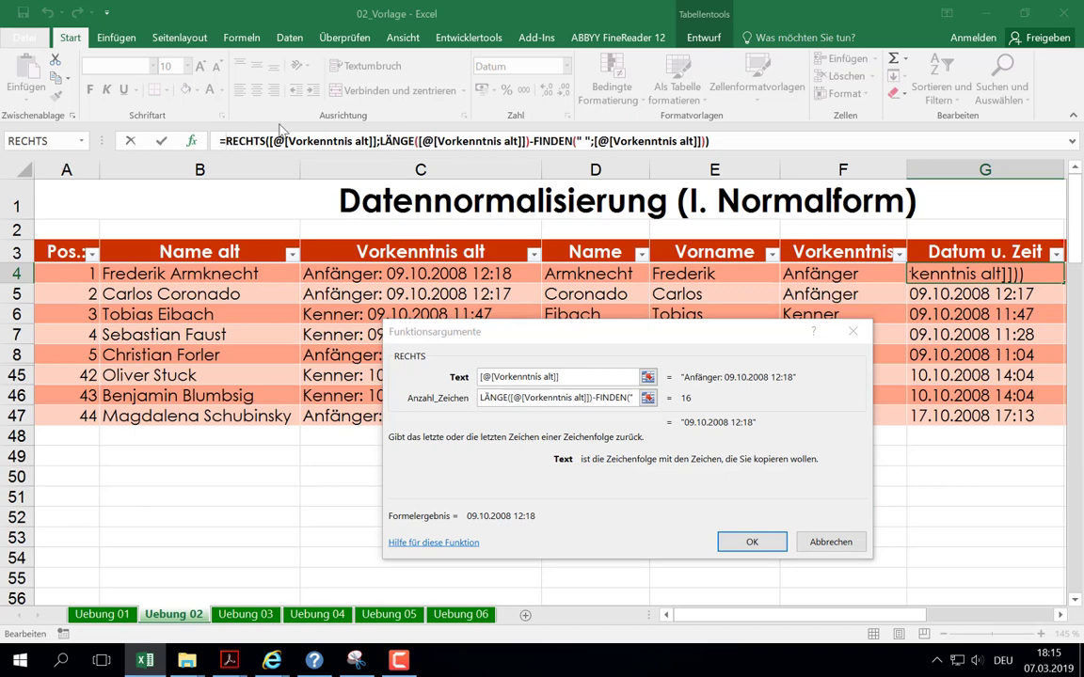
text(wert)
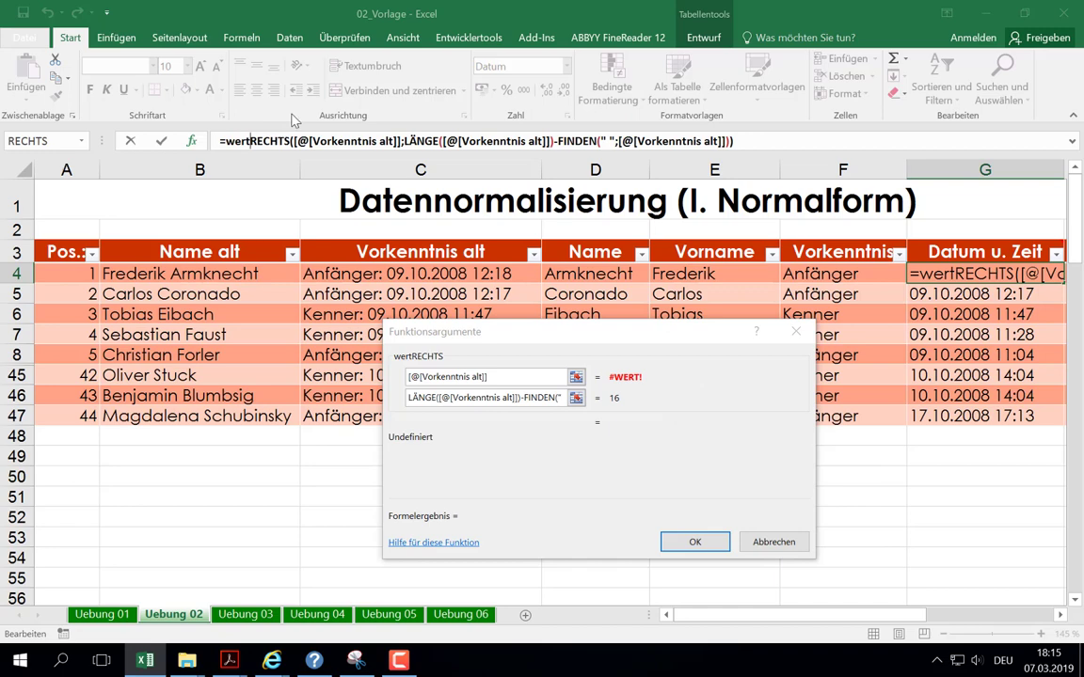
text(()
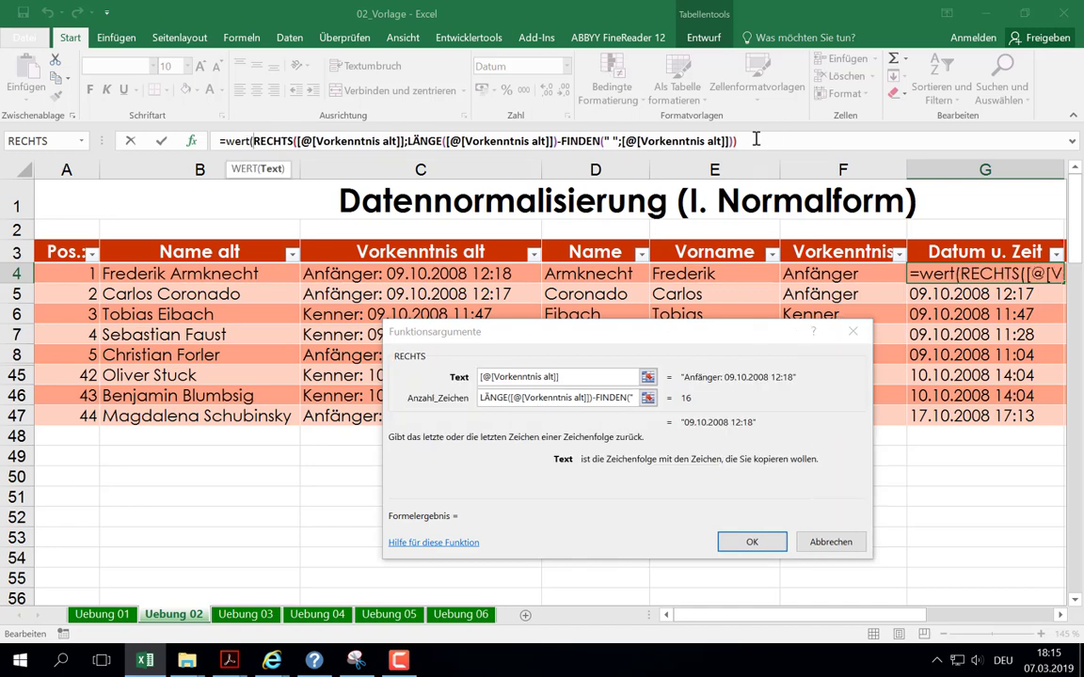
click(758, 138)
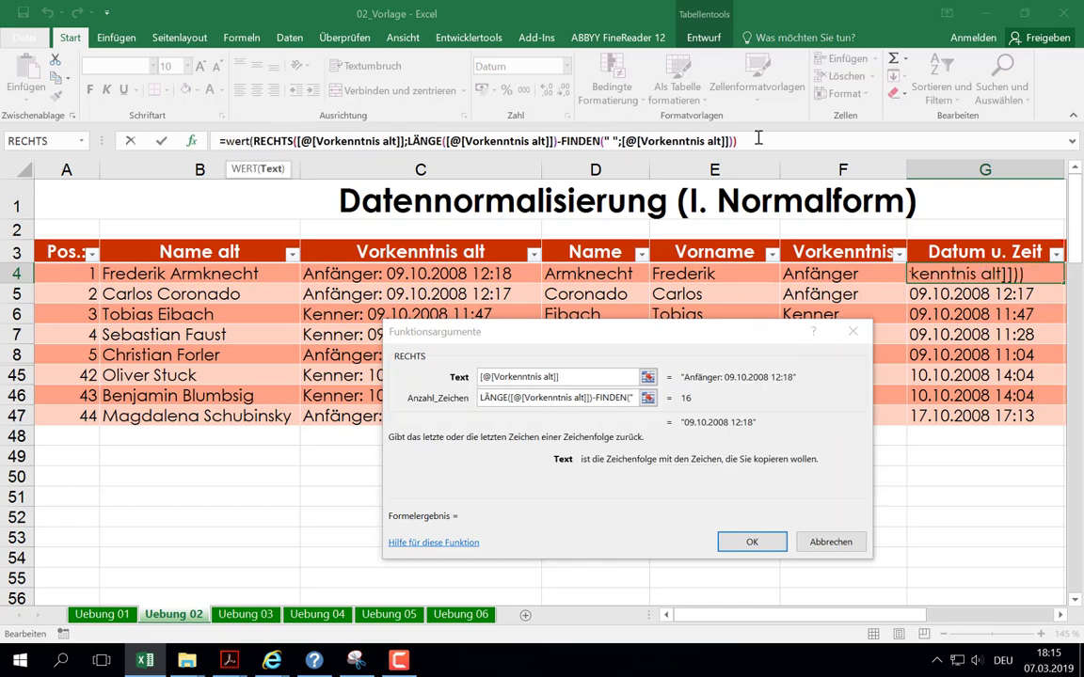
text())
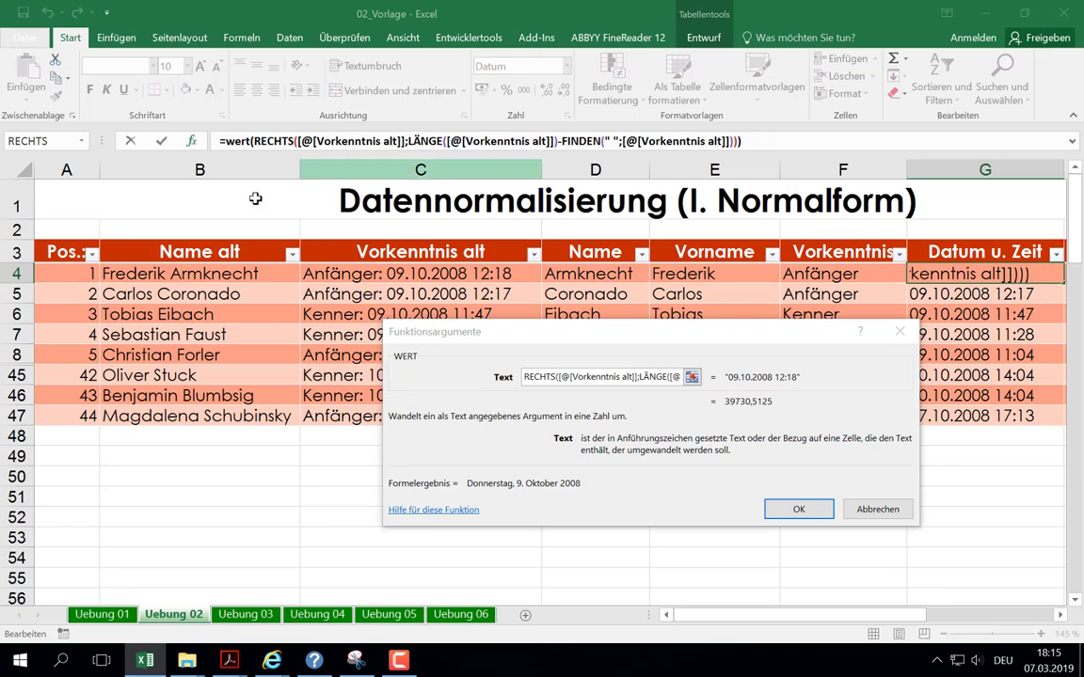
click(246, 140)
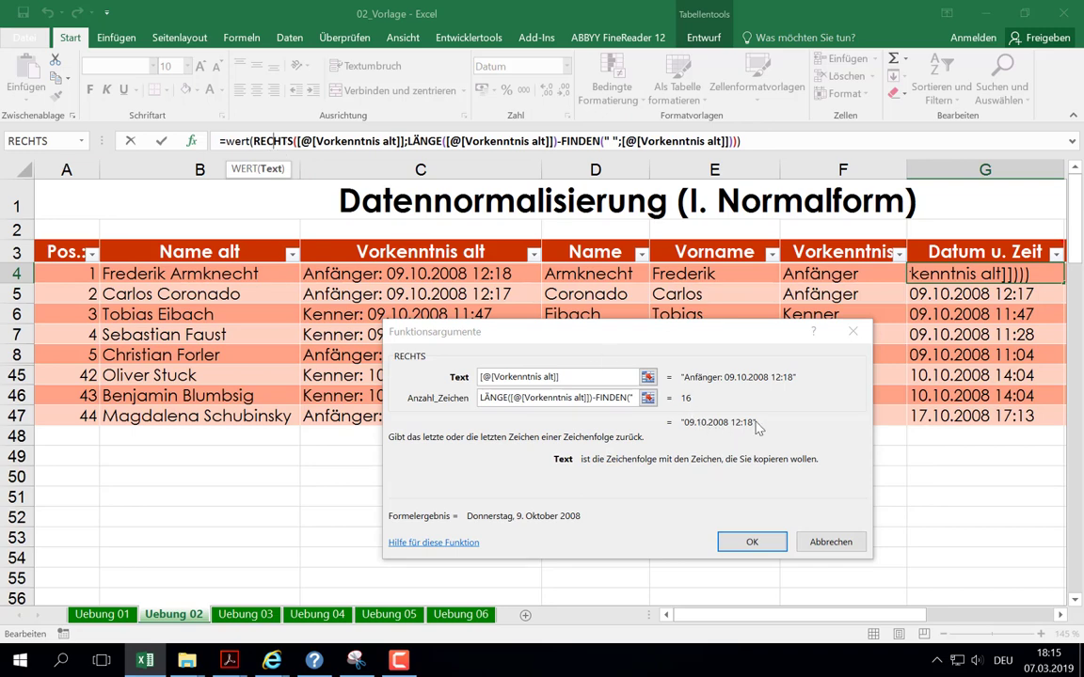
click(684, 386)
click(244, 141)
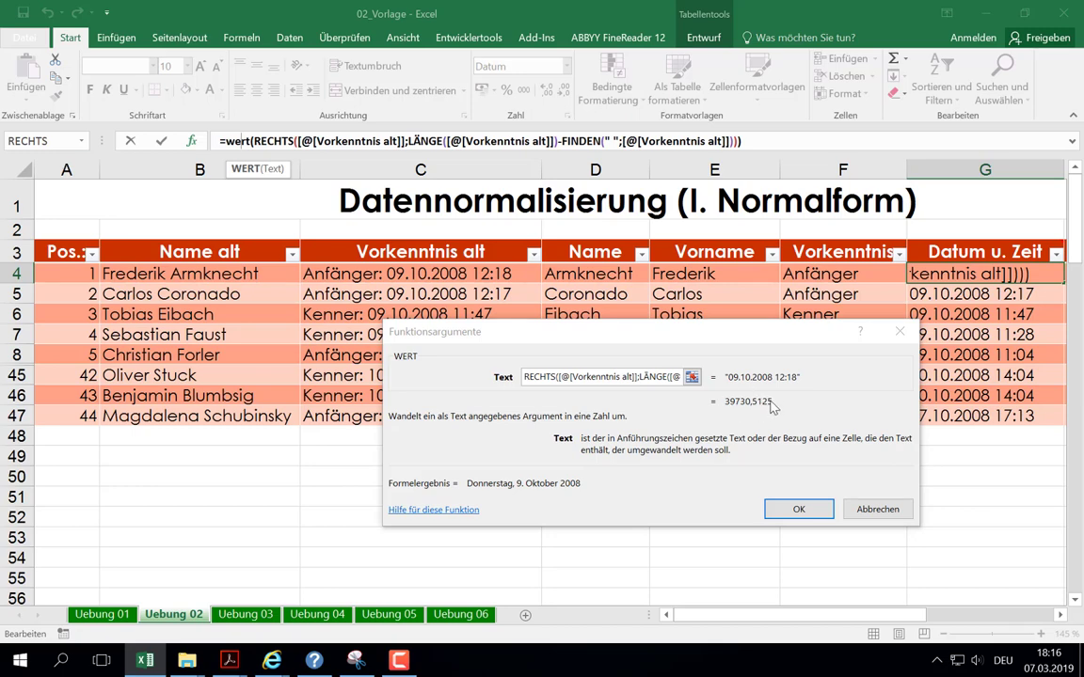
click(796, 510)
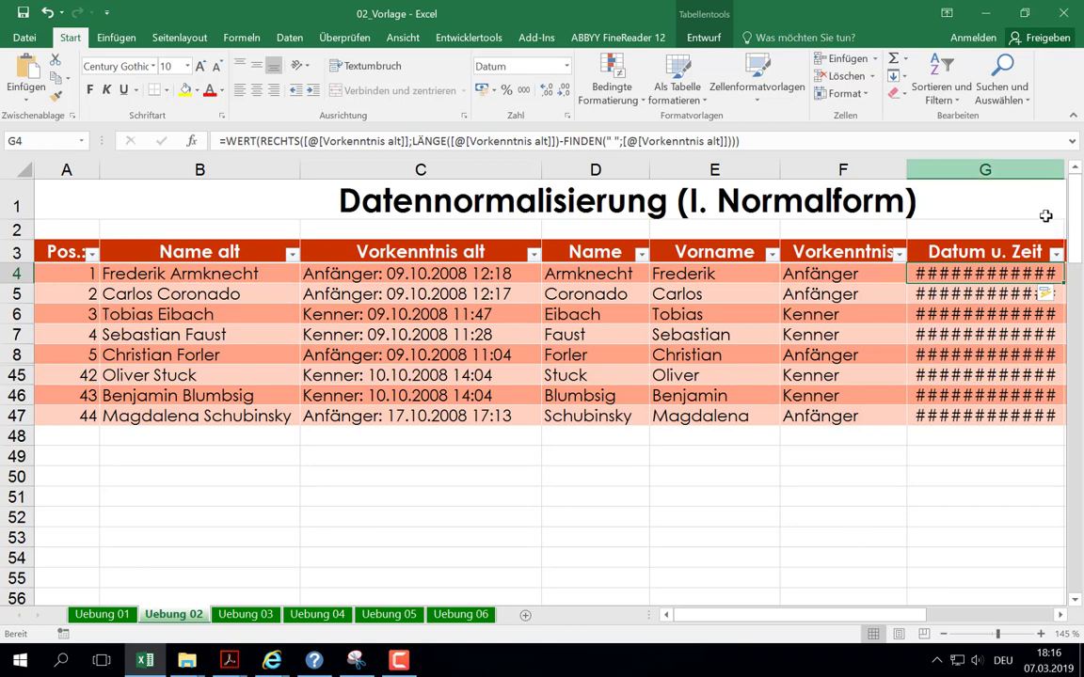
drag(903, 614, 936, 615)
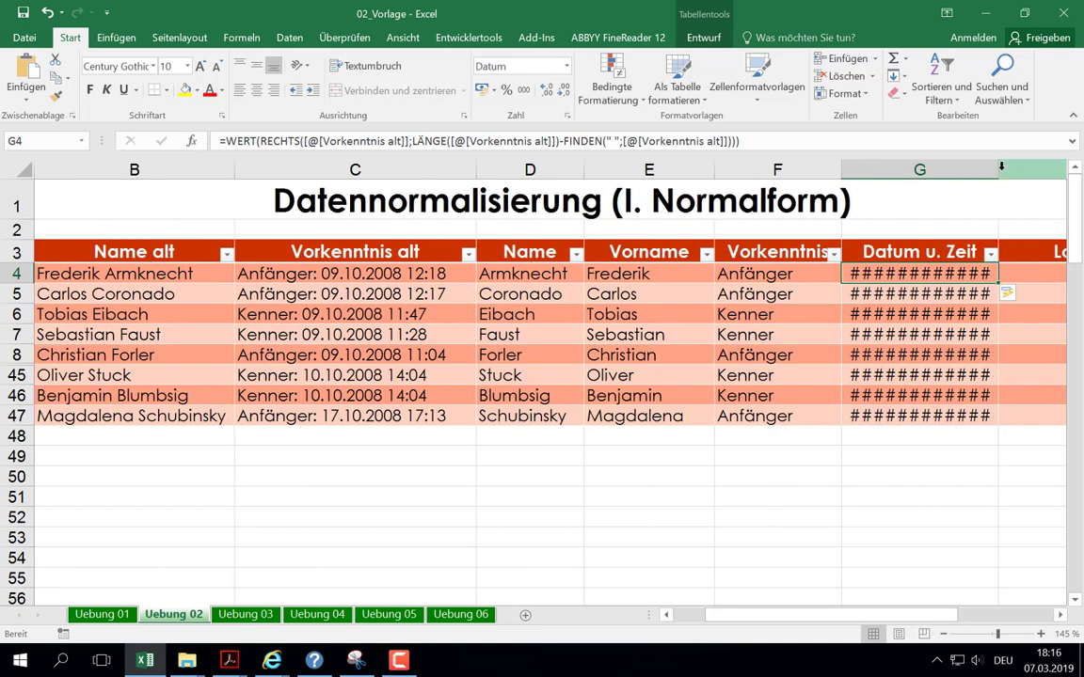
Give column G the 'Datum, lang' format and widen it so dates like 'Donnerstag, 9. Oktober 2008' show fully
drag(999, 167, 1029, 169)
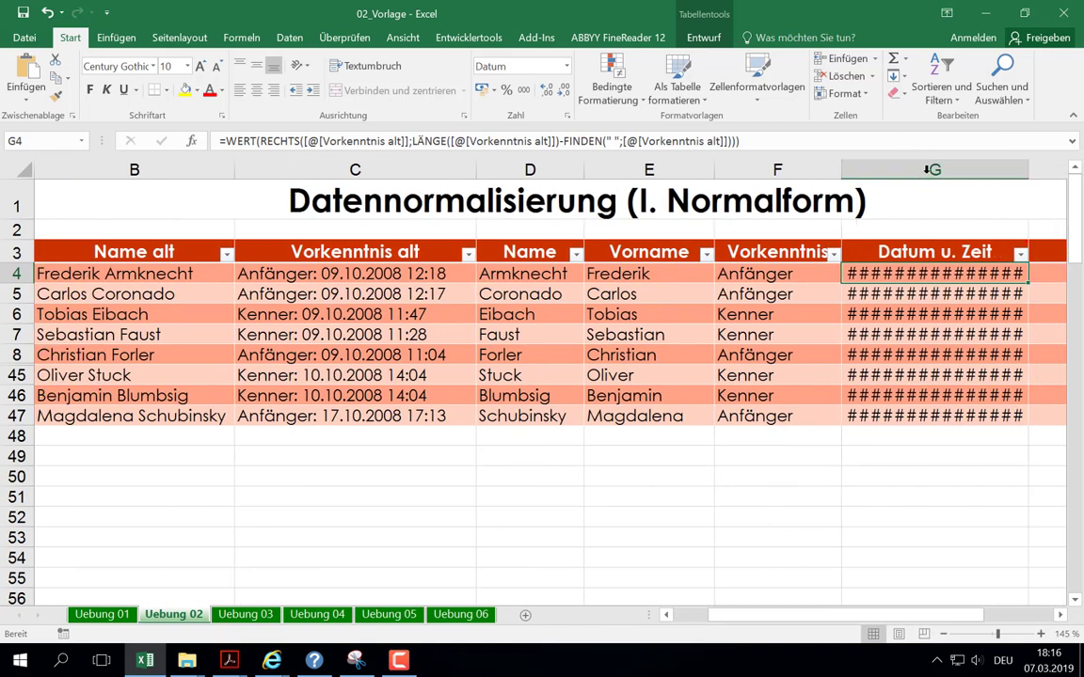
click(900, 174)
click(566, 66)
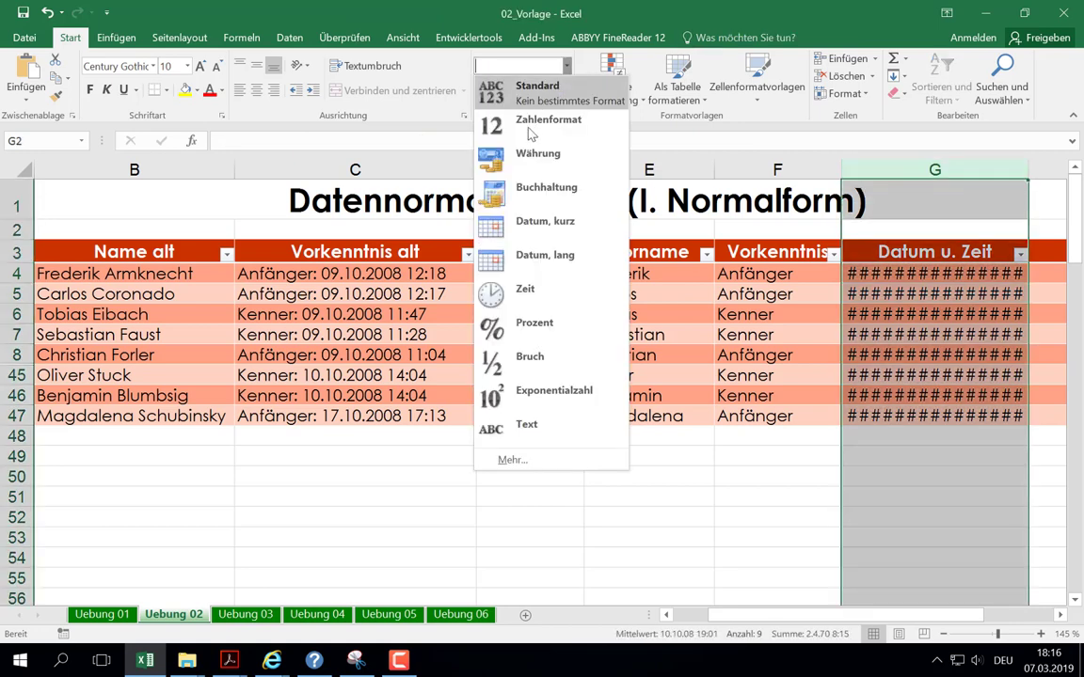
click(534, 220)
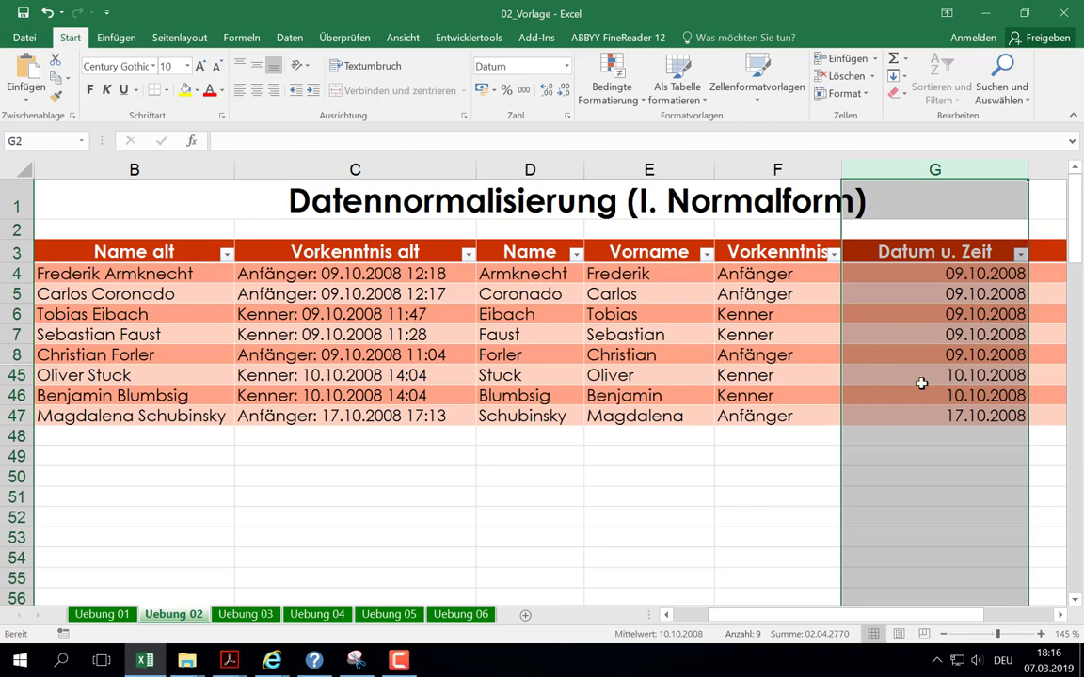
click(566, 66)
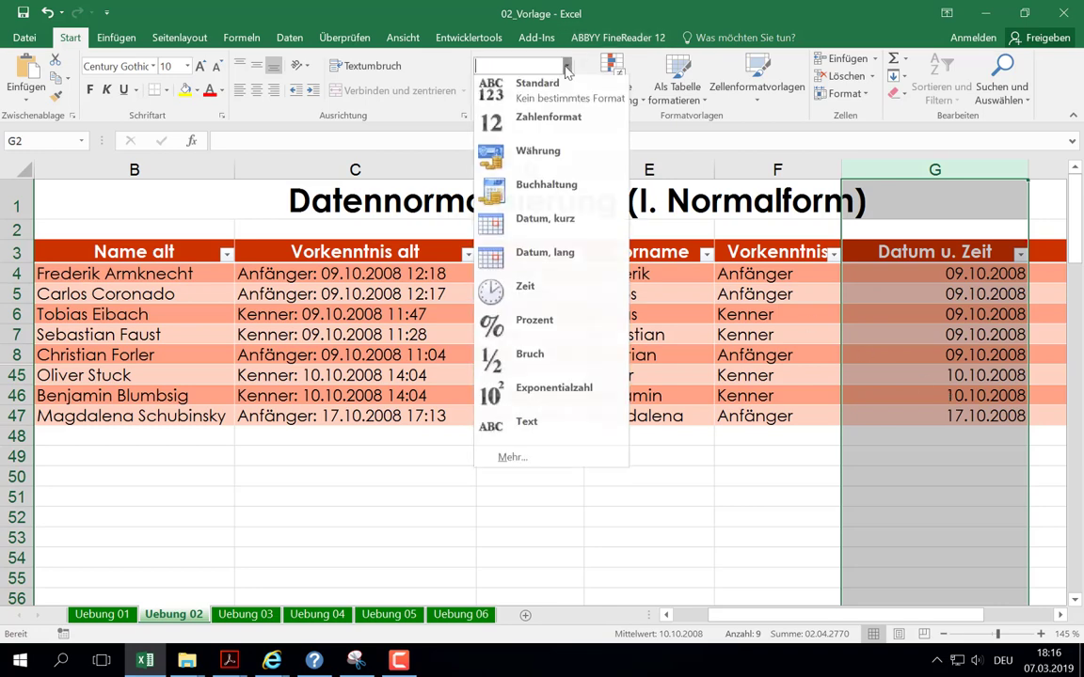
click(543, 255)
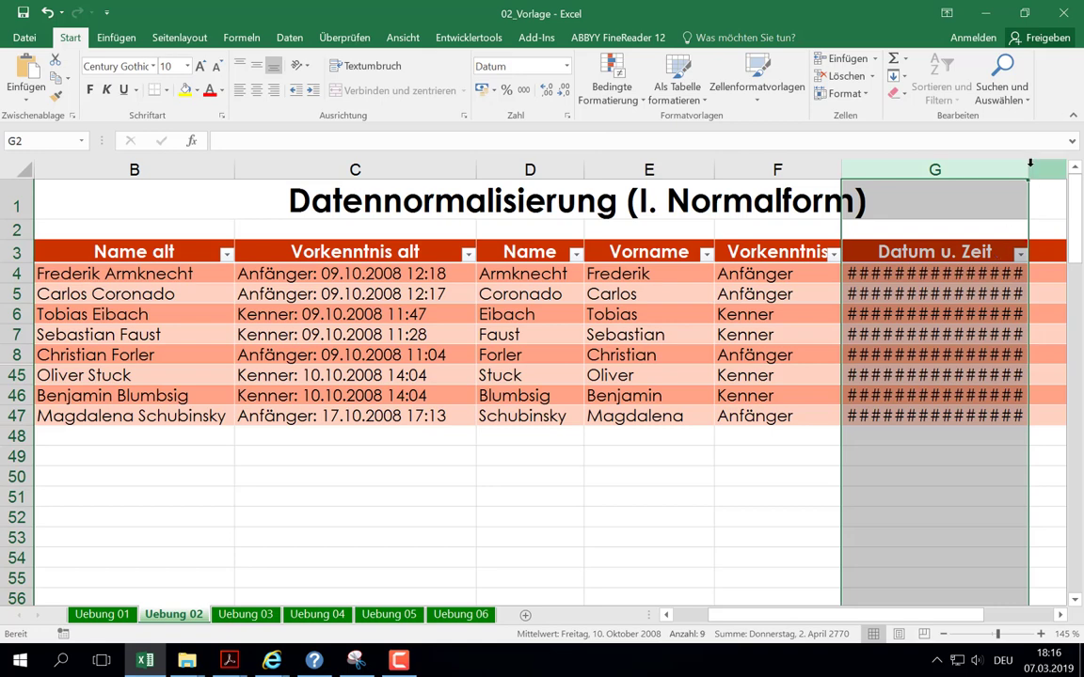
drag(1028, 171, 1066, 170)
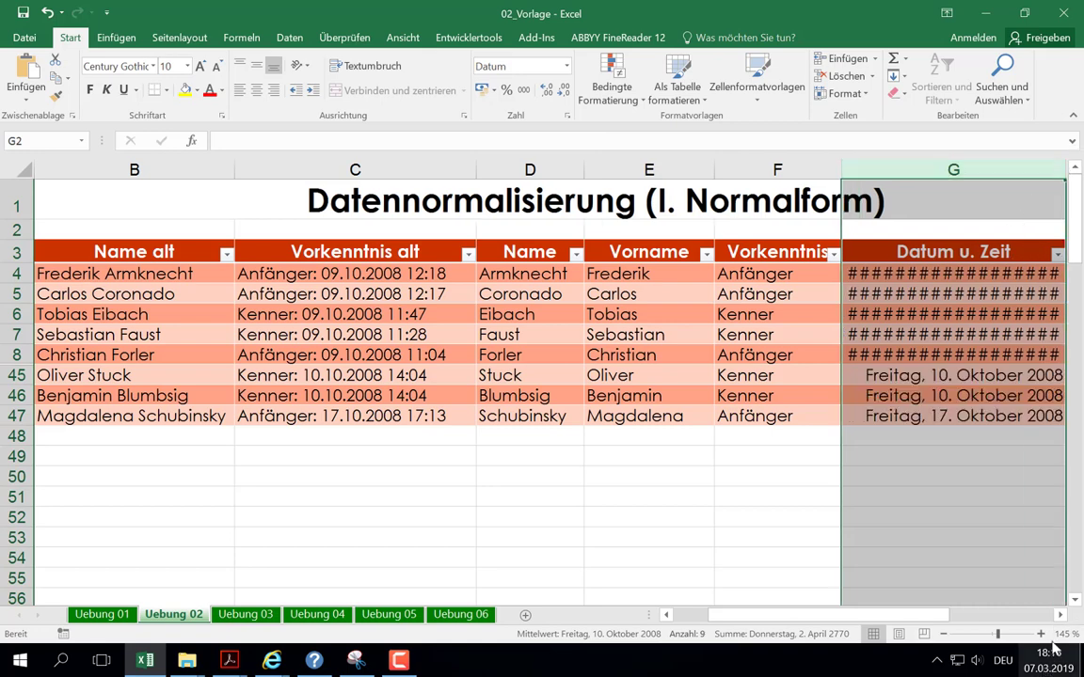
scroll(950, 565, right, 2)
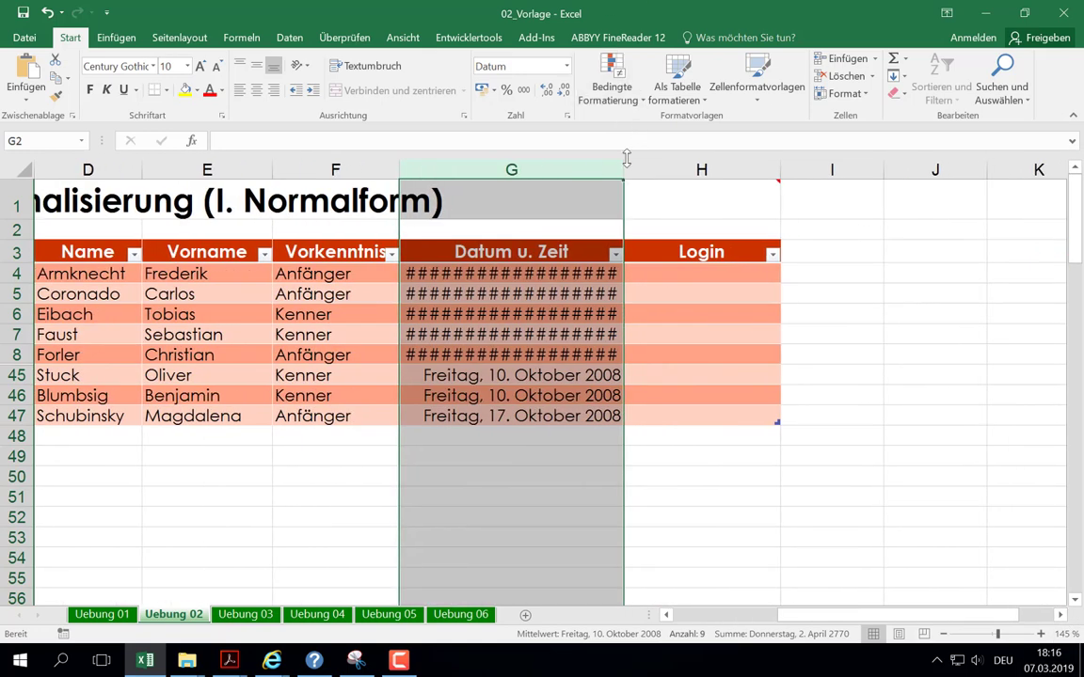
drag(624, 169, 703, 169)
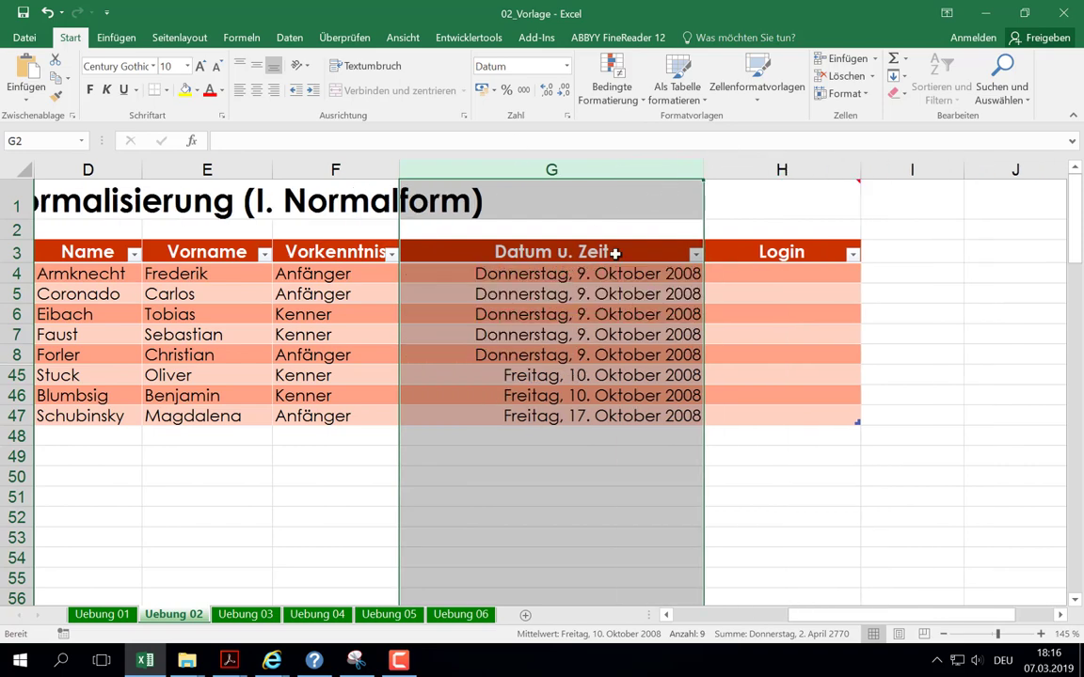
Apply the Uhrzeit type '14.3.12 13:30' to column G so entries show like 9.10.08 12:18
click(568, 117)
click(446, 357)
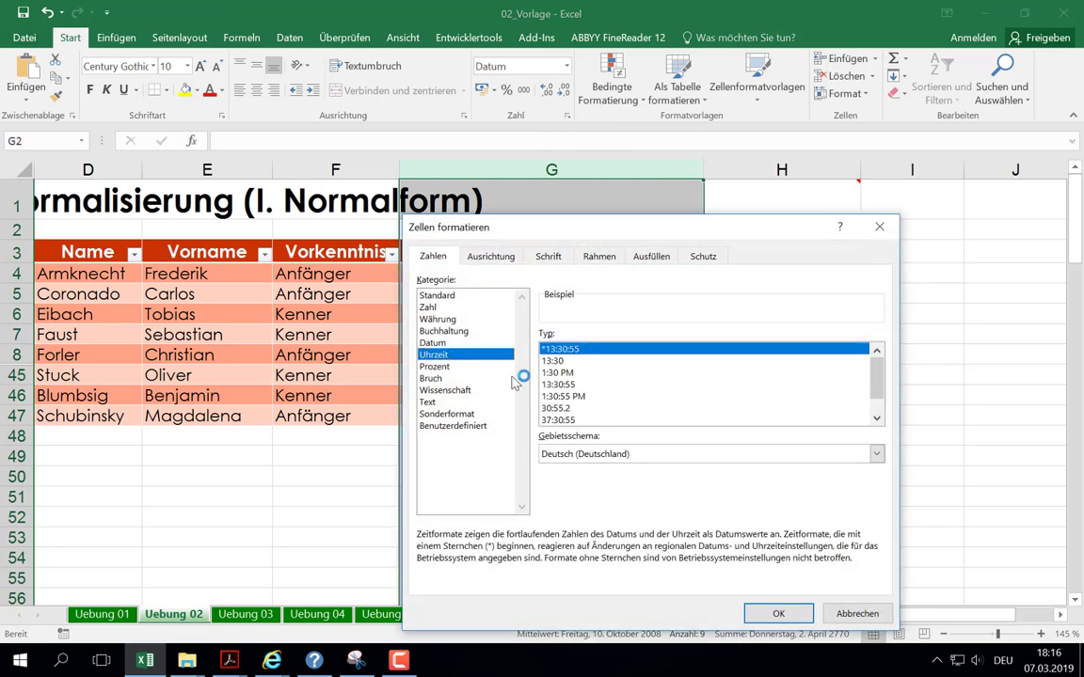
click(580, 396)
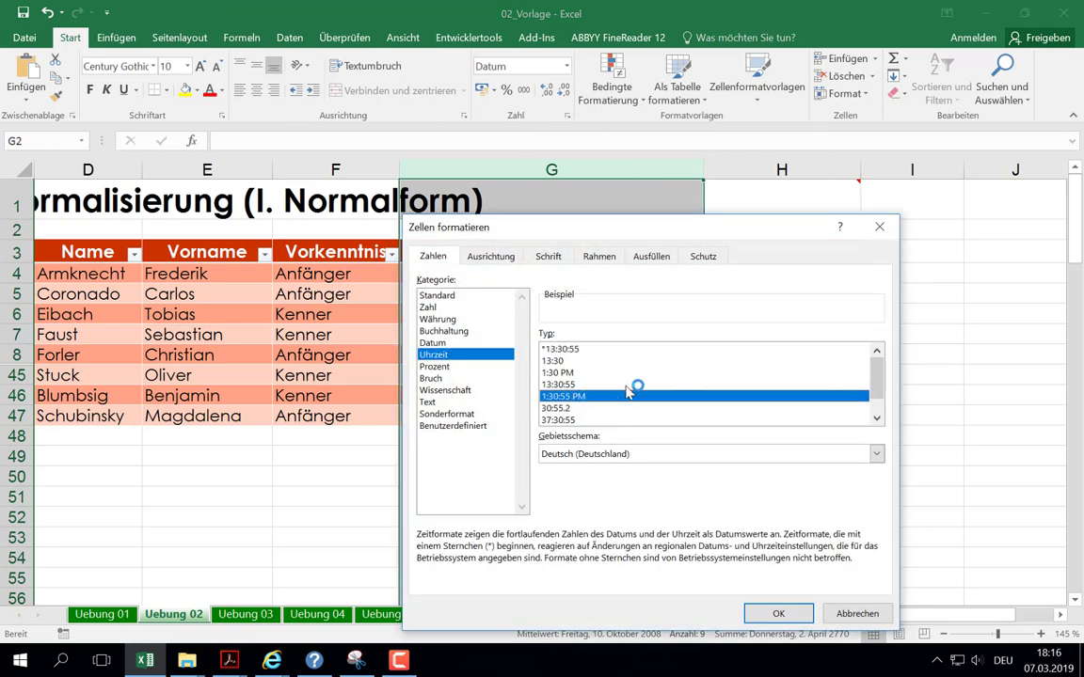
scroll(580, 396, down, 1)
click(592, 411)
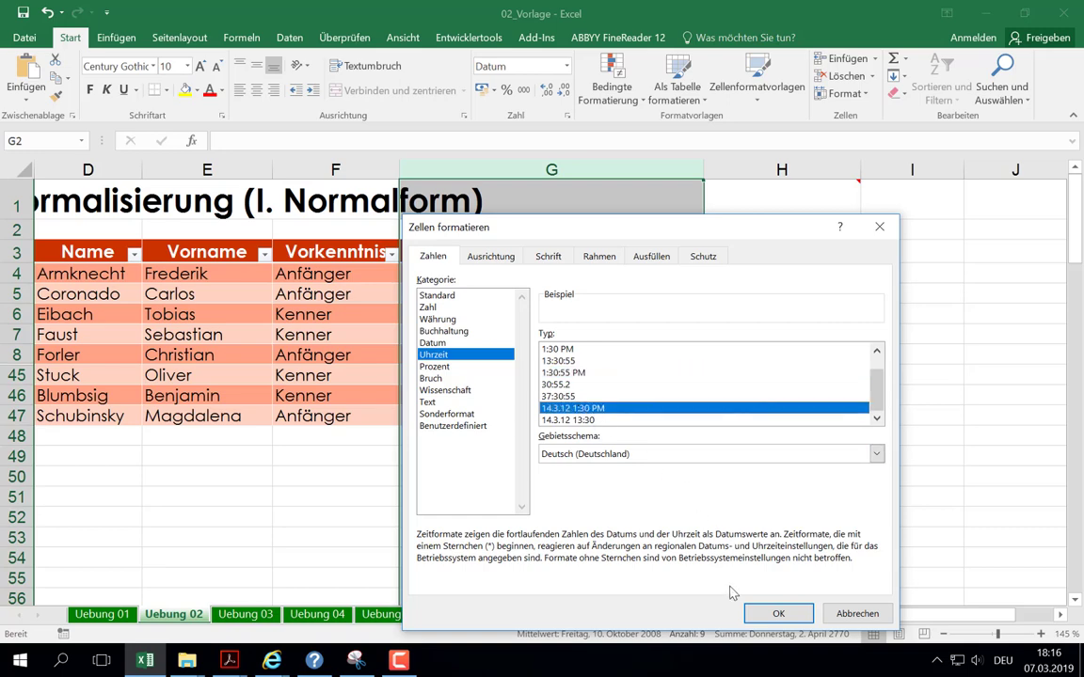
click(579, 420)
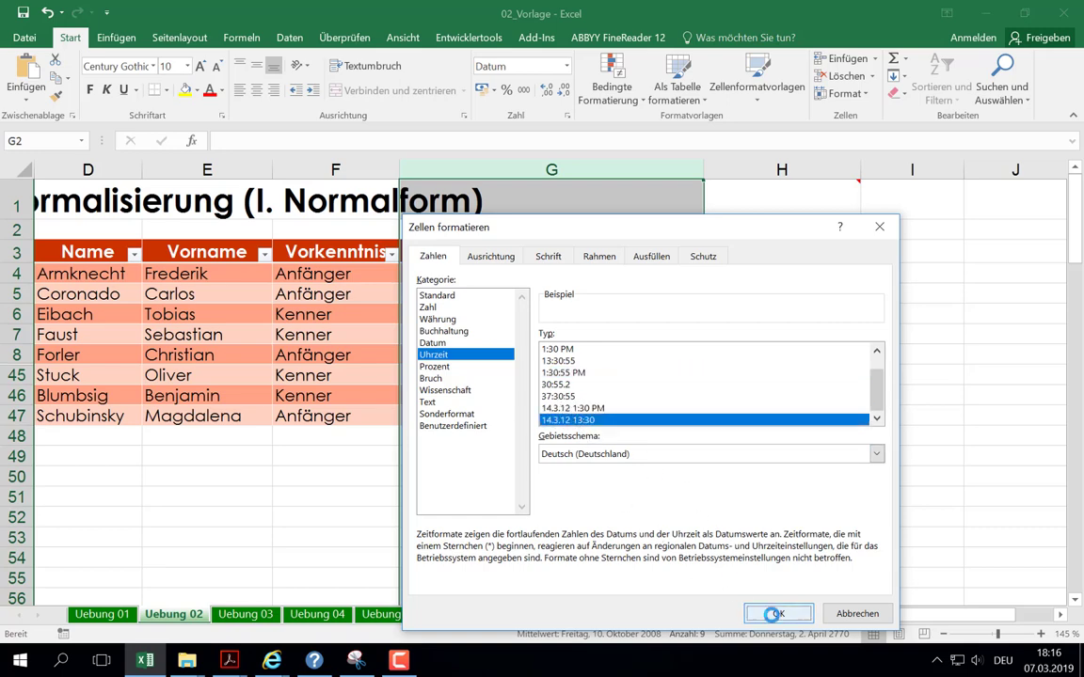
click(769, 613)
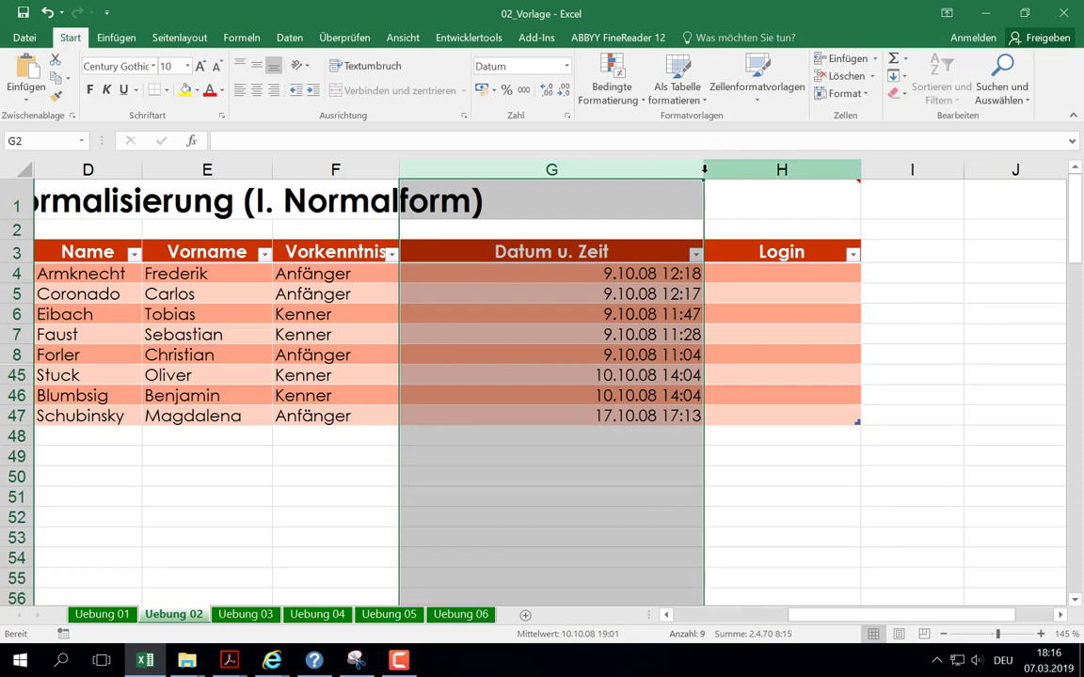
Narrow column G and delete the date values in G4:G47, leaving G4 selected
drag(703, 170, 559, 172)
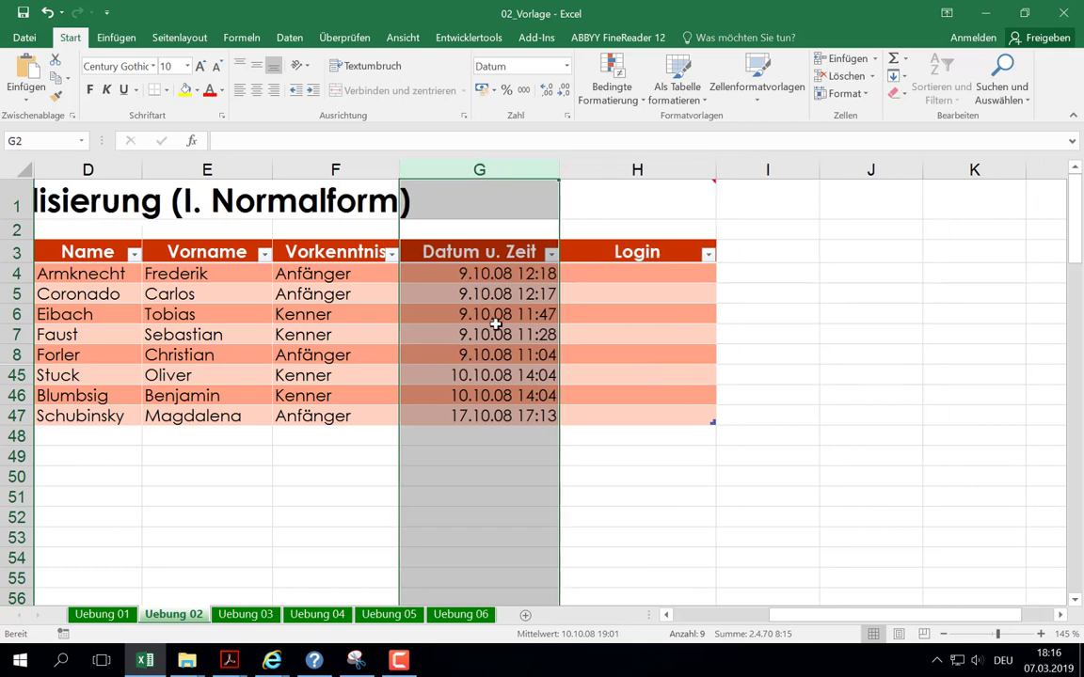
scroll(490, 292, down, 1)
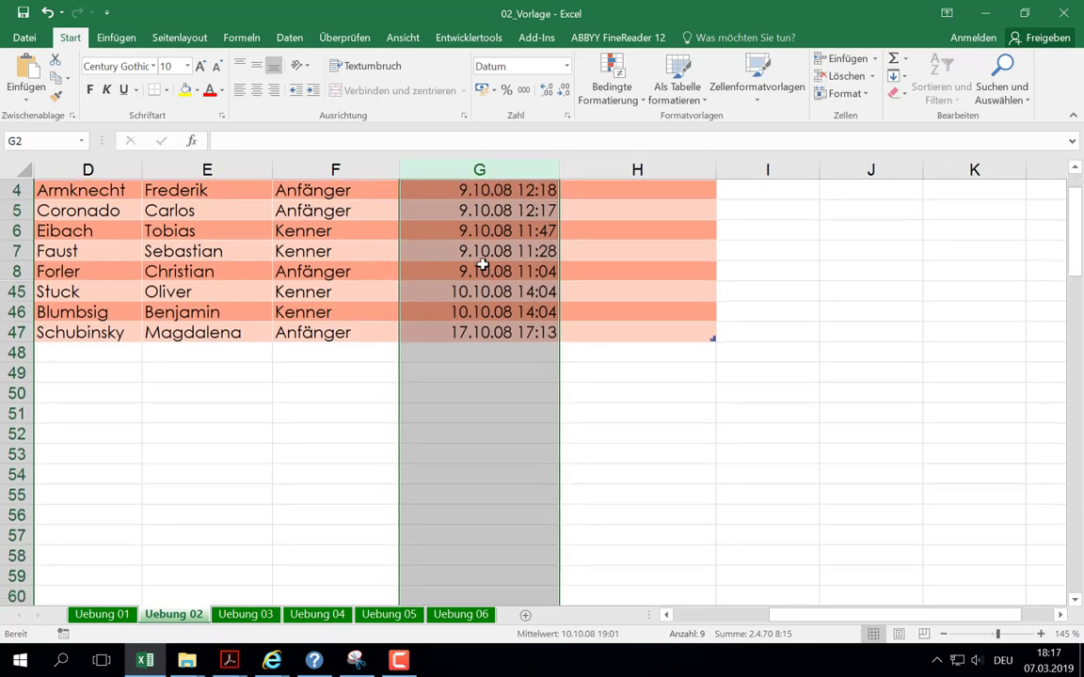
scroll(480, 269, up, 1)
drag(471, 274, 479, 414)
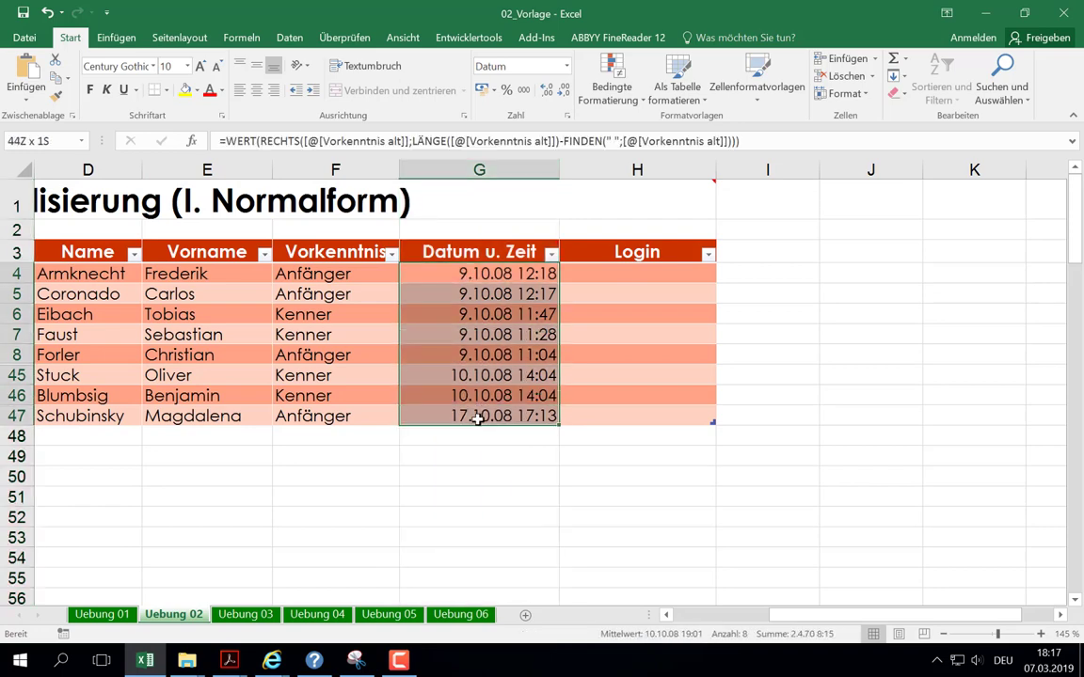
key(Delete)
click(466, 278)
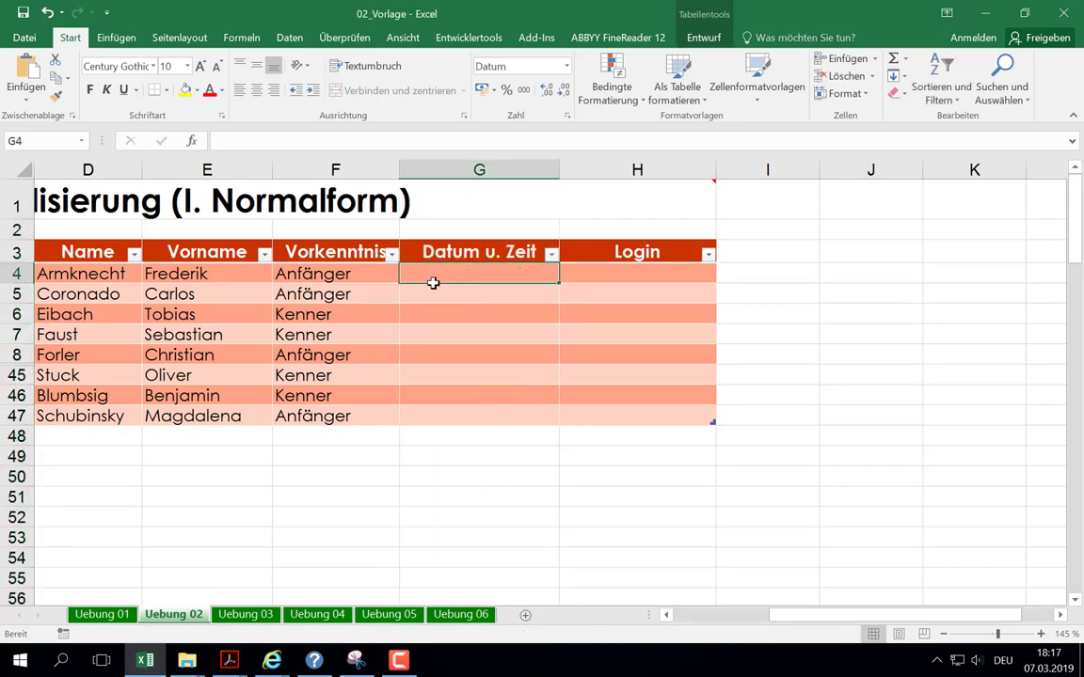
click(242, 39)
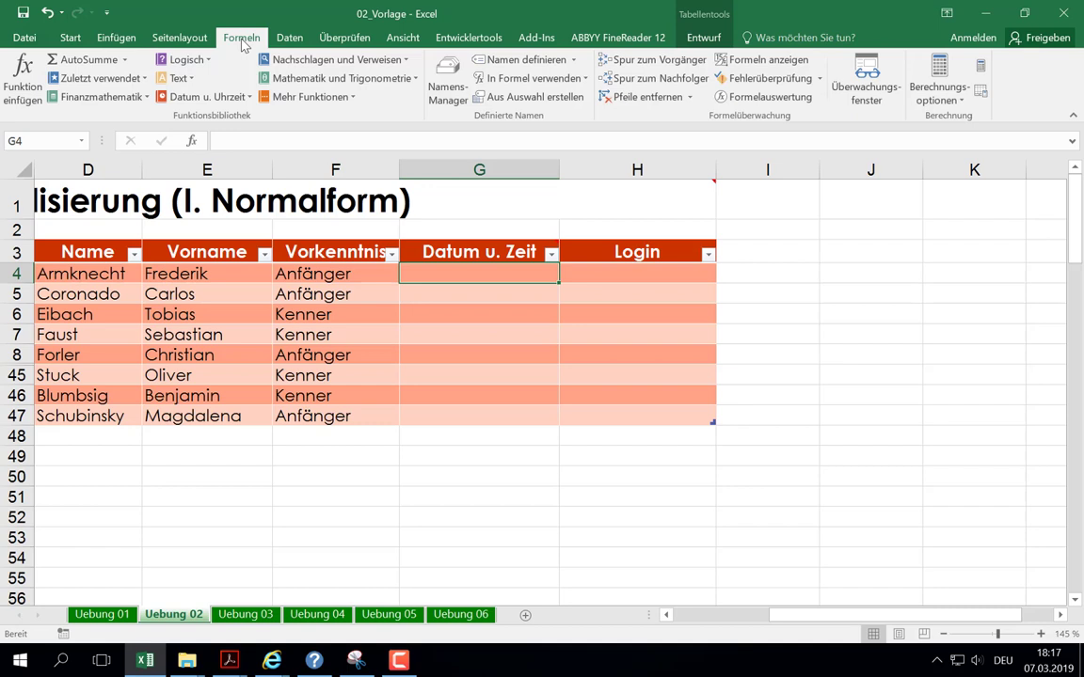
Insert a WERT function in G4 with a nested RECHTS function
click(178, 78)
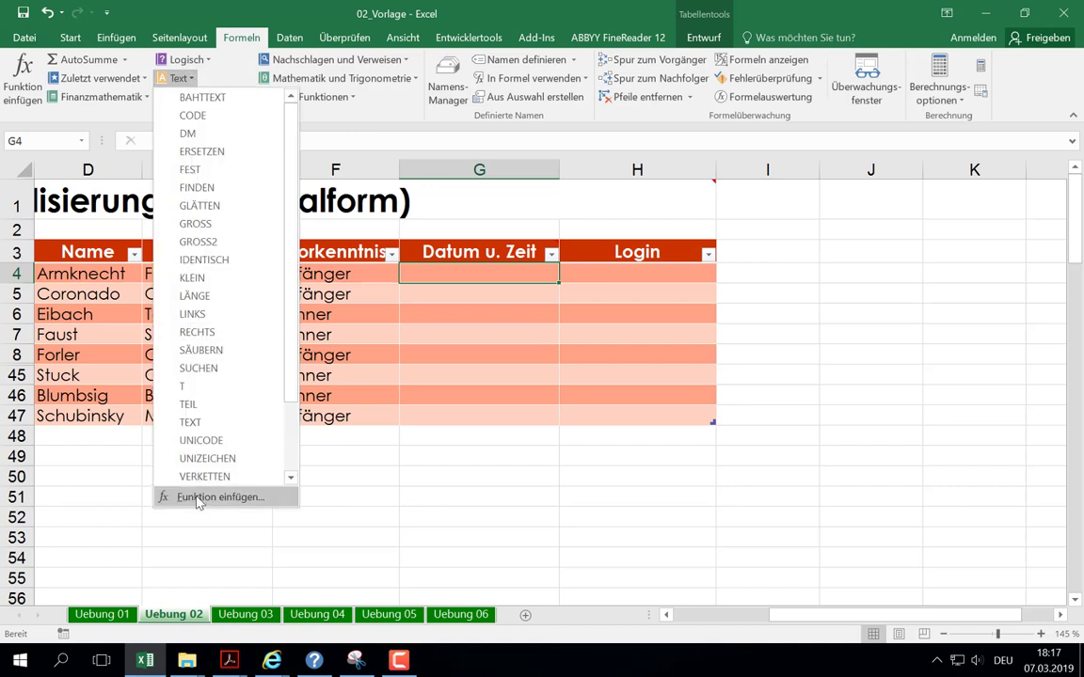
scroll(209, 423, down, 2)
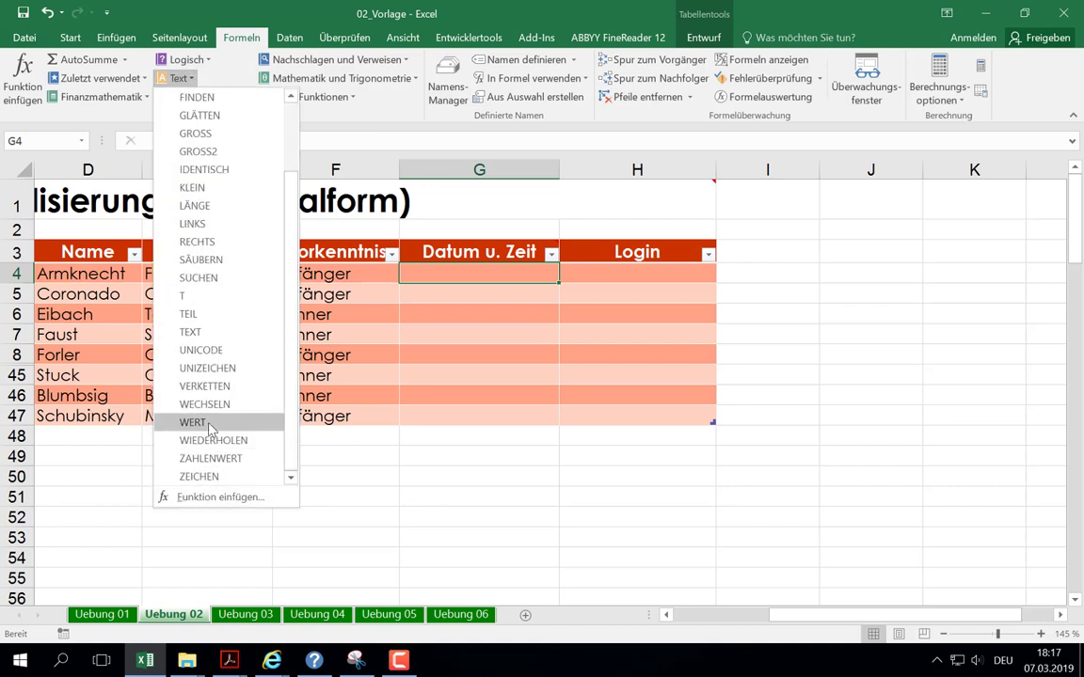
click(193, 423)
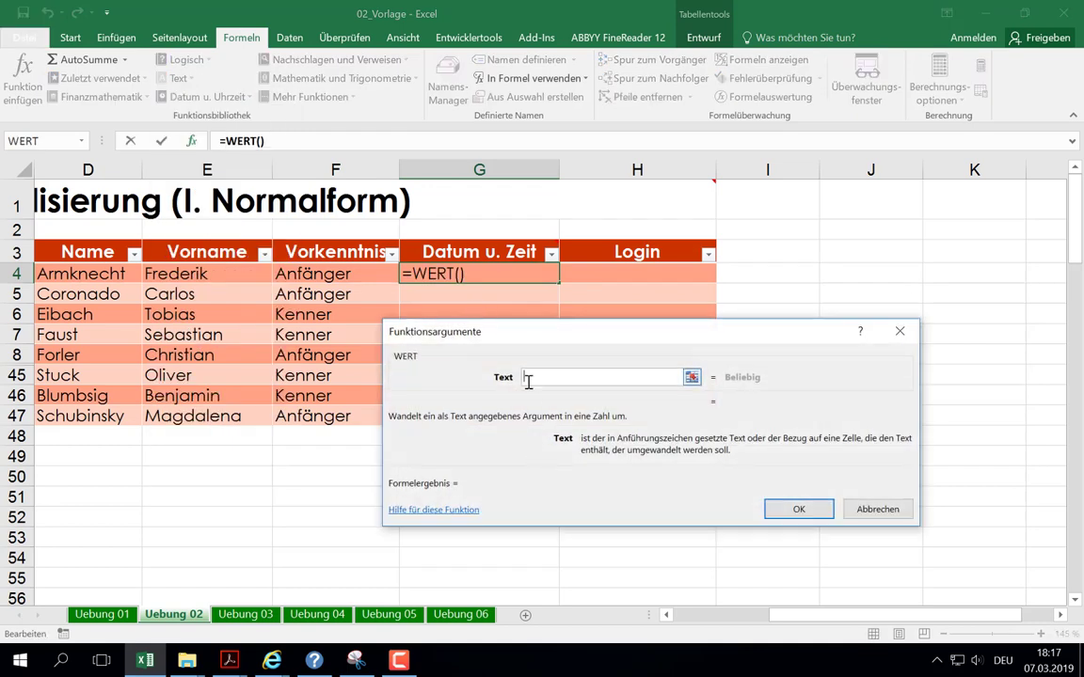
click(81, 141)
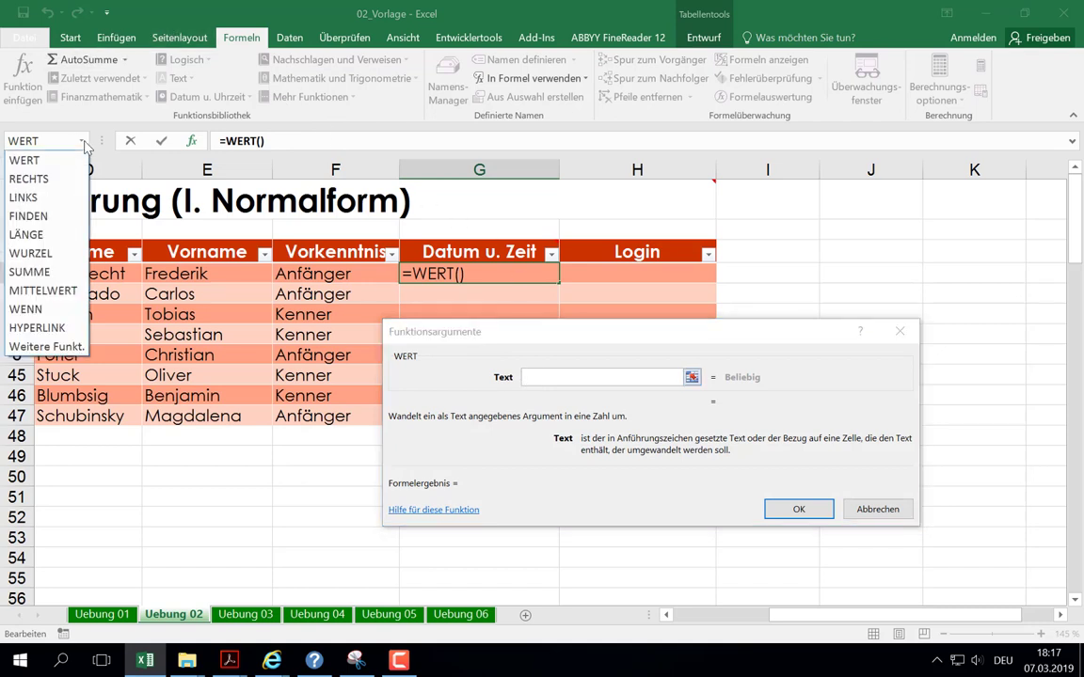
click(33, 178)
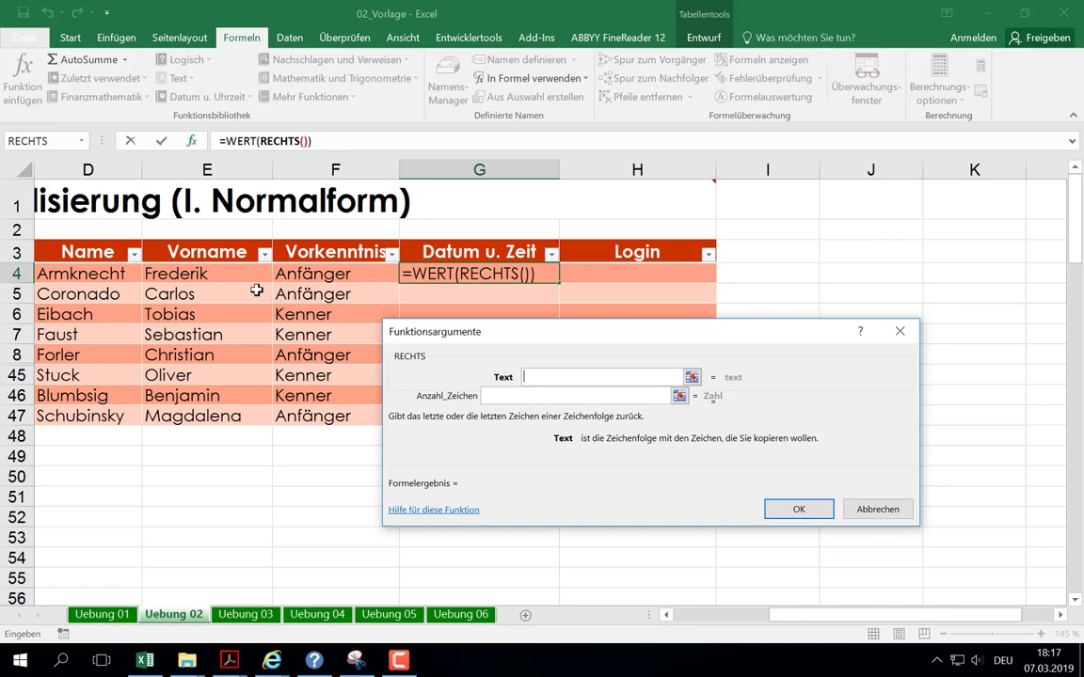
Set RECHTS's text to the Vorkenntnis alt cell and its character count to länge()-finden()
scroll(317, 288, left, 3)
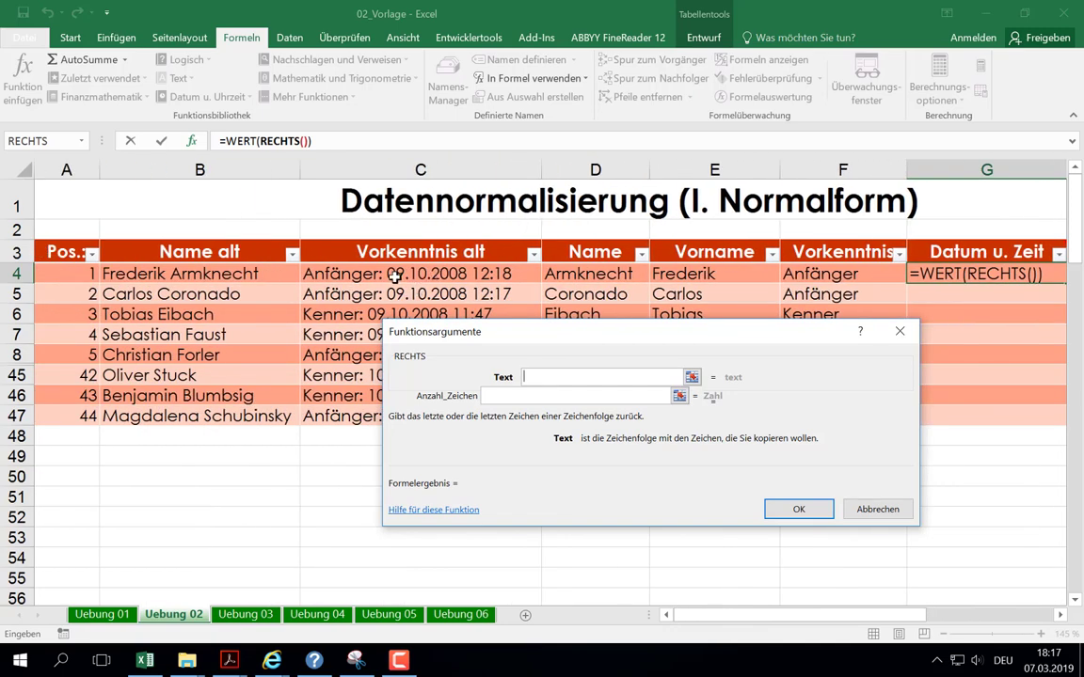
click(423, 274)
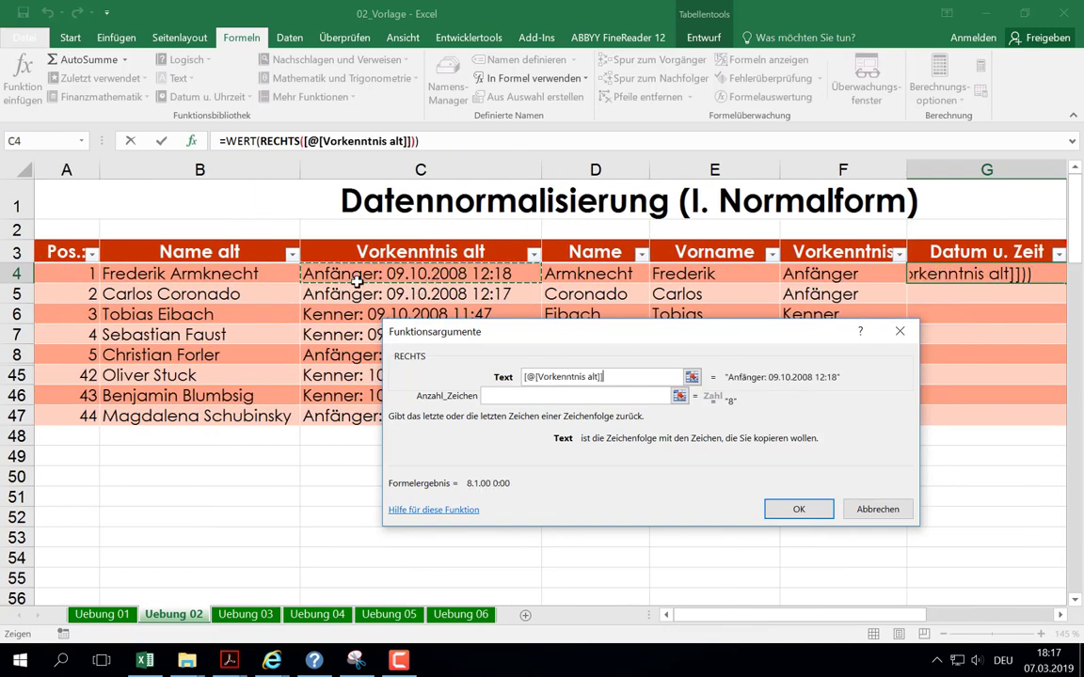
click(501, 396)
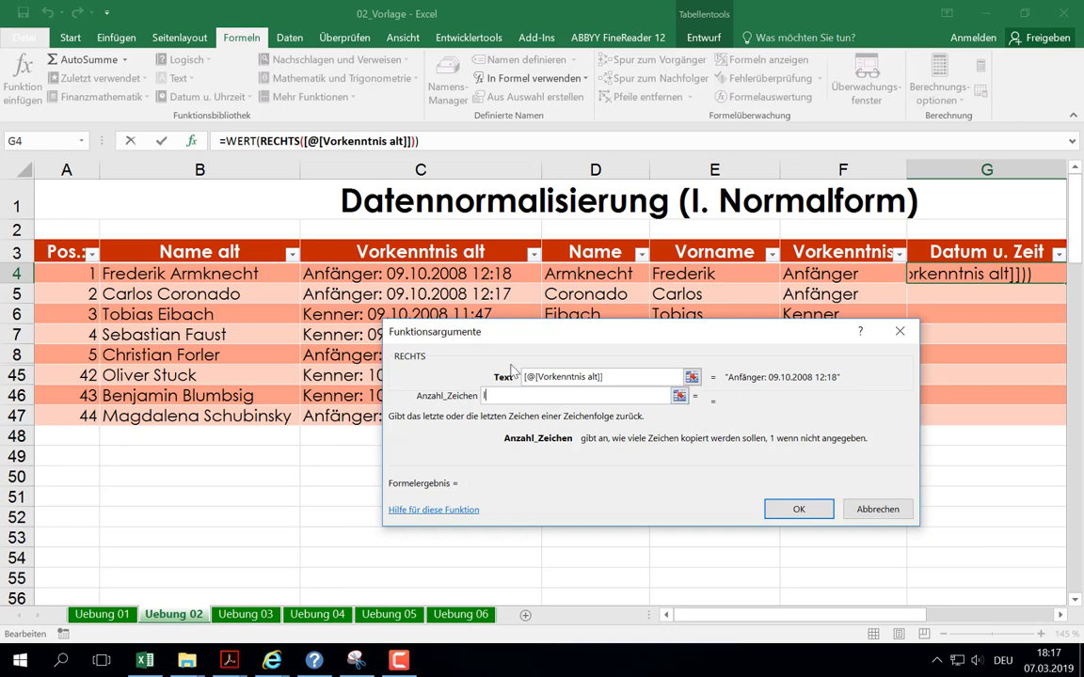
text(länge())
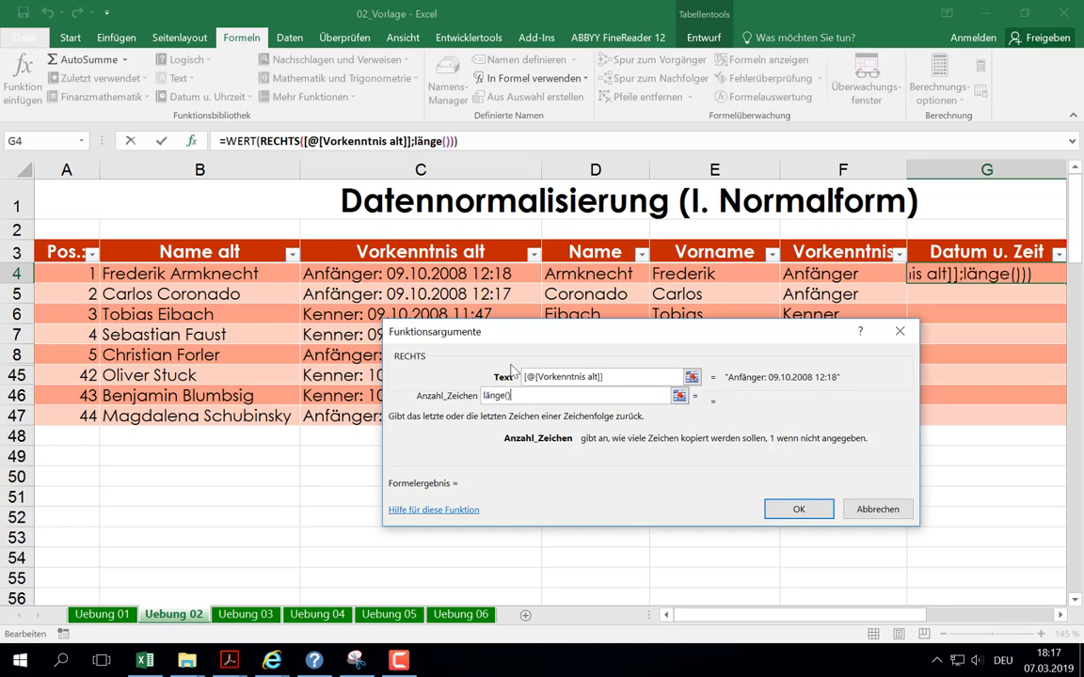
text(-finden)
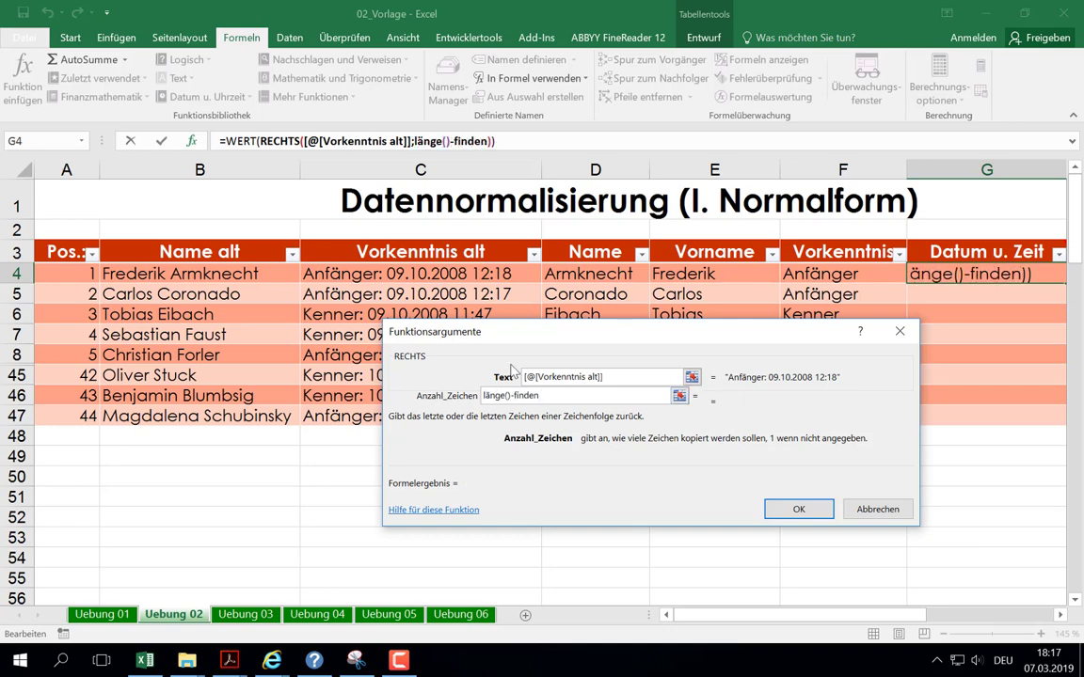
text(())
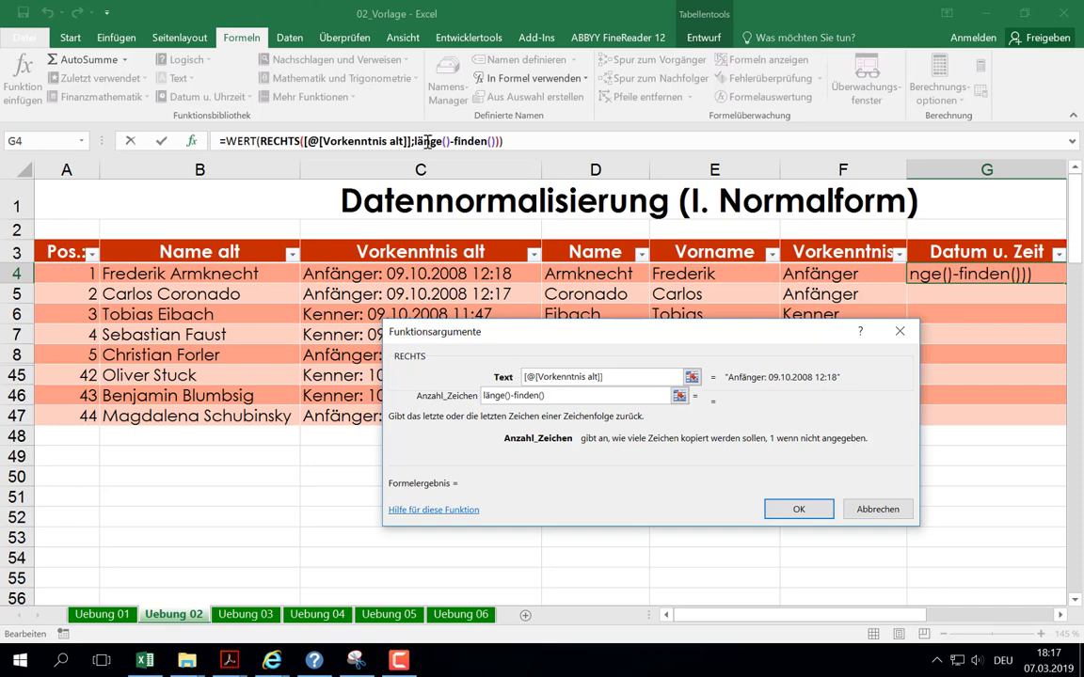
click(428, 141)
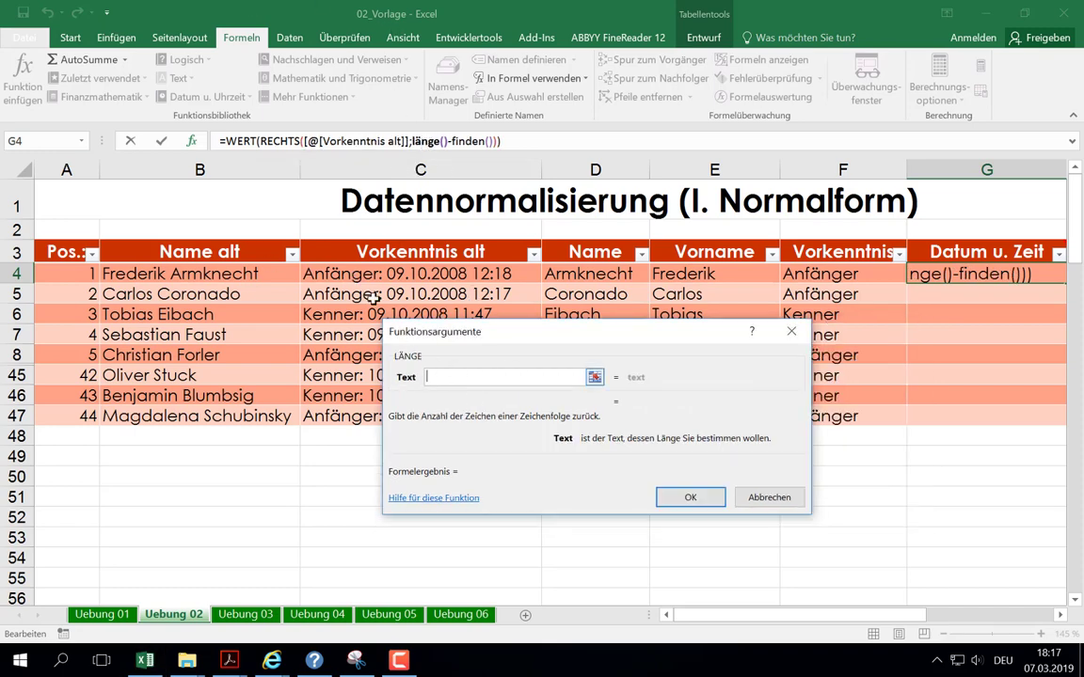
Fill LÄNGE and FINDEN with the Vorkenntnis alt cell, using a space as search text, and confirm
click(334, 270)
click(581, 141)
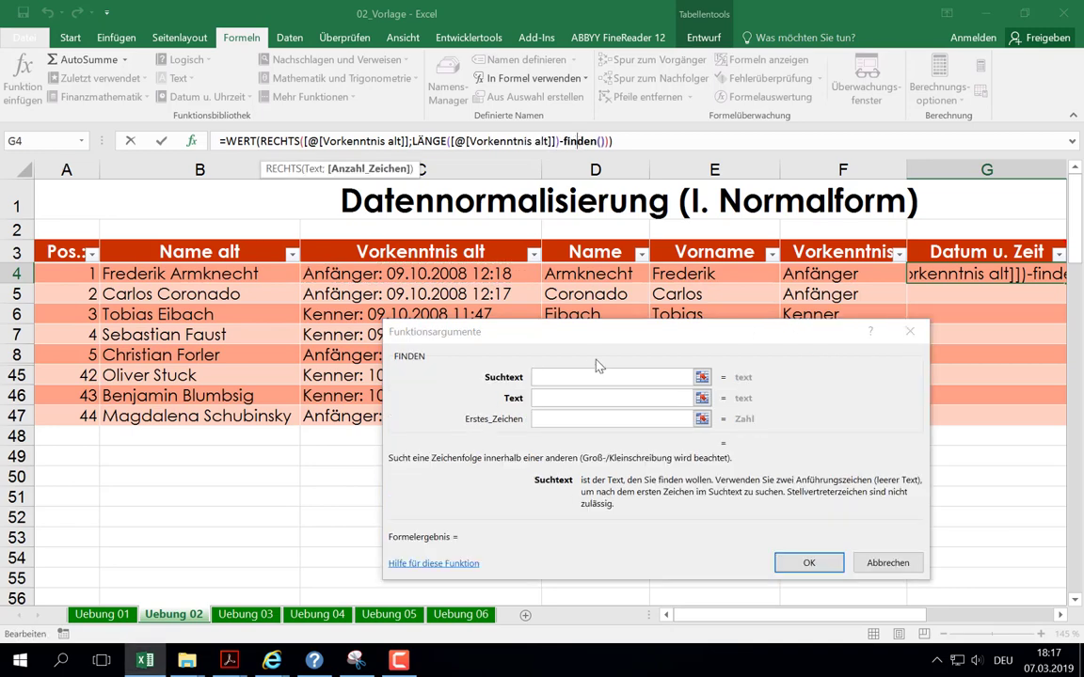
click(559, 377)
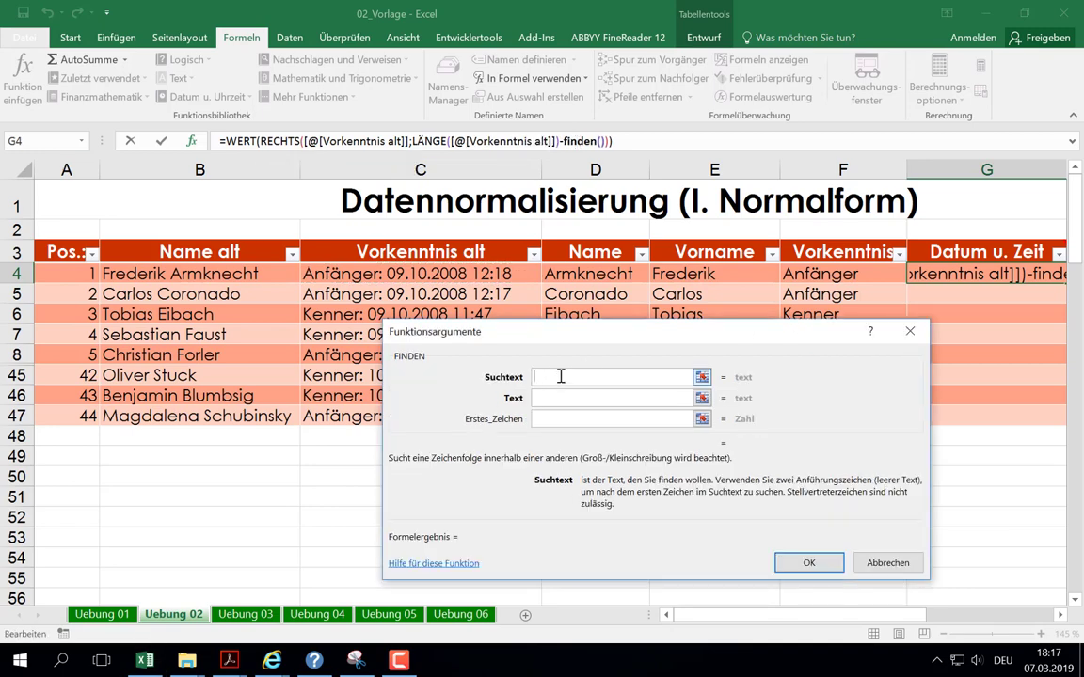
click(550, 396)
click(376, 282)
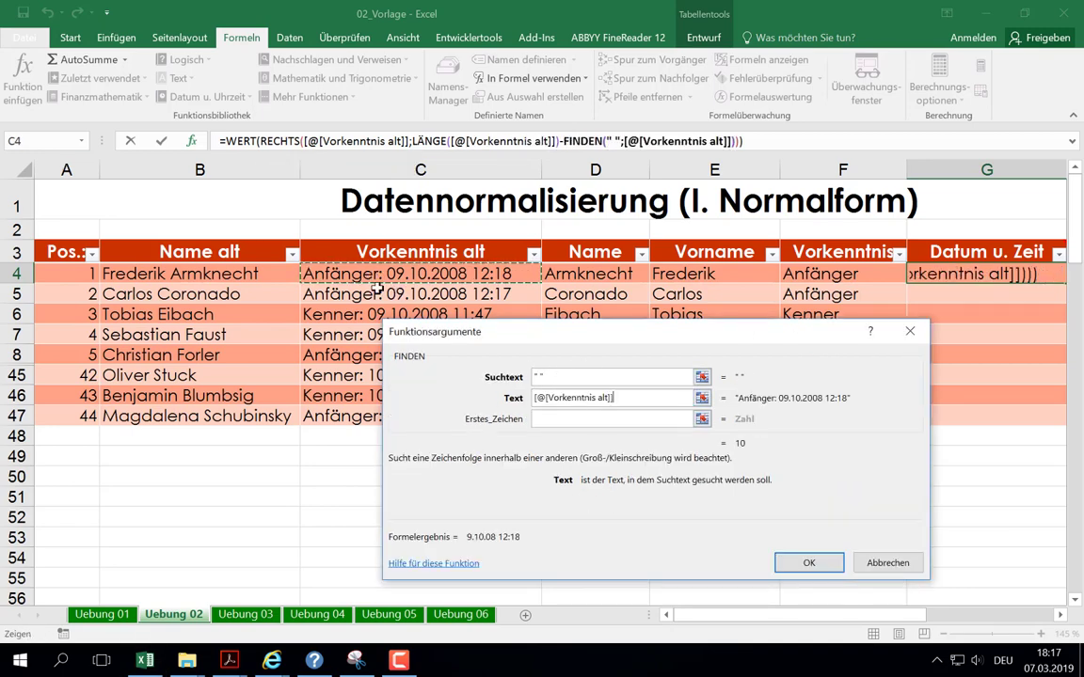
click(280, 141)
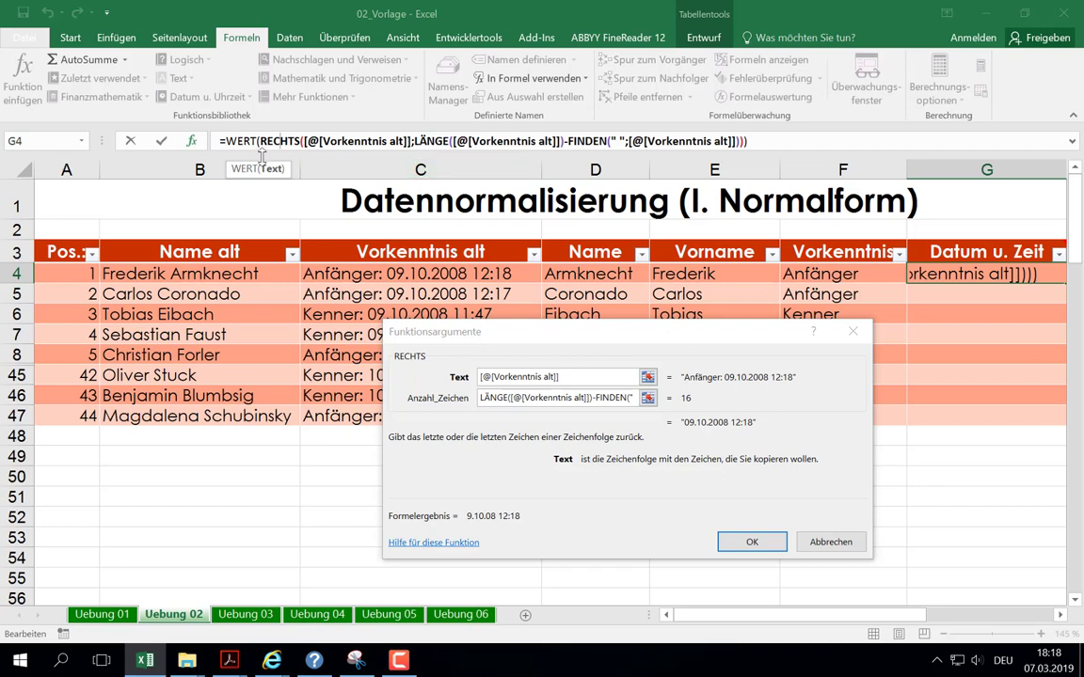
click(224, 142)
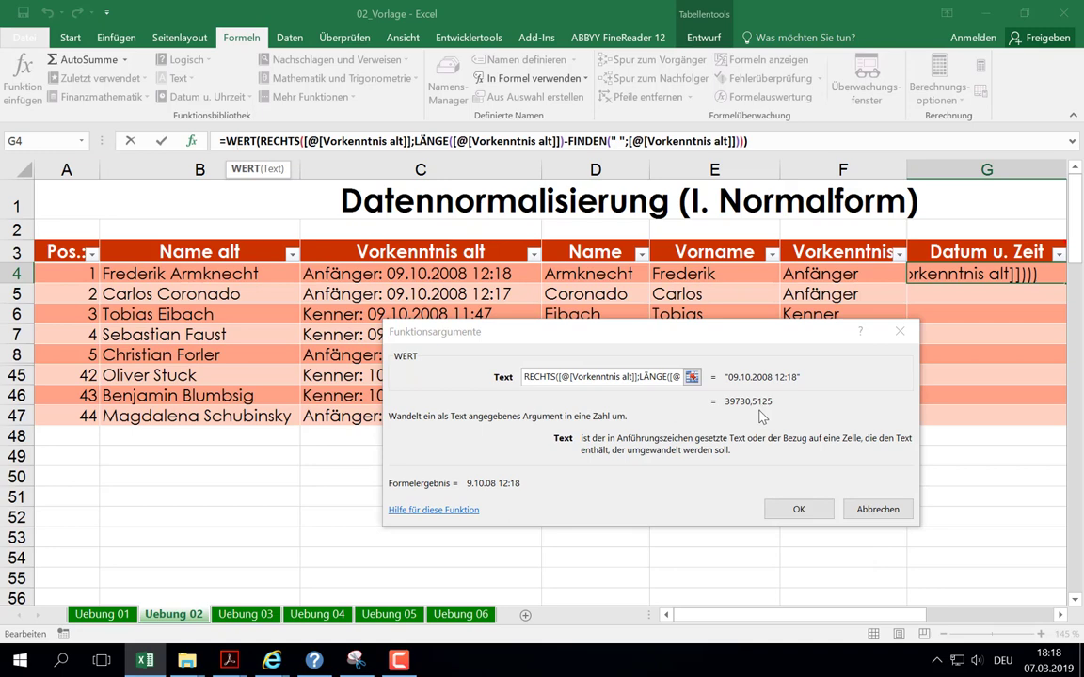
click(798, 509)
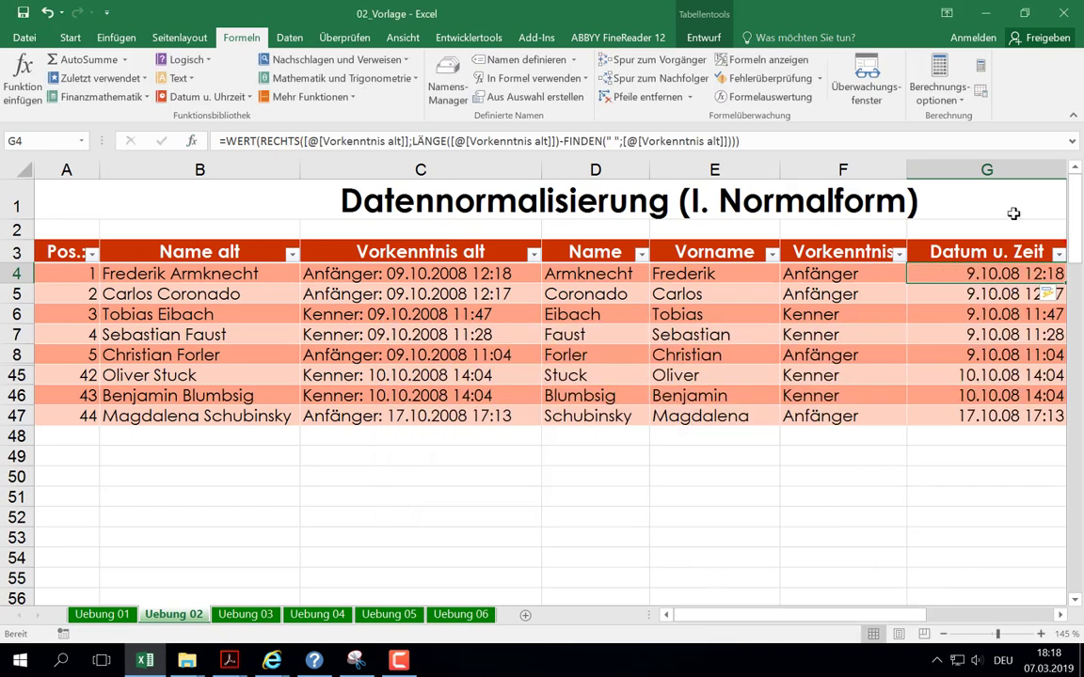
Narrow column G and place the sample Login picture below the table
drag(786, 615, 852, 614)
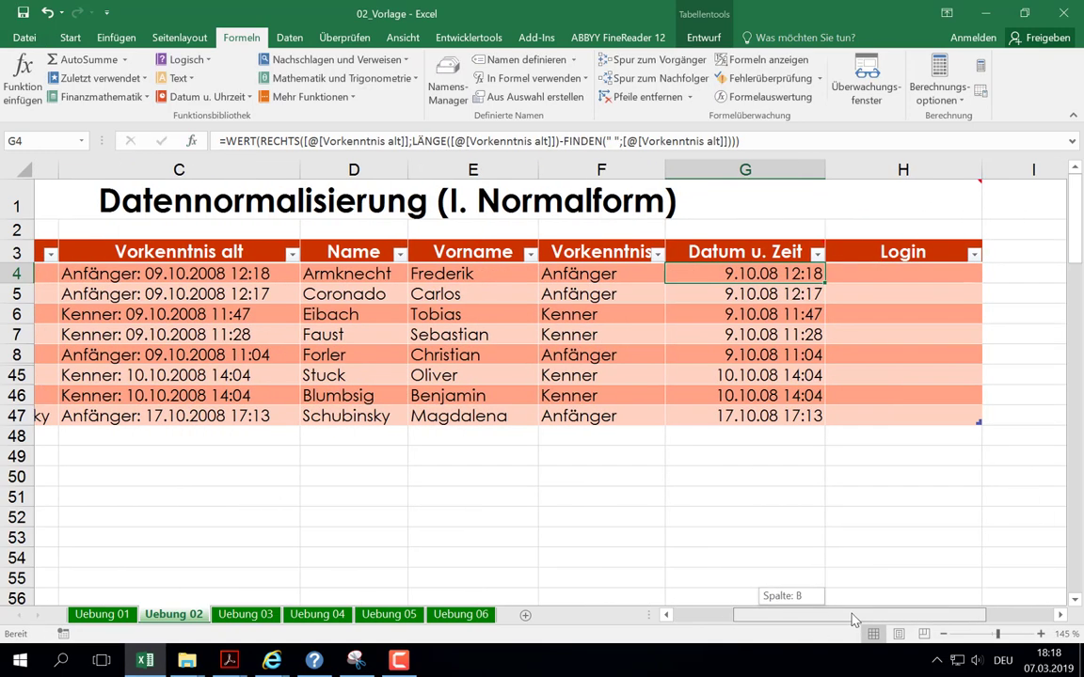
drag(801, 171, 758, 173)
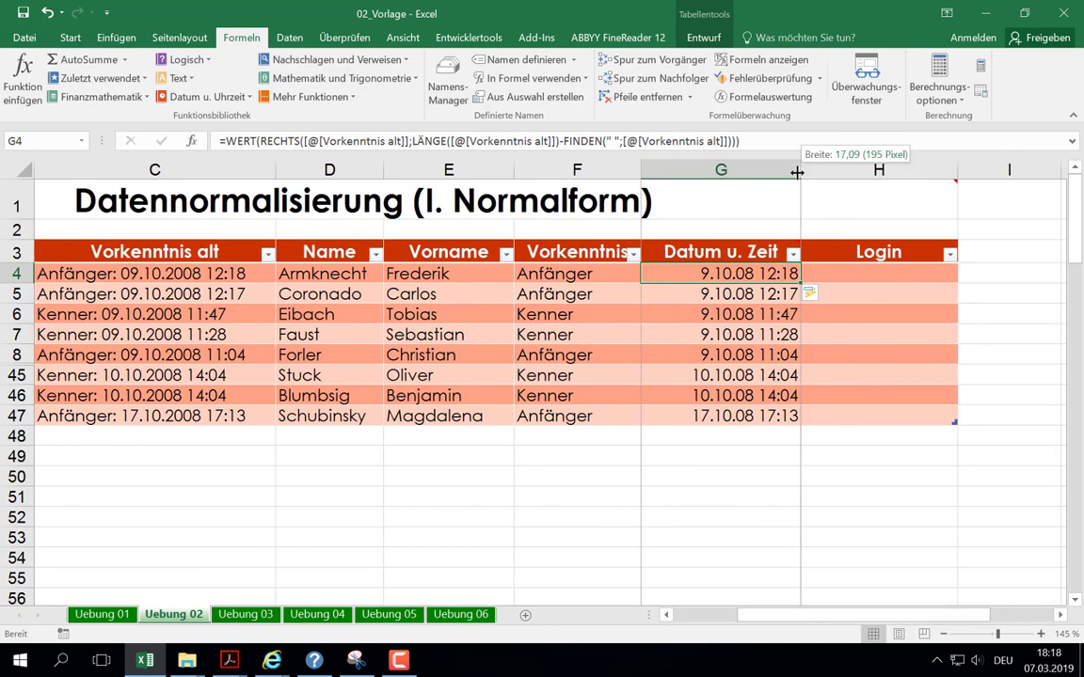
click(815, 273)
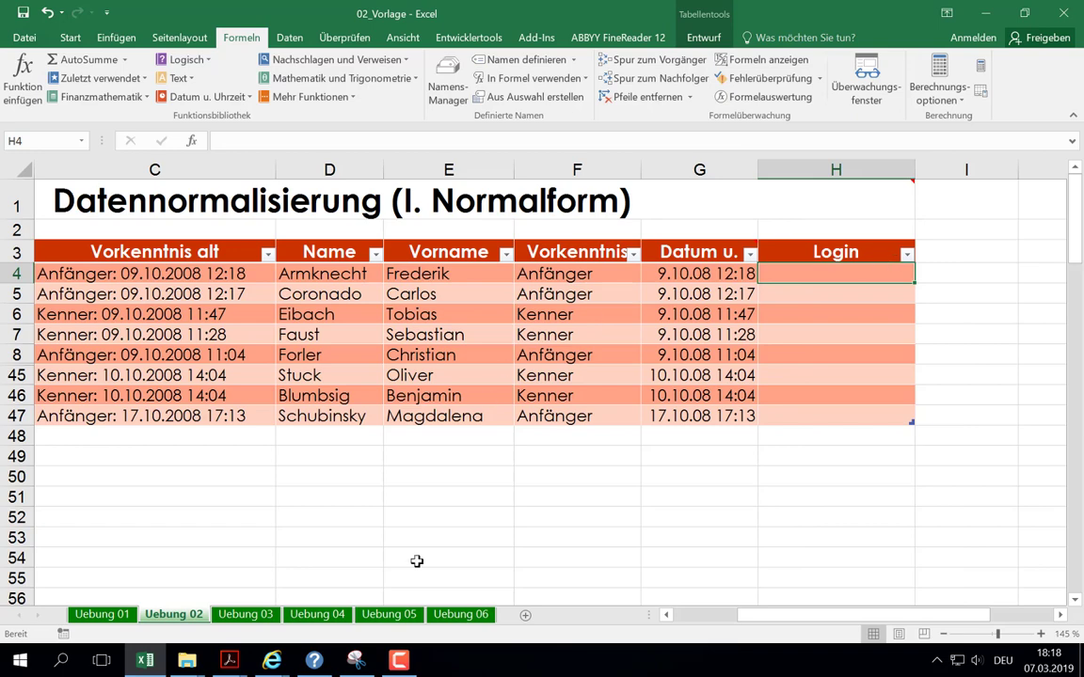
click(402, 664)
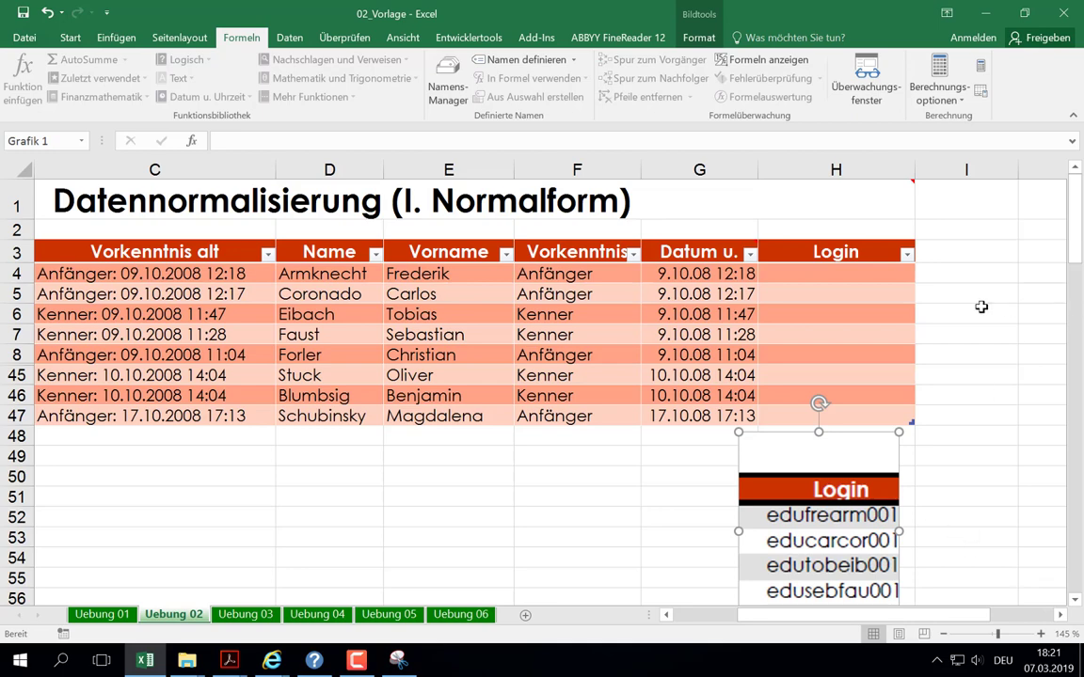
click(841, 273)
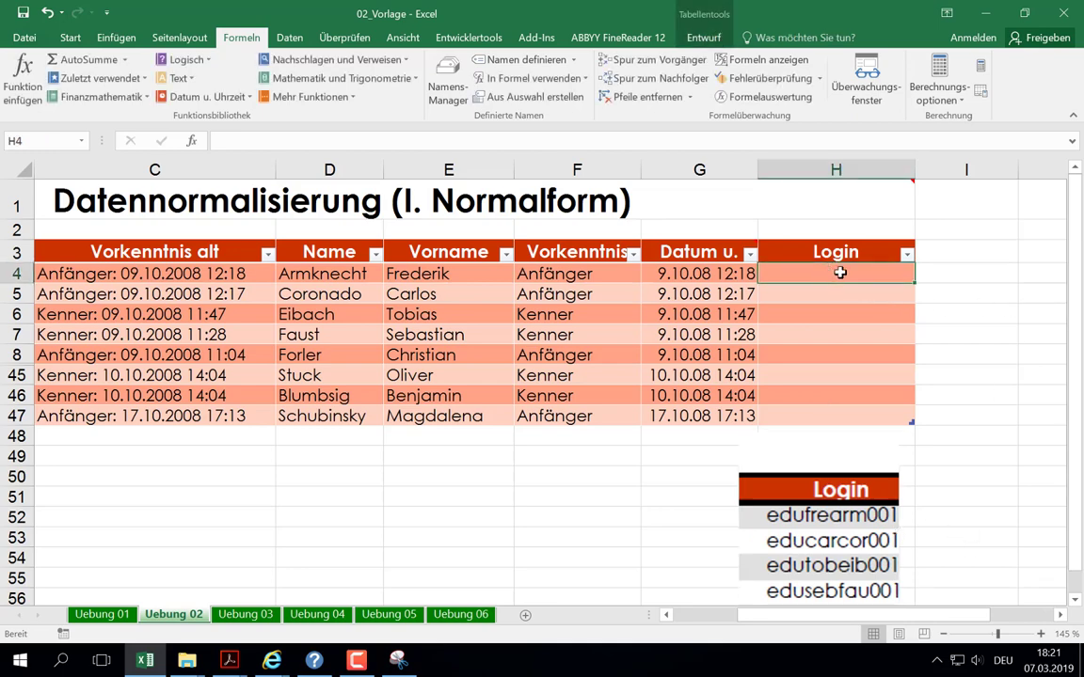
click(188, 79)
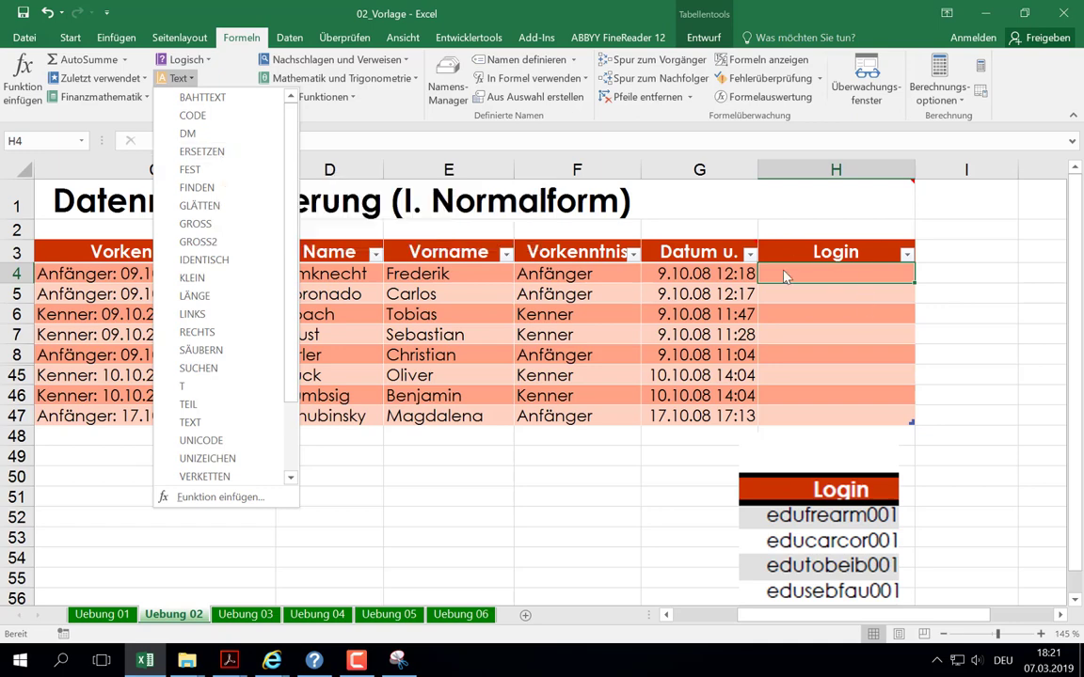
click(827, 271)
mouse_move(812, 204)
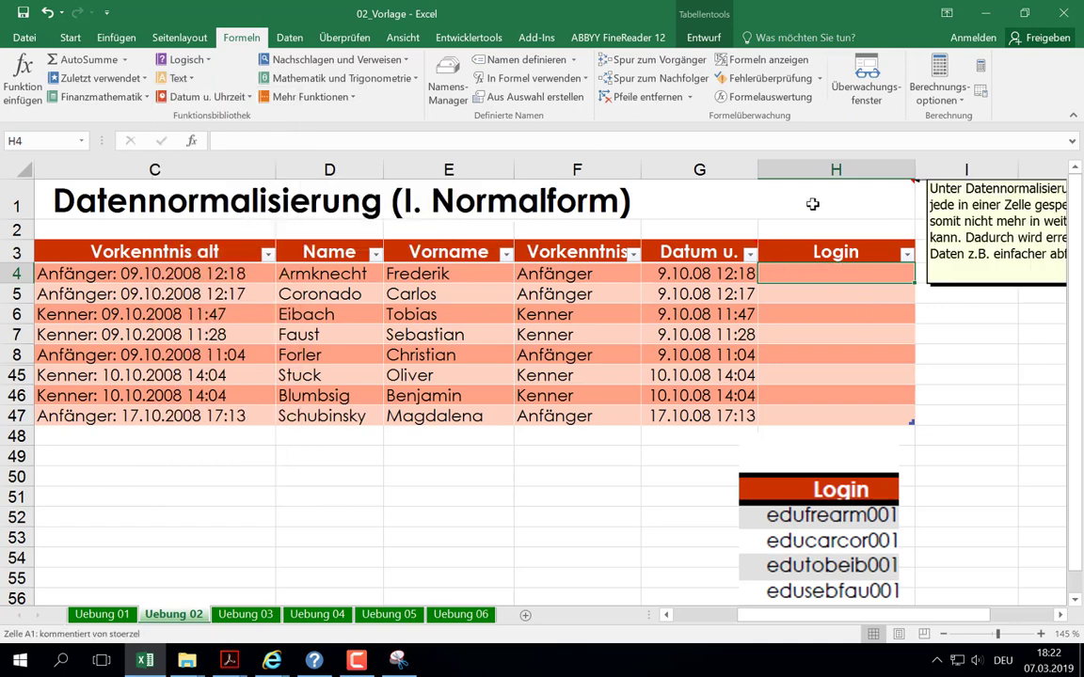
text(=)
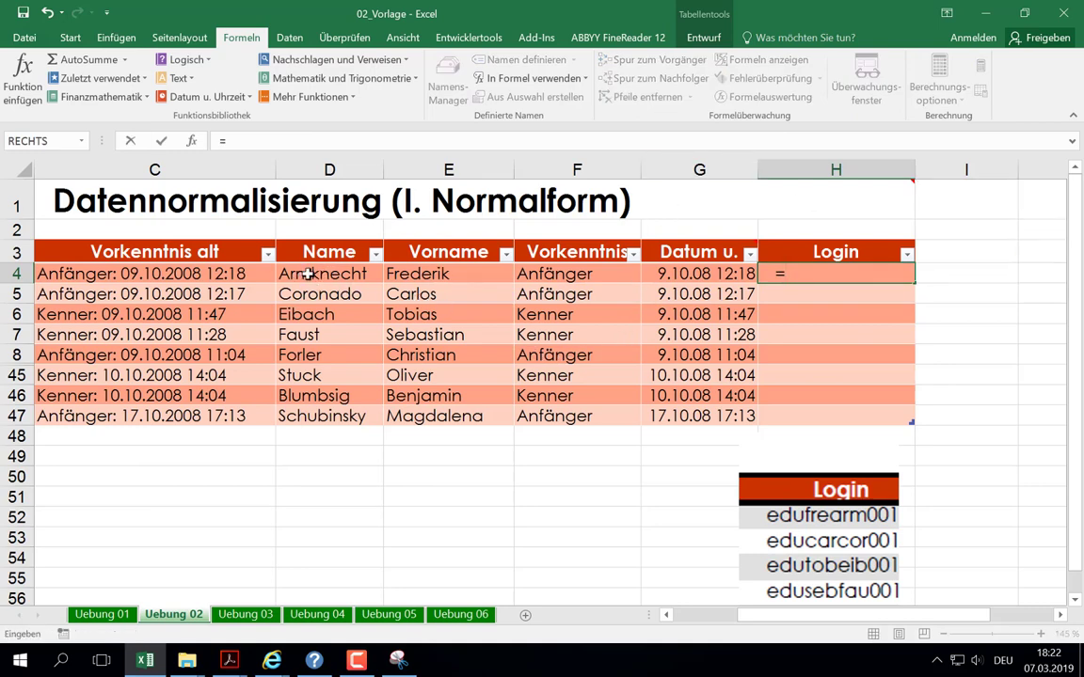
click(310, 273)
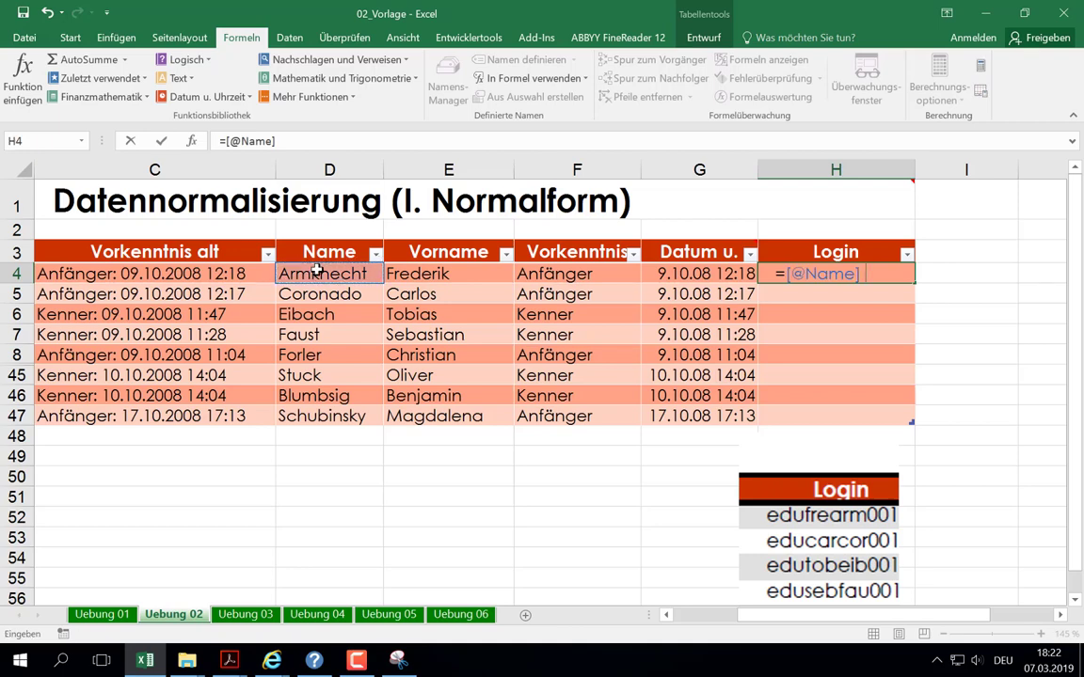
text(&)
text(" "§)
key(BackSpace)
text(&)
click(400, 273)
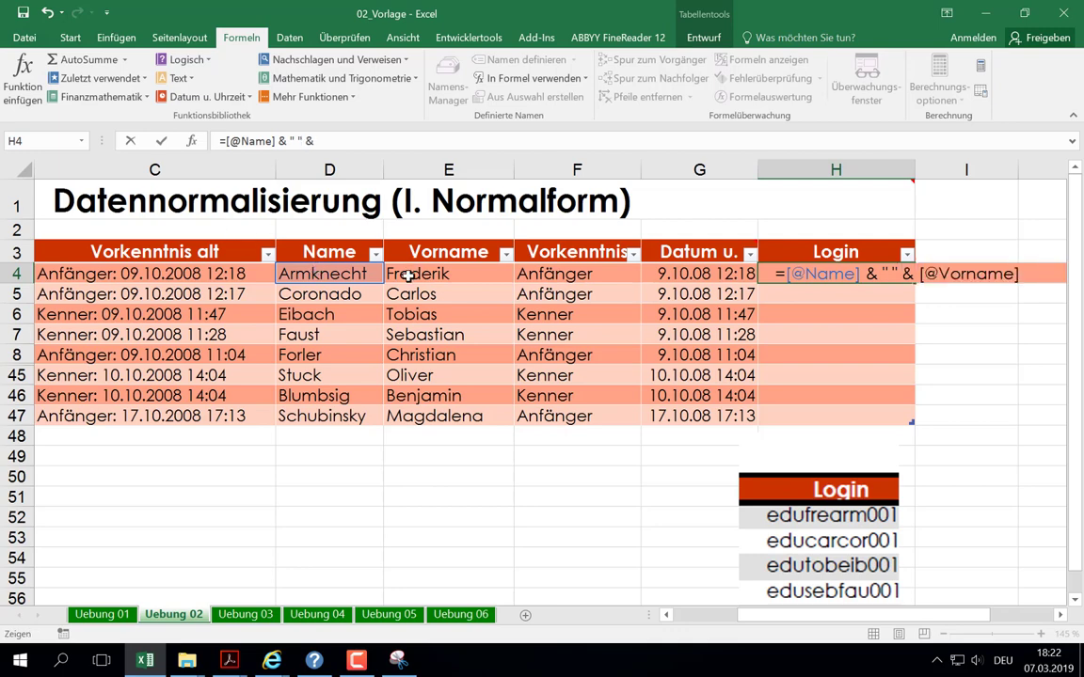
key(Return)
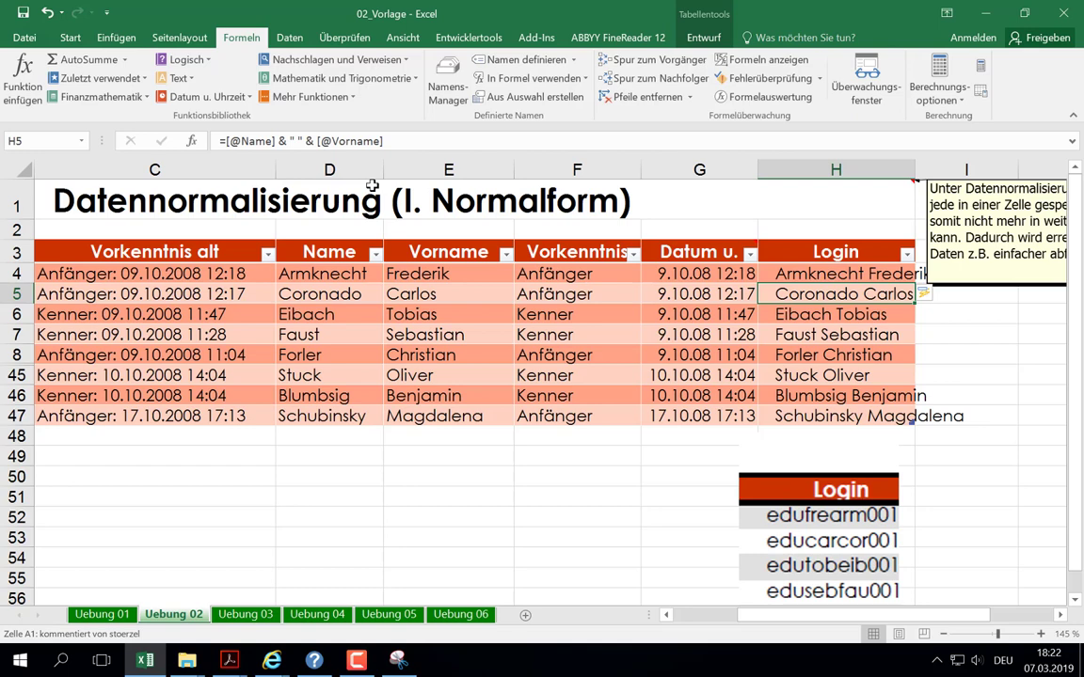
click(786, 273)
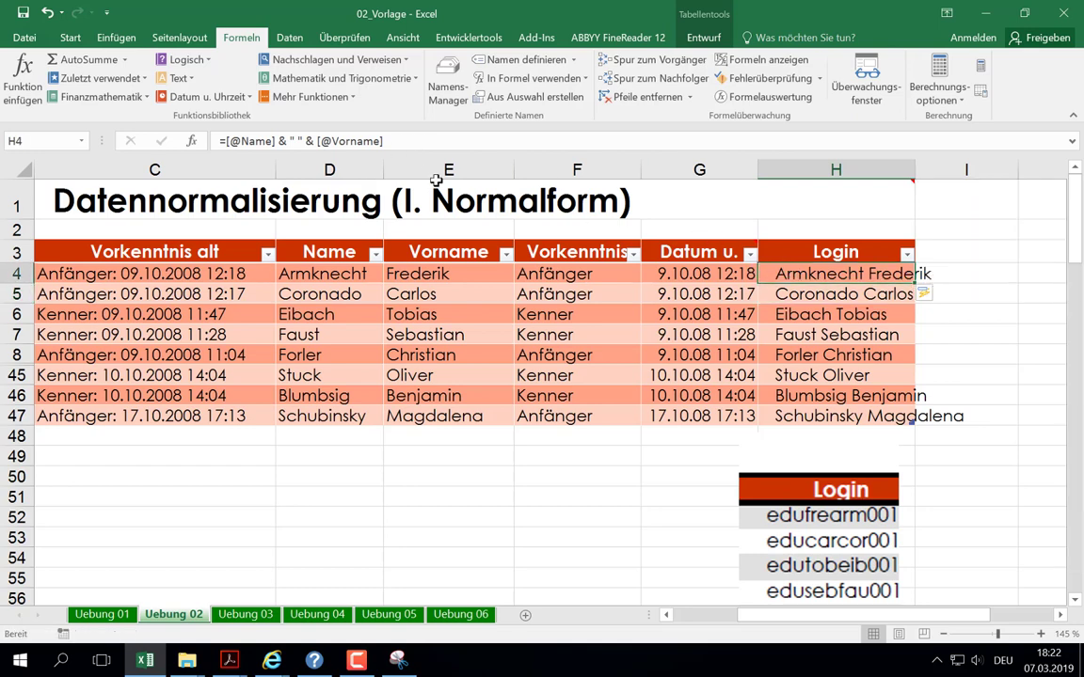
click(281, 141)
text(+)
key(Delete)
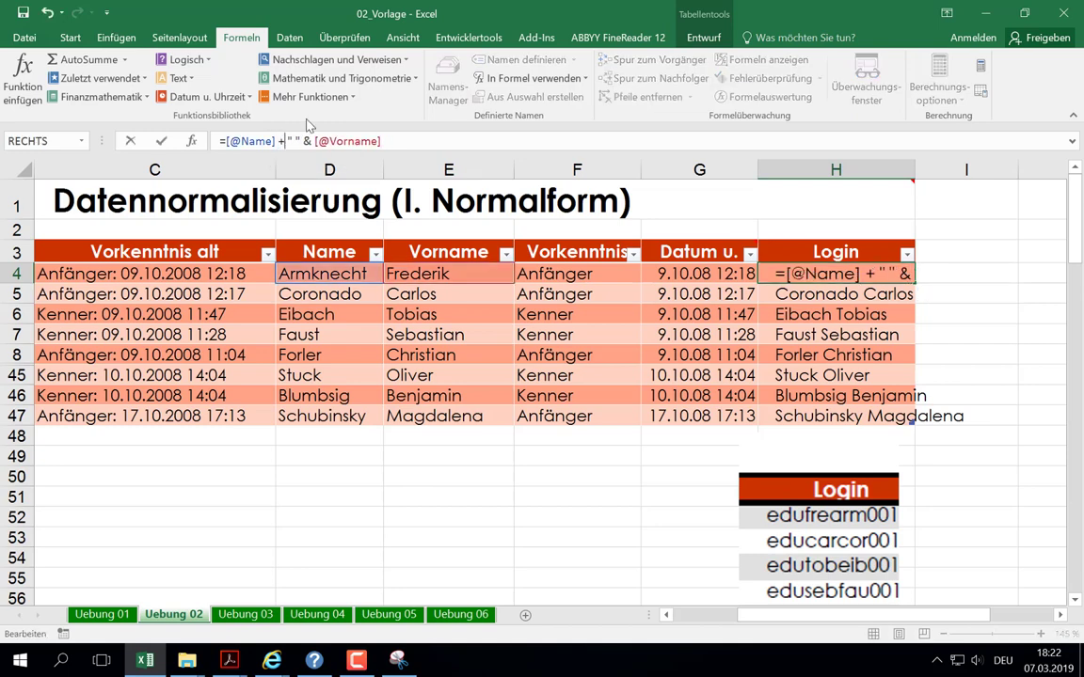
key(Right)
key(Right)
key(Right)
text(+)
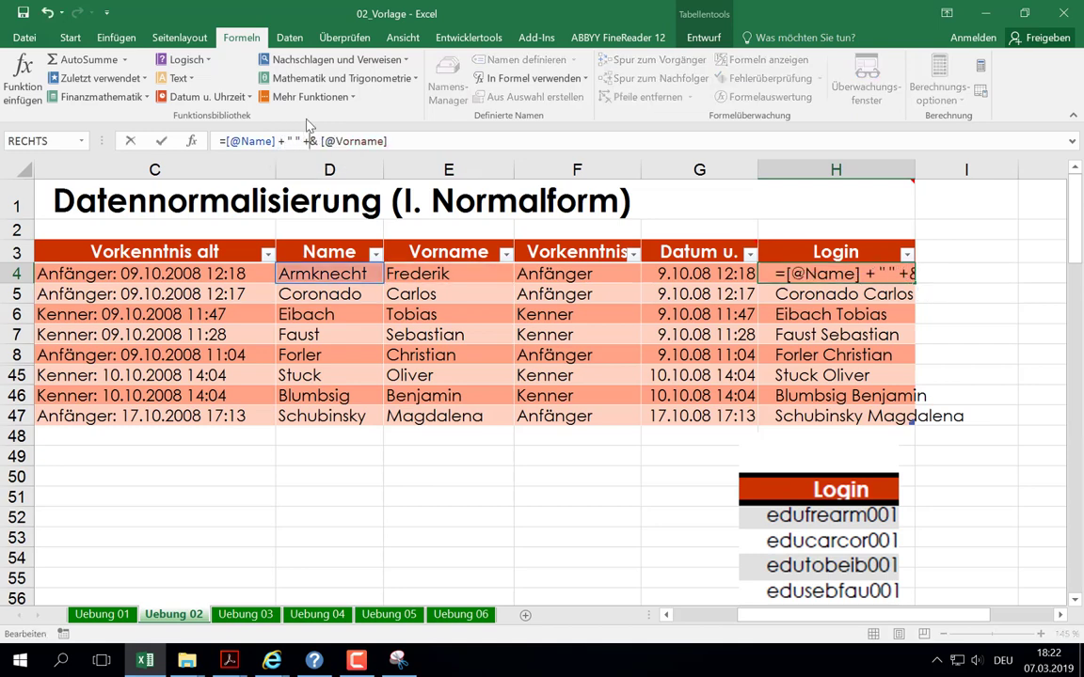
key(Delete)
key(Delete)
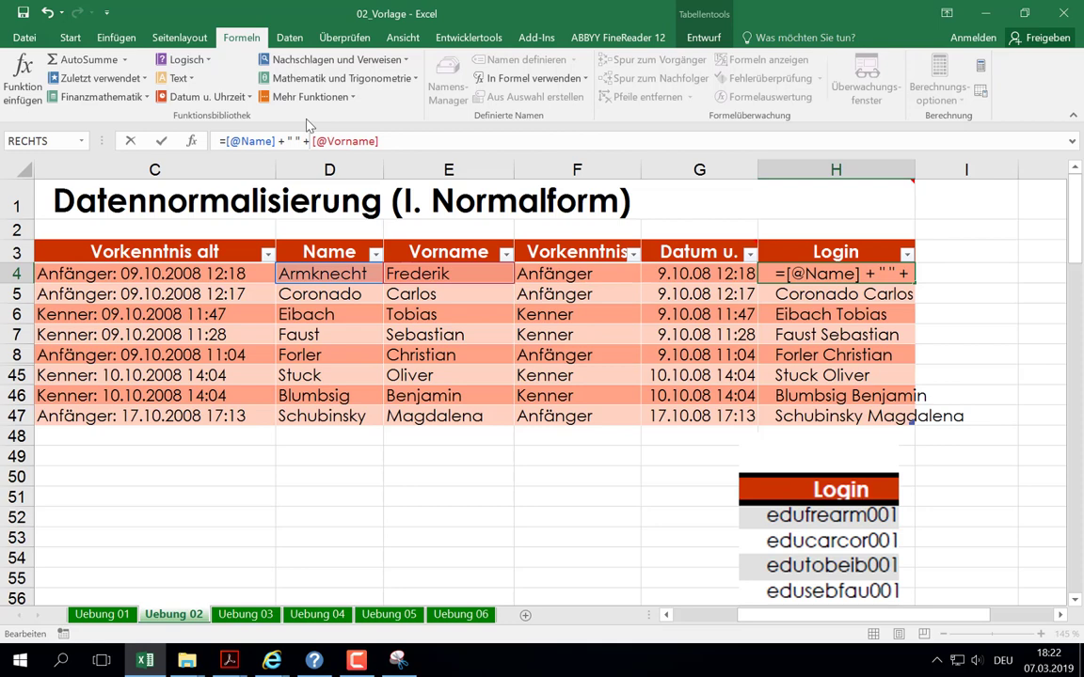
key(Return)
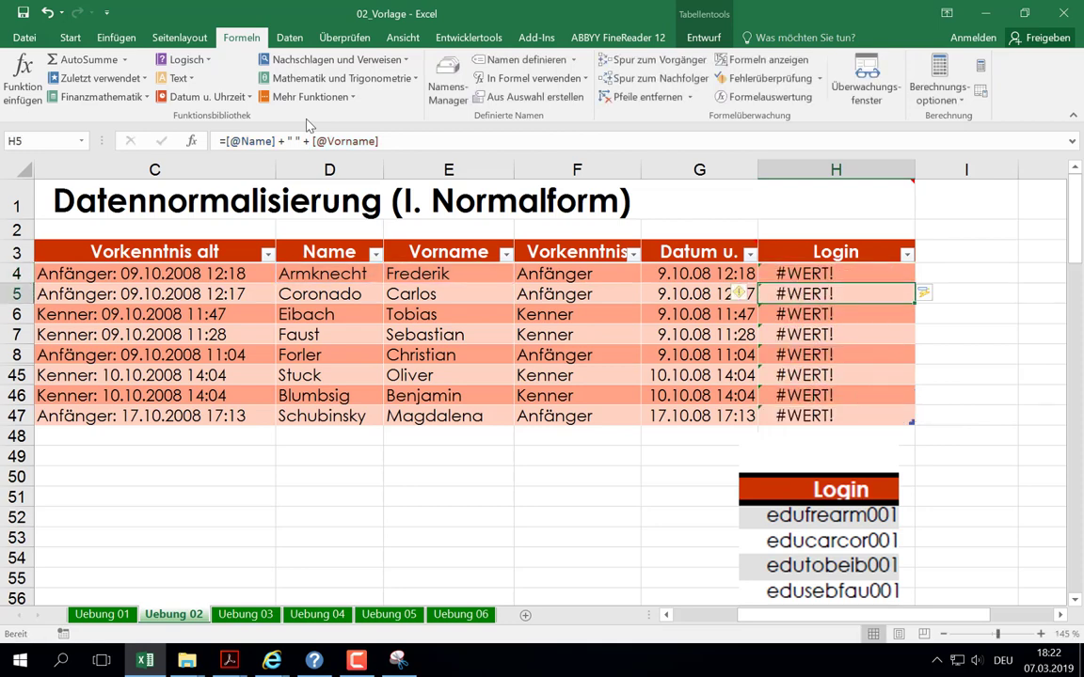
click(787, 273)
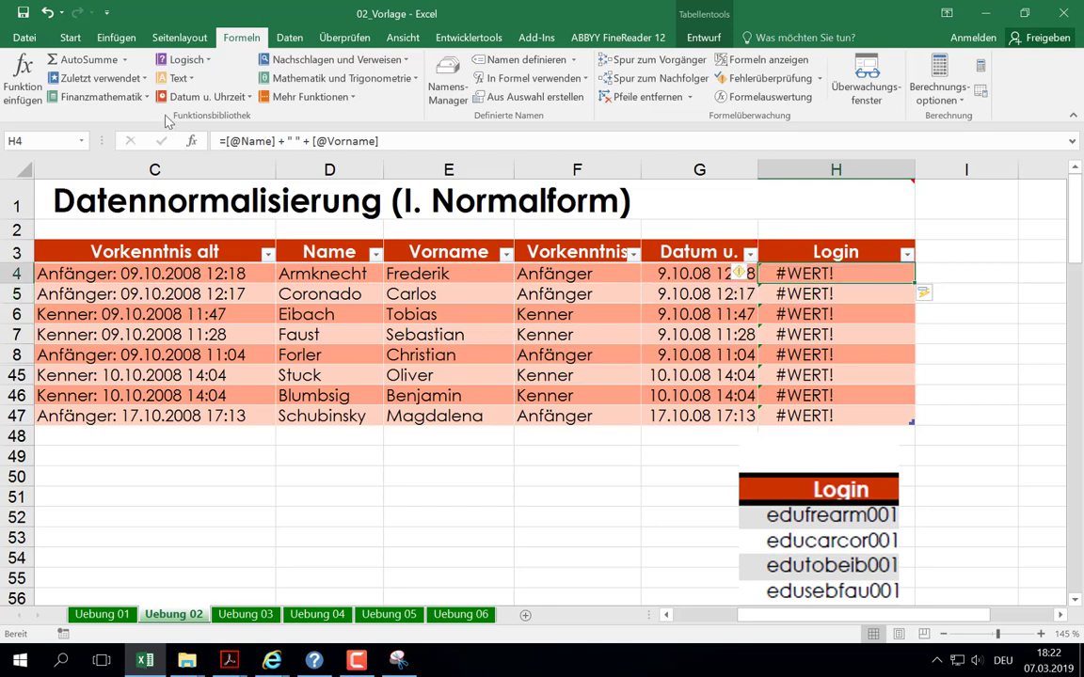
click(283, 141)
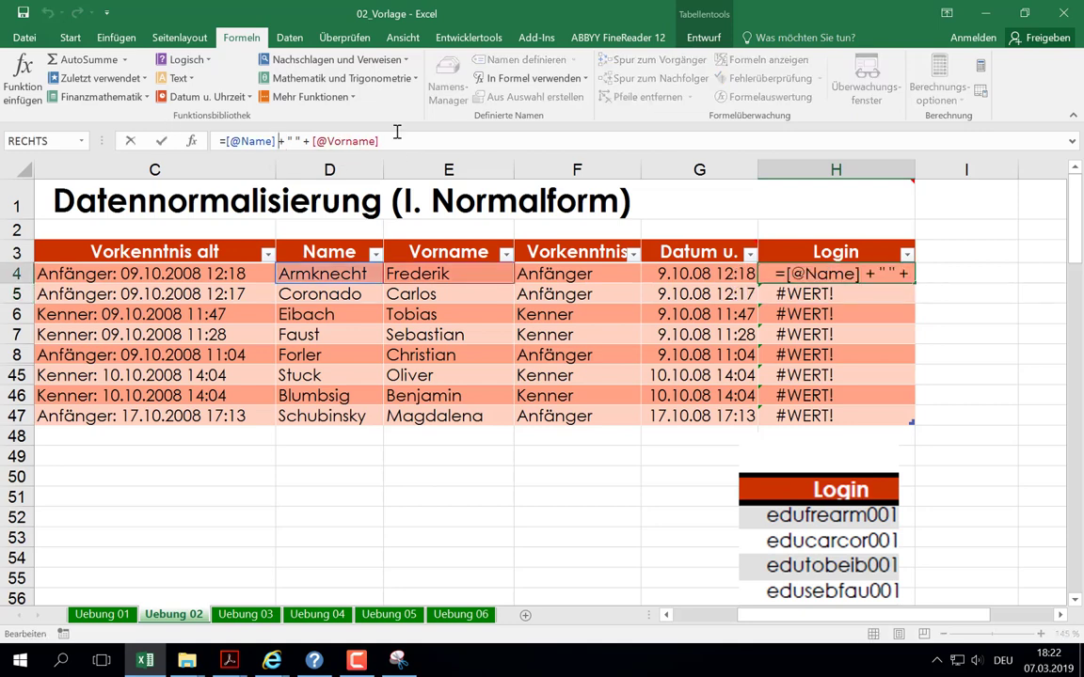
text(&)
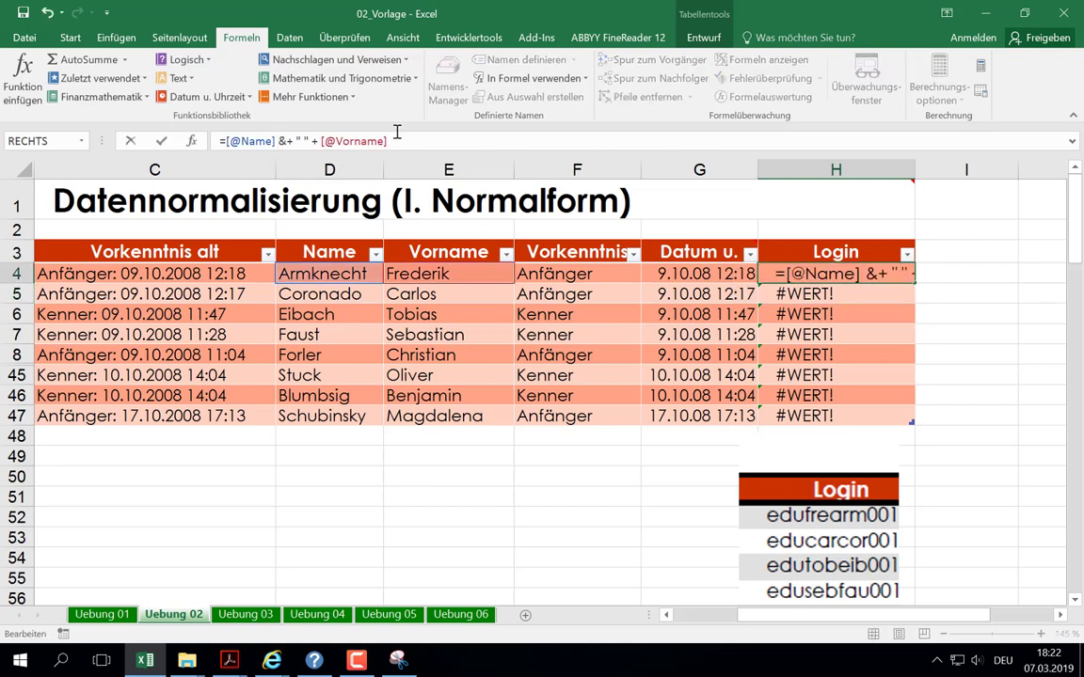
key(Delete)
key(Right)
key(Right)
key(Right)
key(Delete)
text(&)
key(Return)
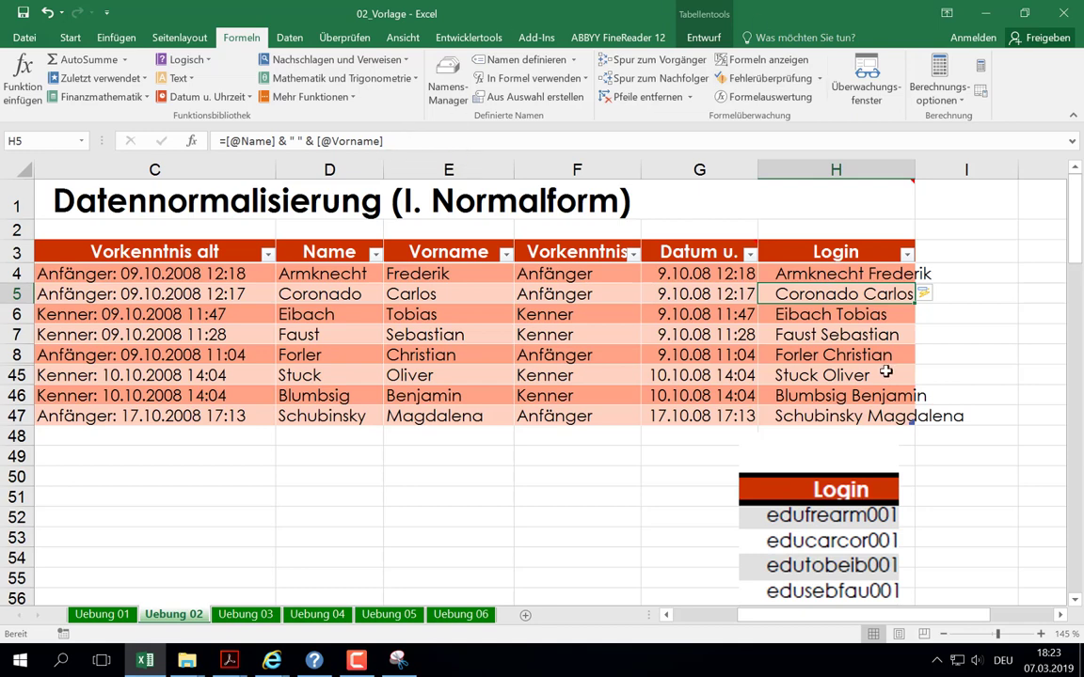
drag(791, 273, 805, 414)
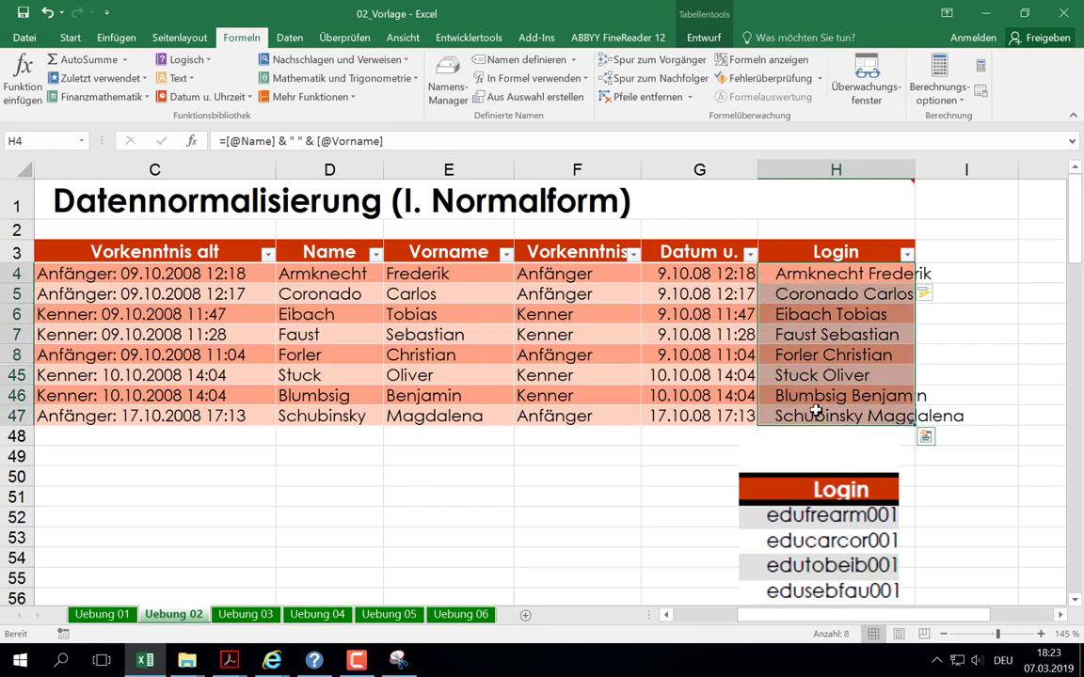
Clear the Login column and start VERKETTEN in H4 with "edu" as Text1 and links() as Text2
key(Delete)
click(823, 273)
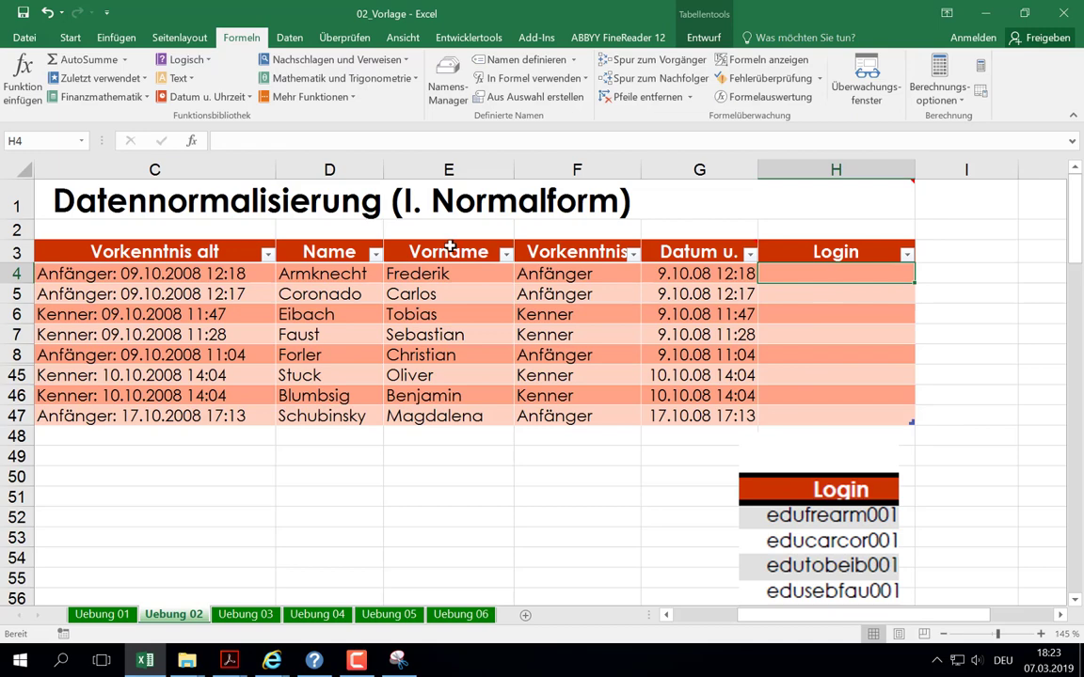
click(178, 78)
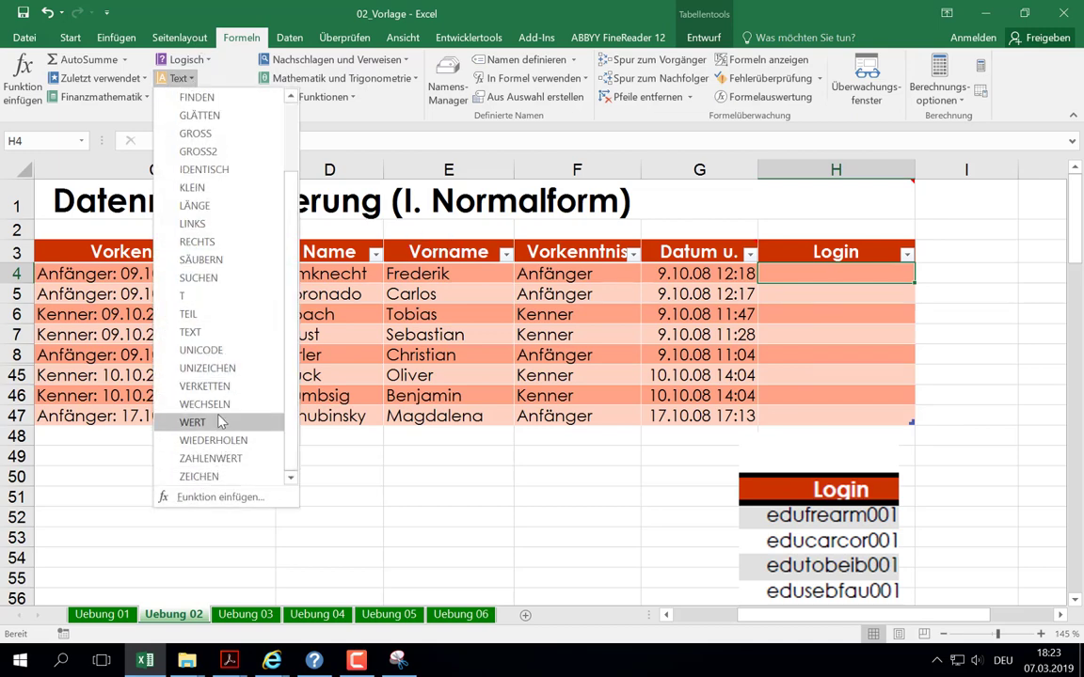
click(205, 386)
drag(580, 282, 373, 333)
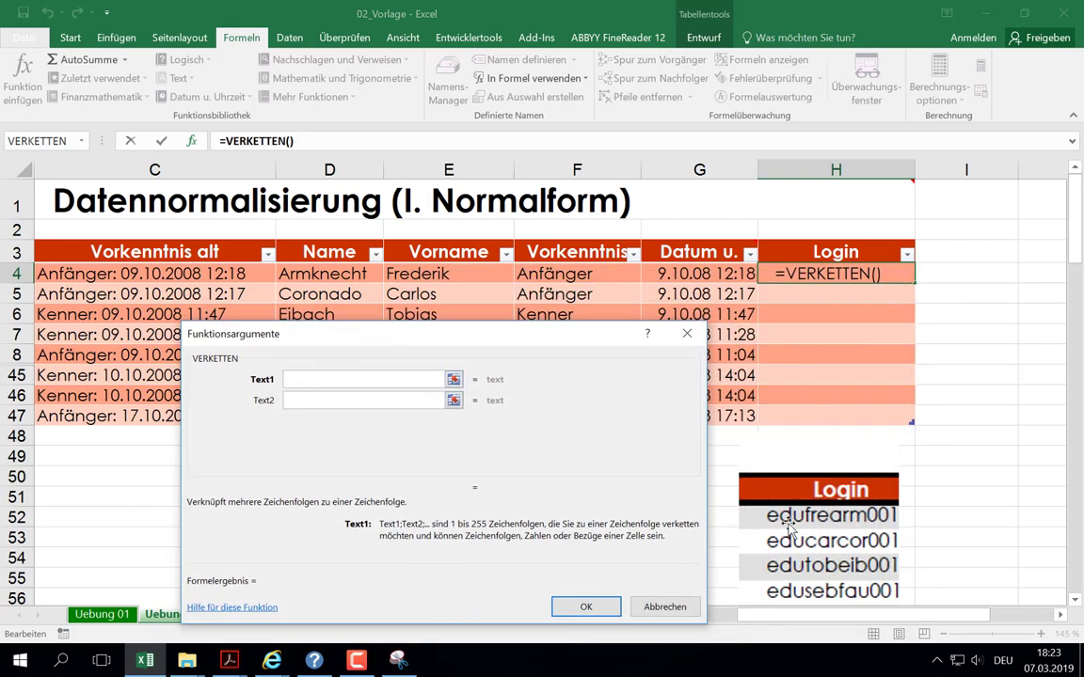
text(ed)
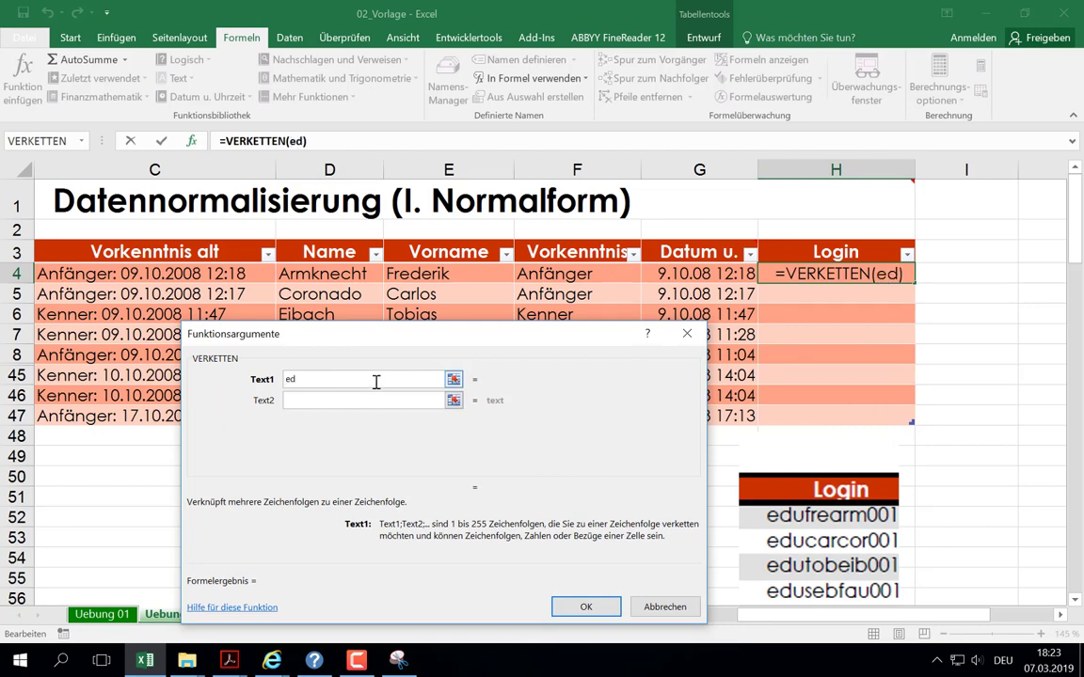
text(u)
key(Tab)
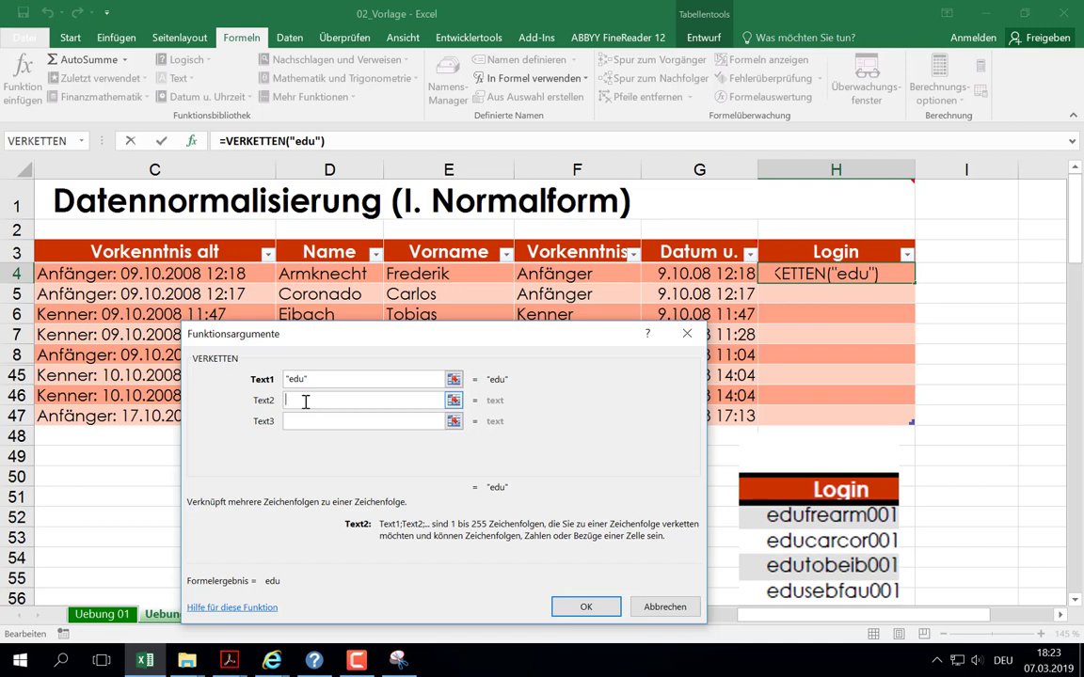
text(l)
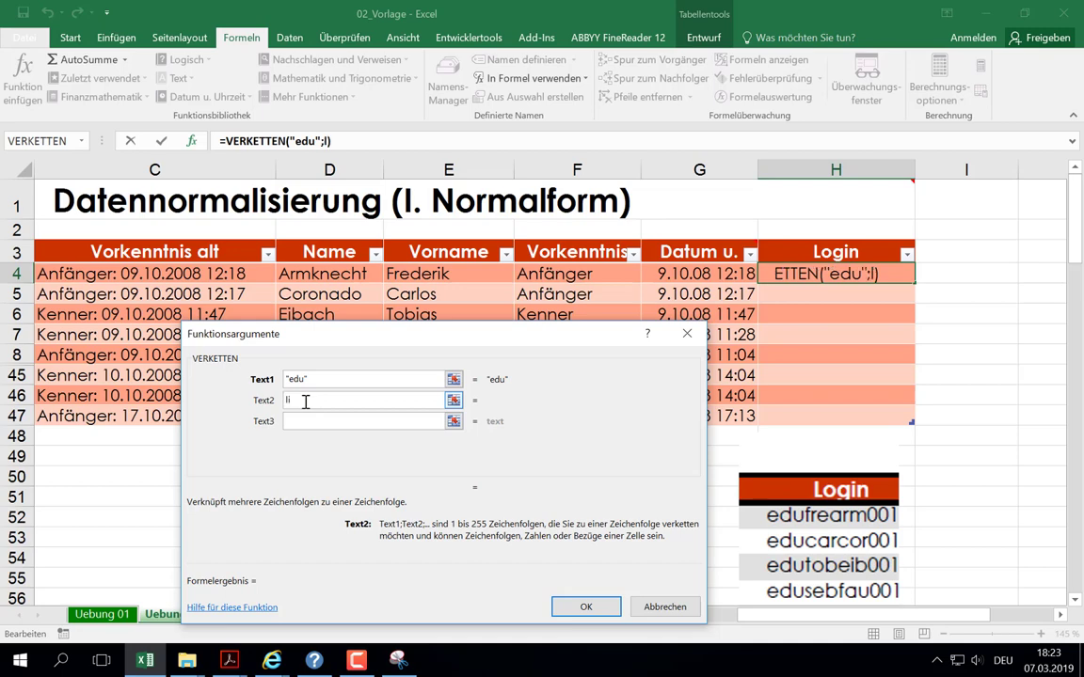
text(inks())
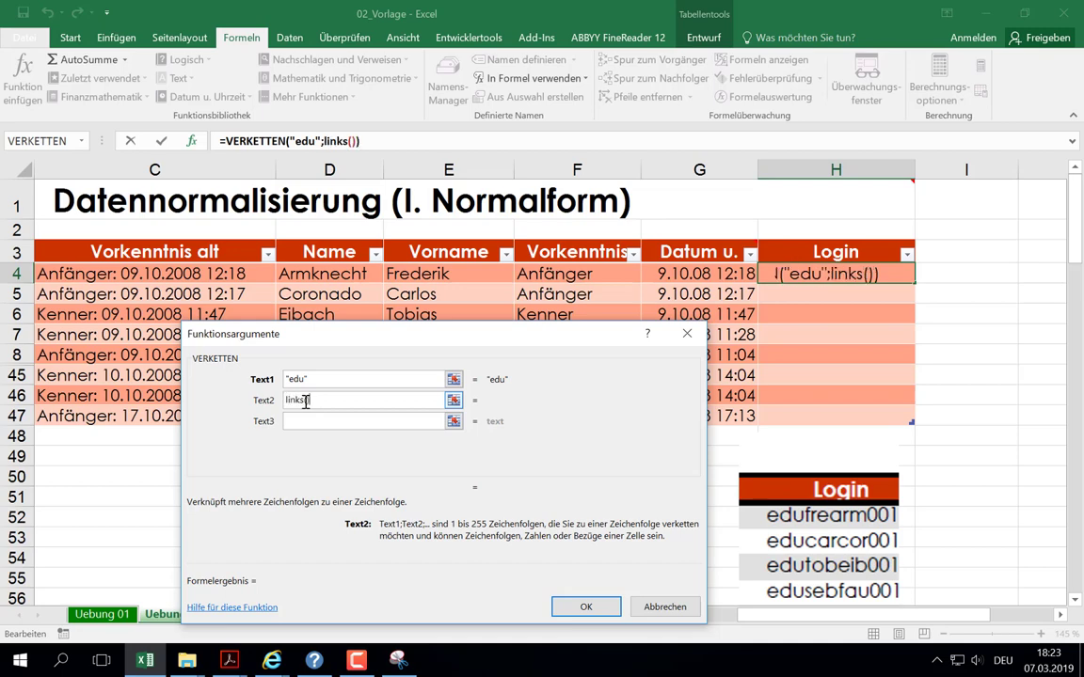
Make LINKS take the first 3 letters of Vorname, then copy that LINKS part into Text3
click(334, 141)
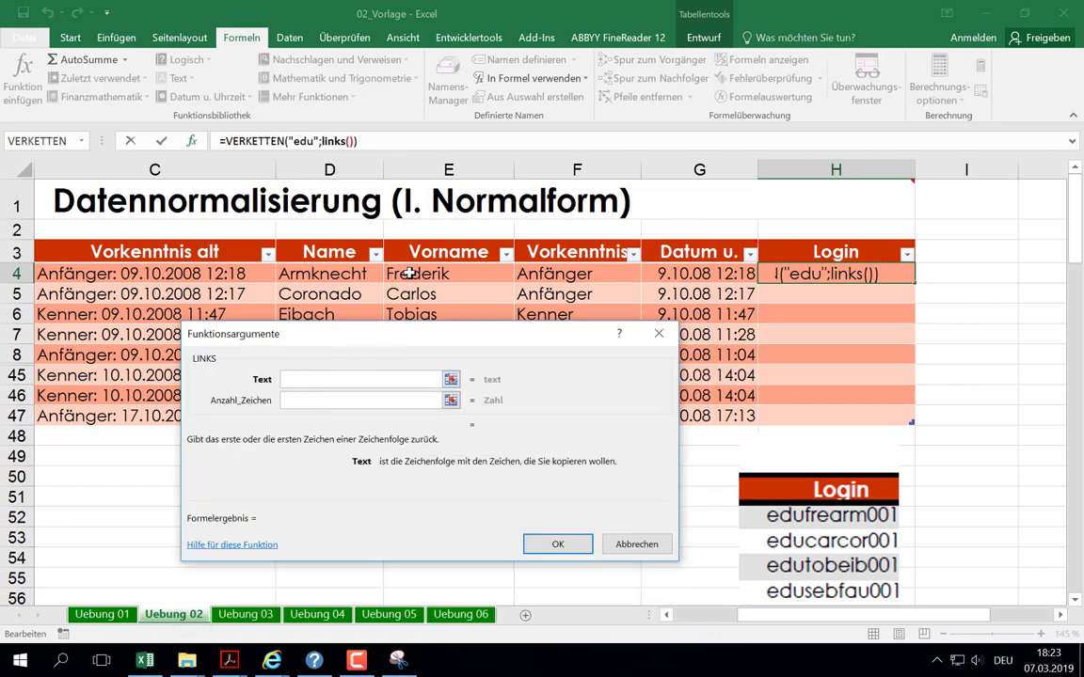
click(442, 273)
click(300, 398)
text(3)
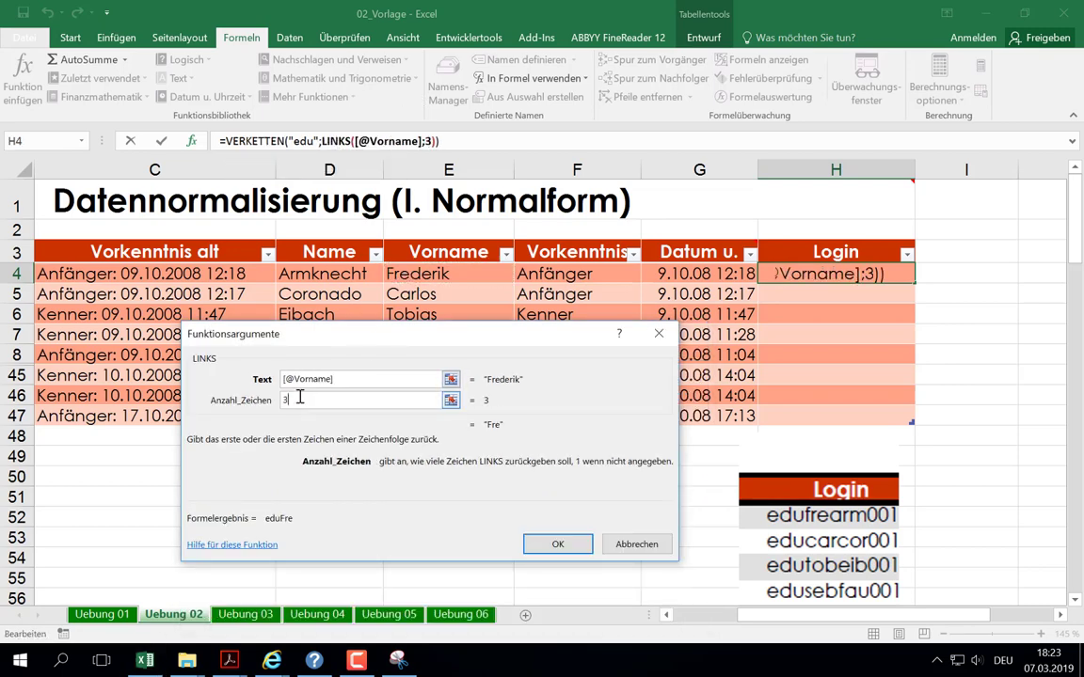
click(249, 141)
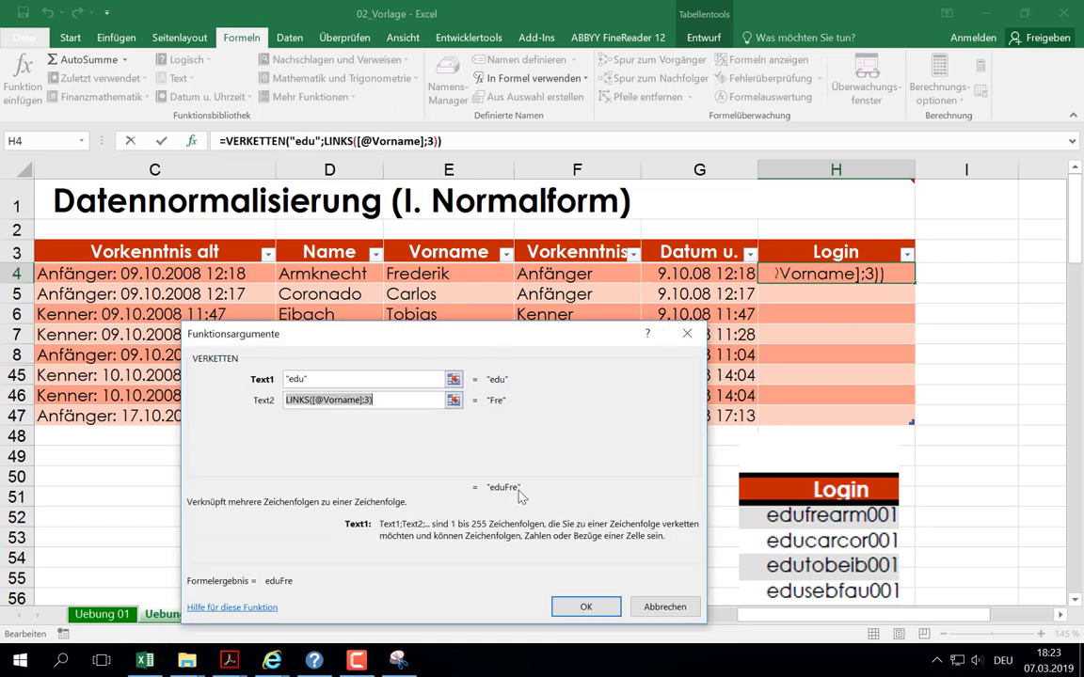
click(388, 402)
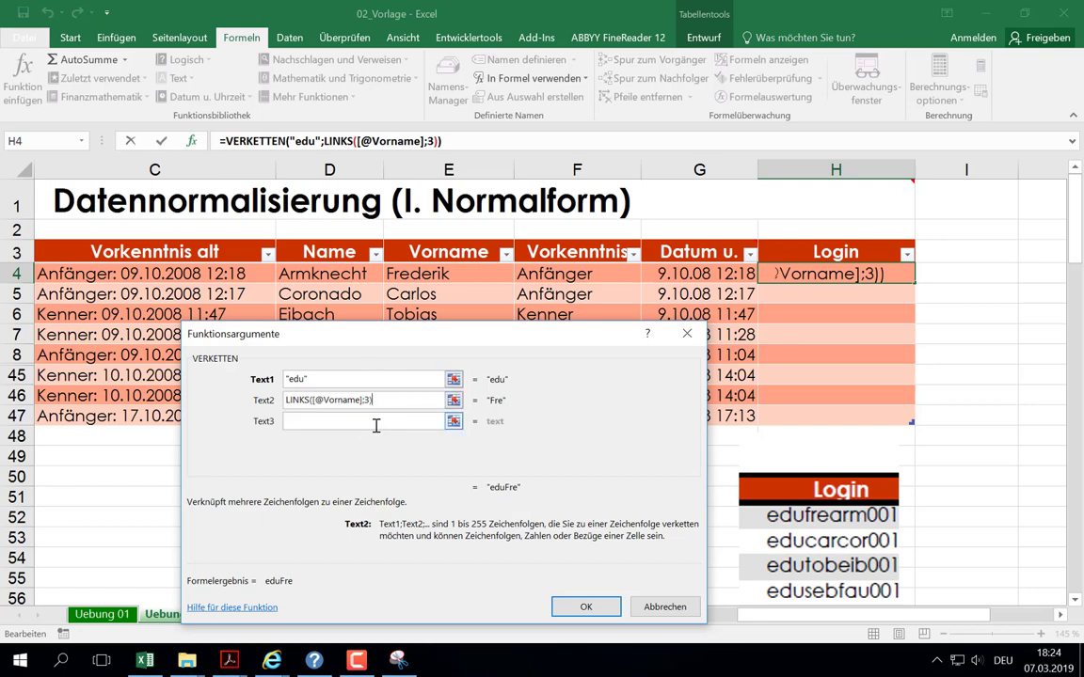
drag(394, 400, 257, 402)
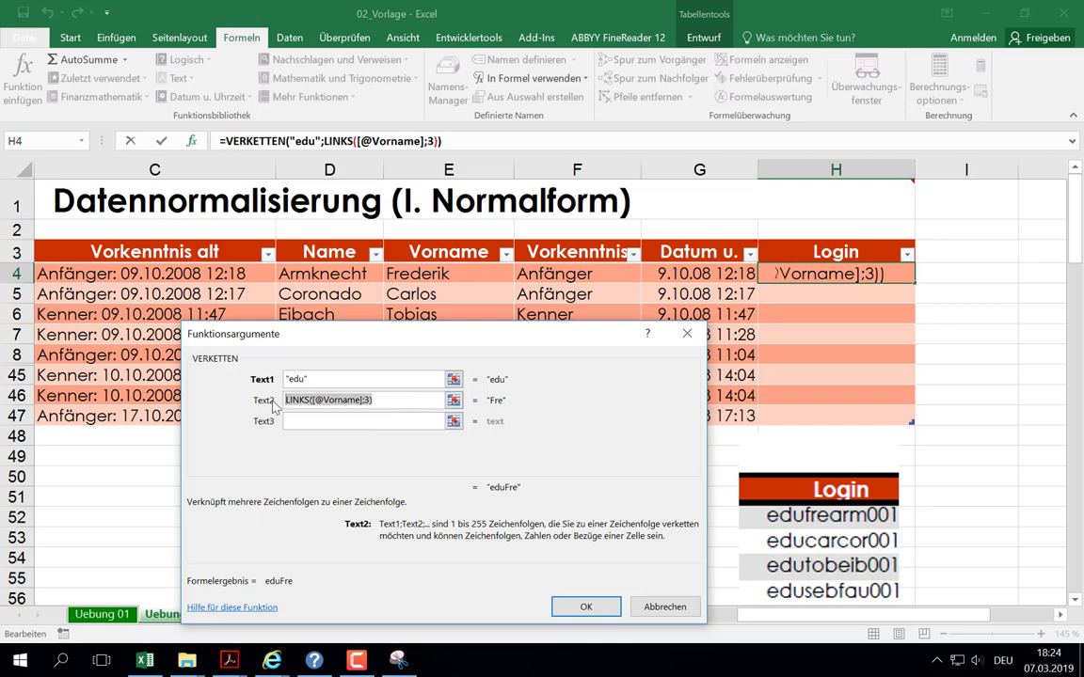
click(325, 421)
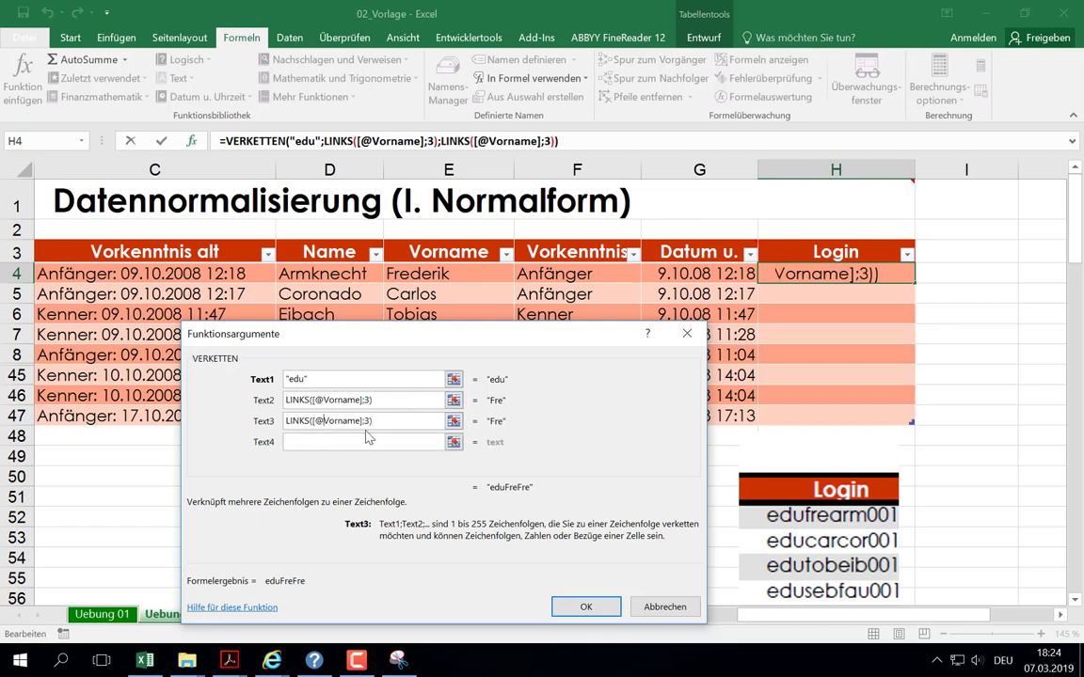
Point Text3's LINKS at Name and add "001" as Text4, previewing eduFreArm001
key(Delete)
key(Delete)
key(Delete)
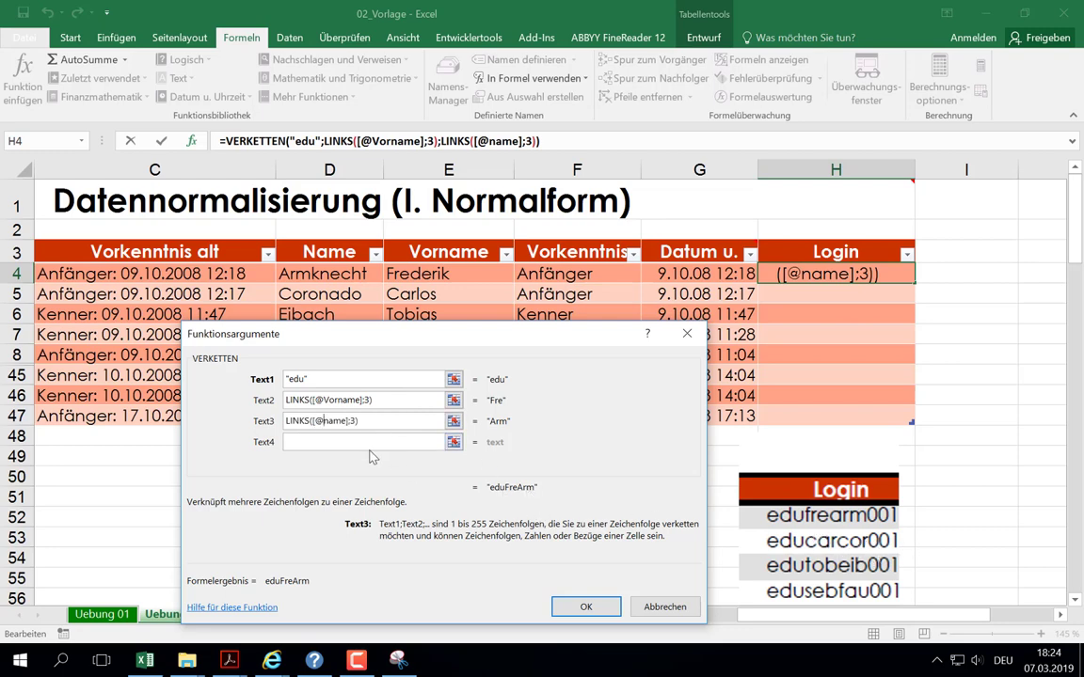
click(336, 442)
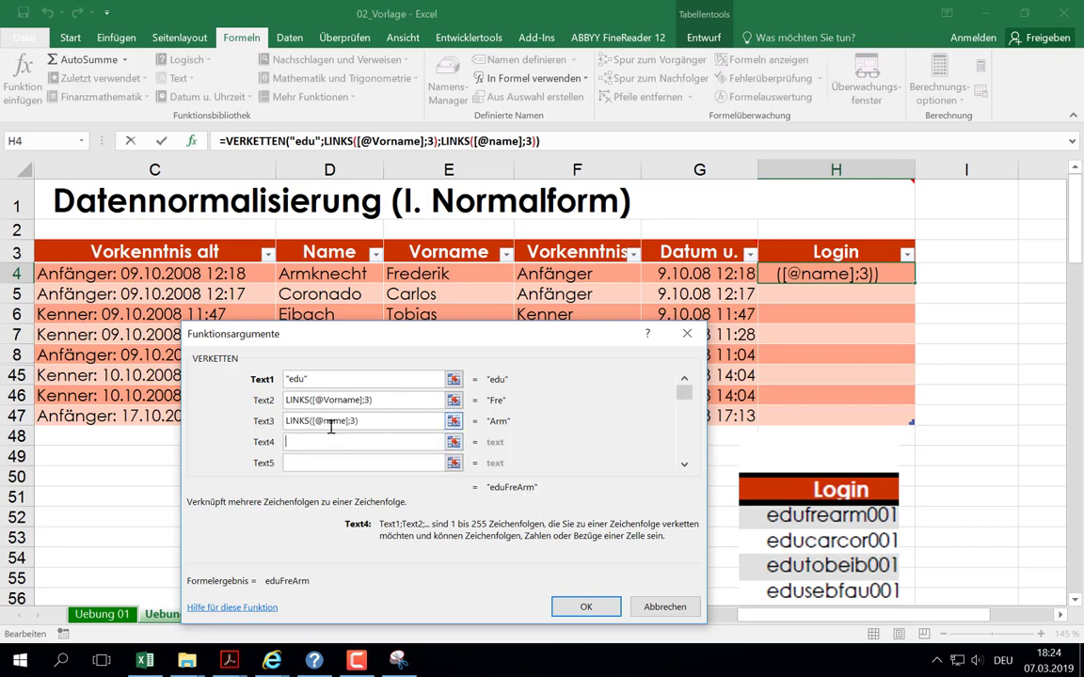
text(0001)
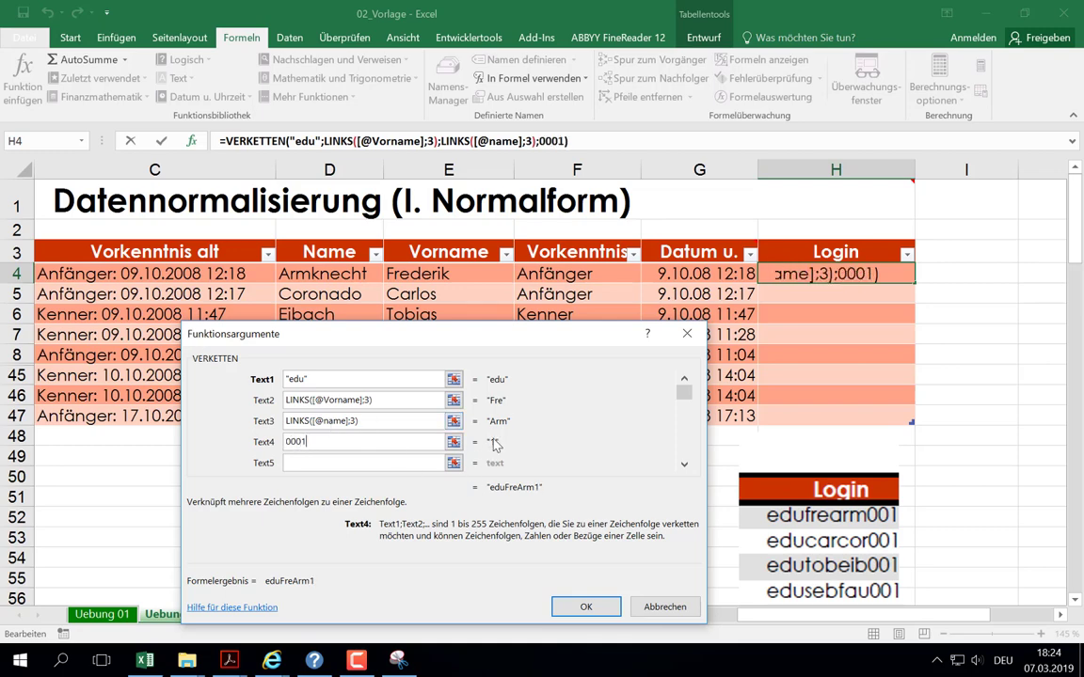
click(289, 441)
key(BackSpace)
text("001)
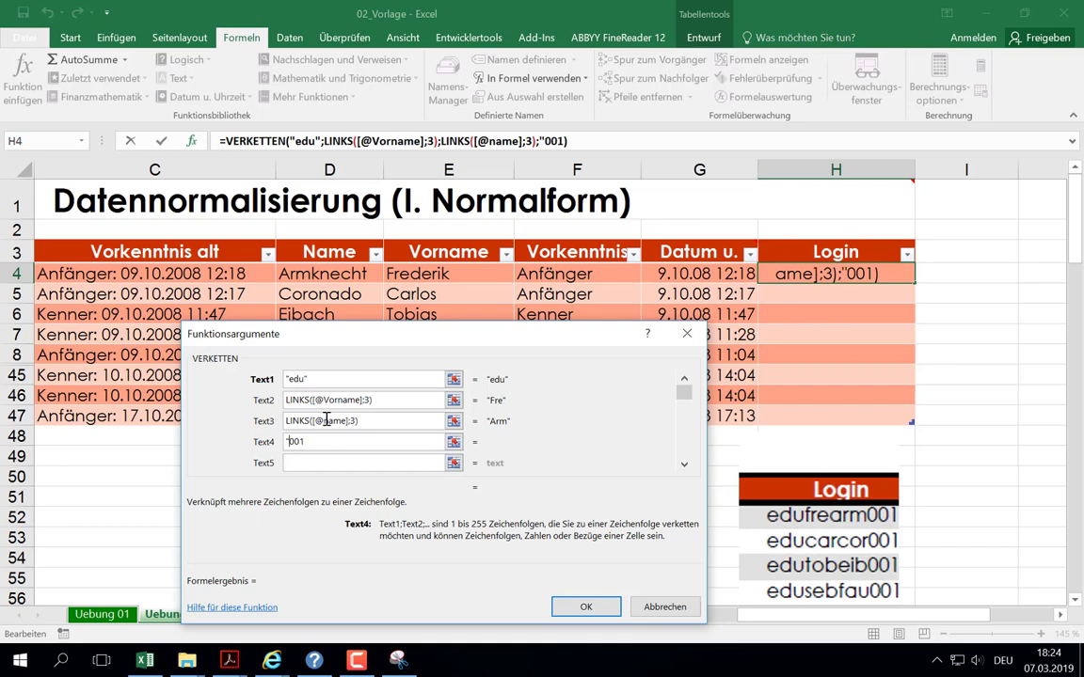
text(")
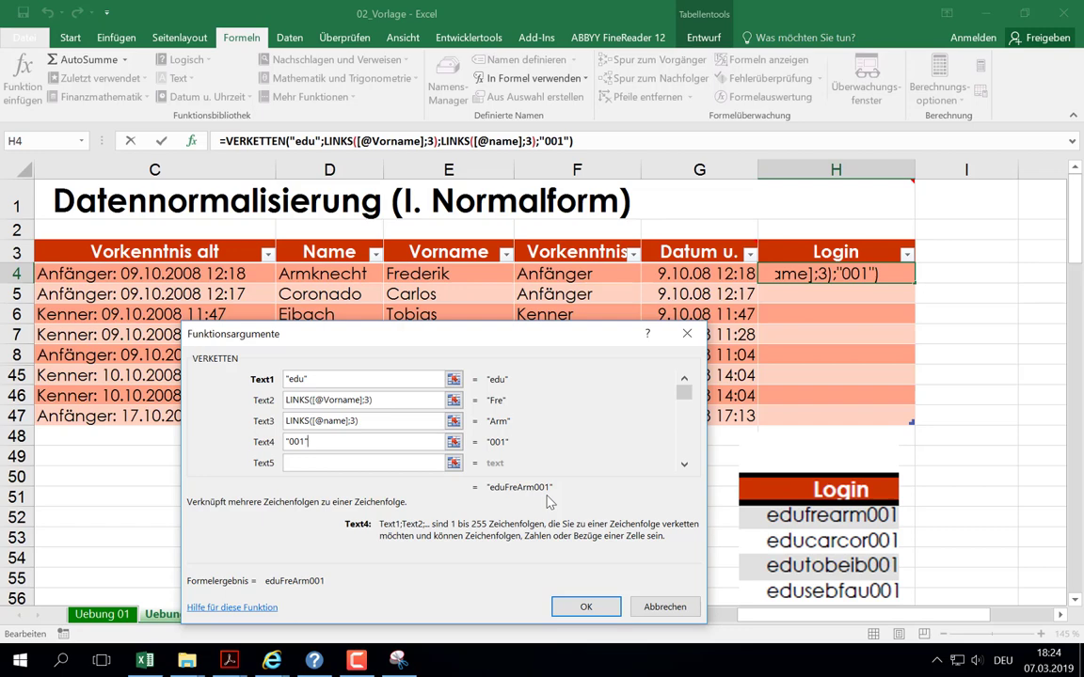
click(287, 402)
Wrap the first-name LINKS part in klein() so the preview reads edufreArm001
text(klei)
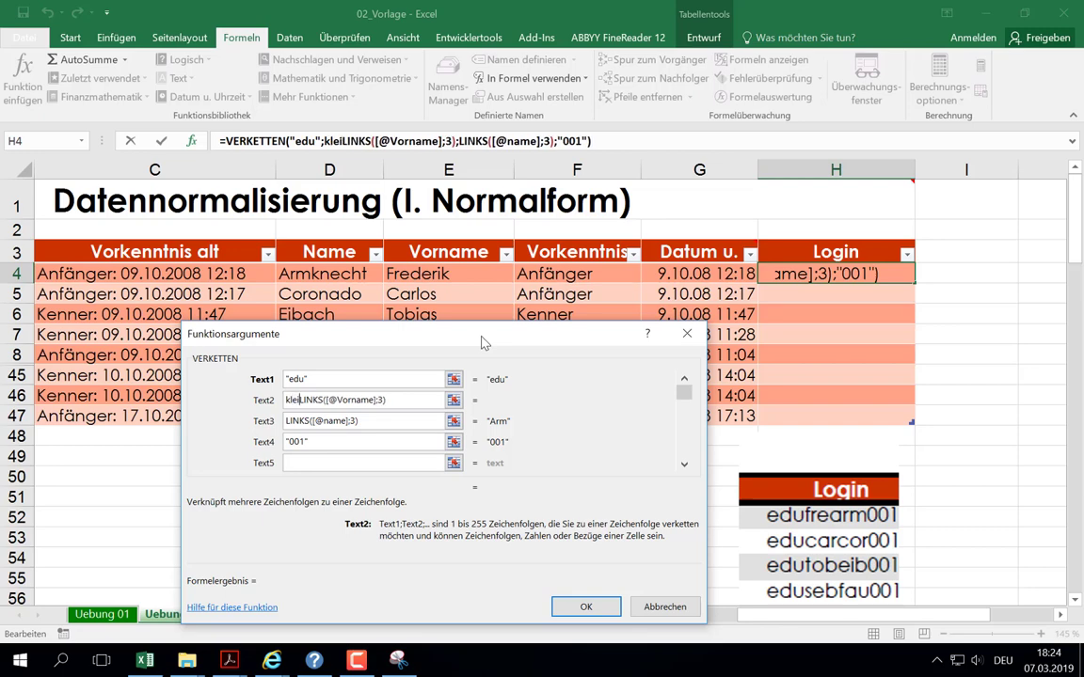
text(n()
click(418, 401)
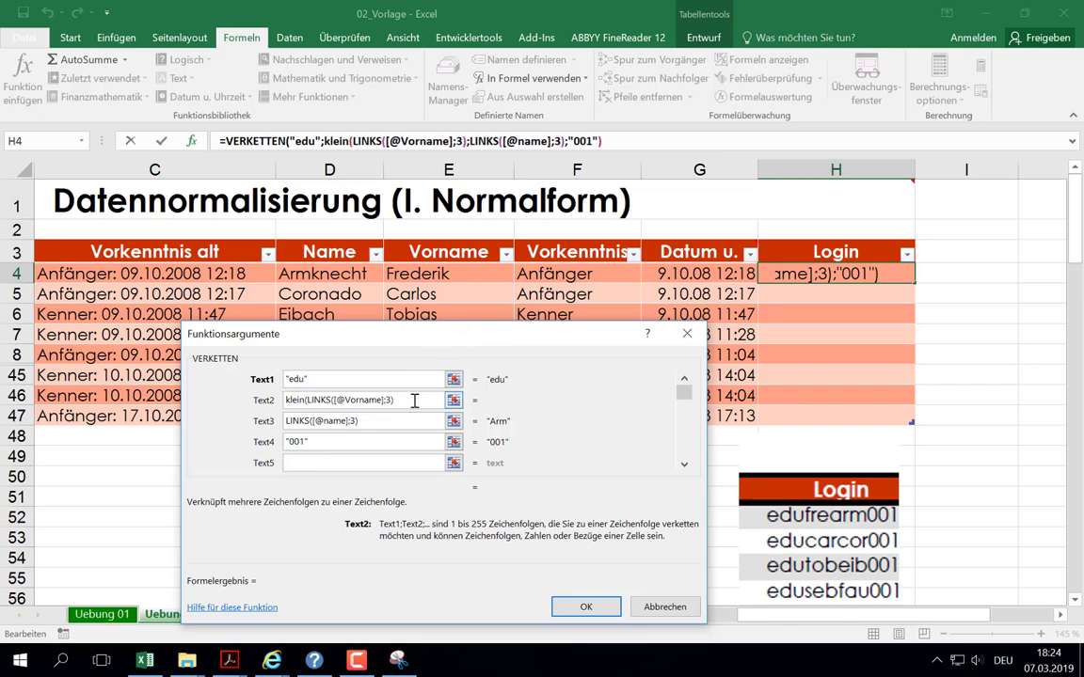
text())
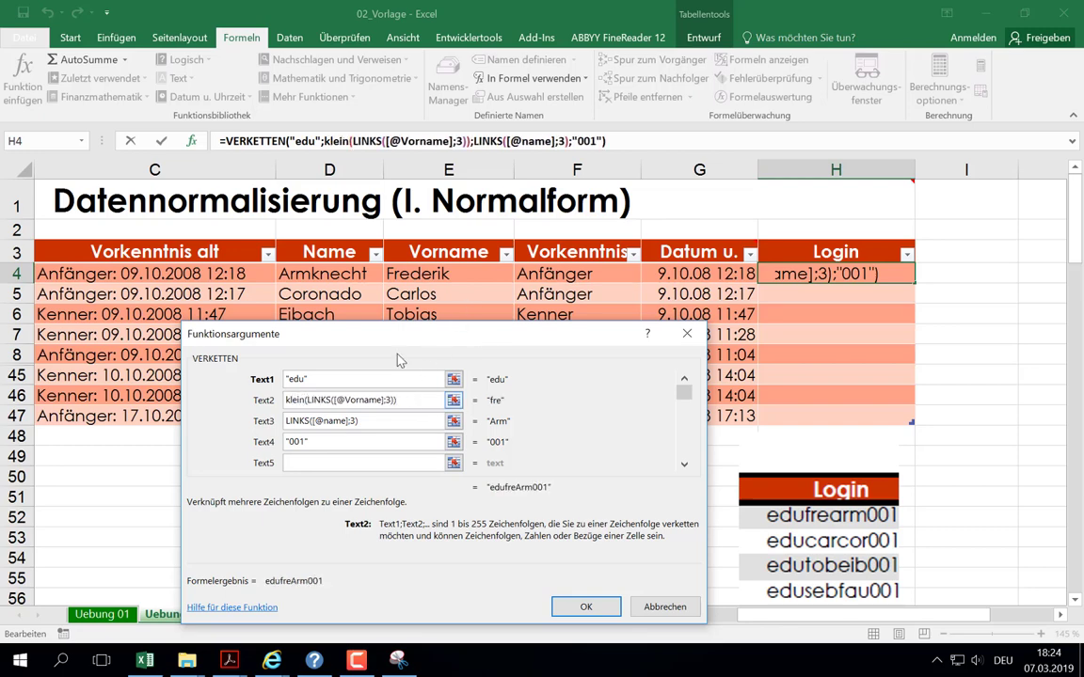
Check the arguments of the inner LINKS, the KLEIN function and the VERKETTEN concatenation
click(419, 422)
click(342, 141)
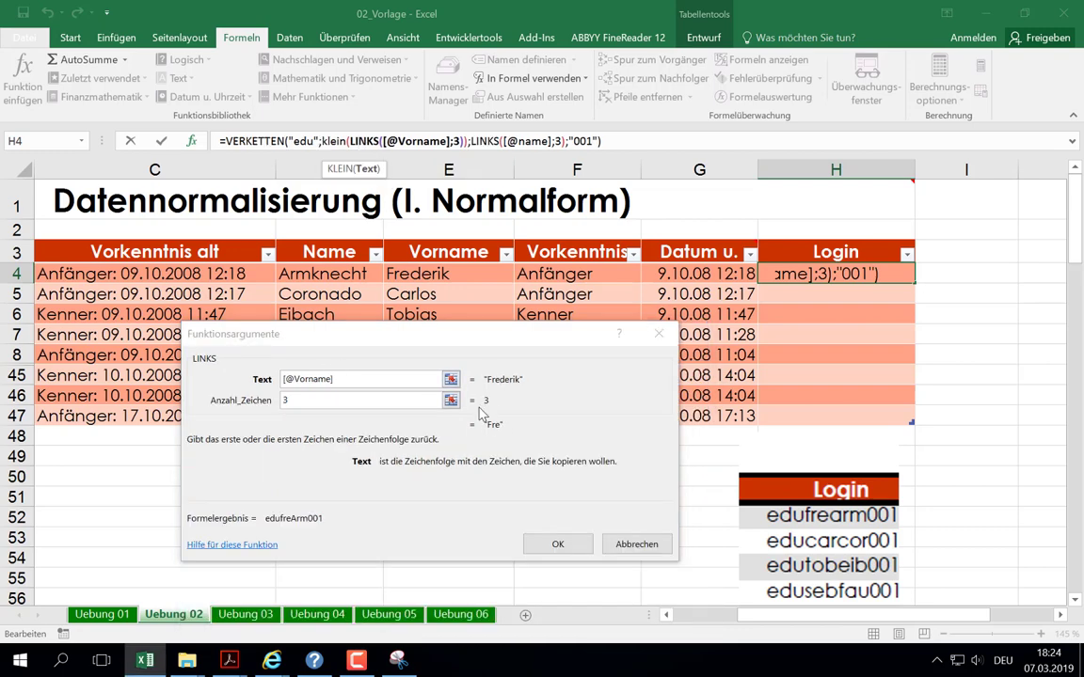
click(334, 141)
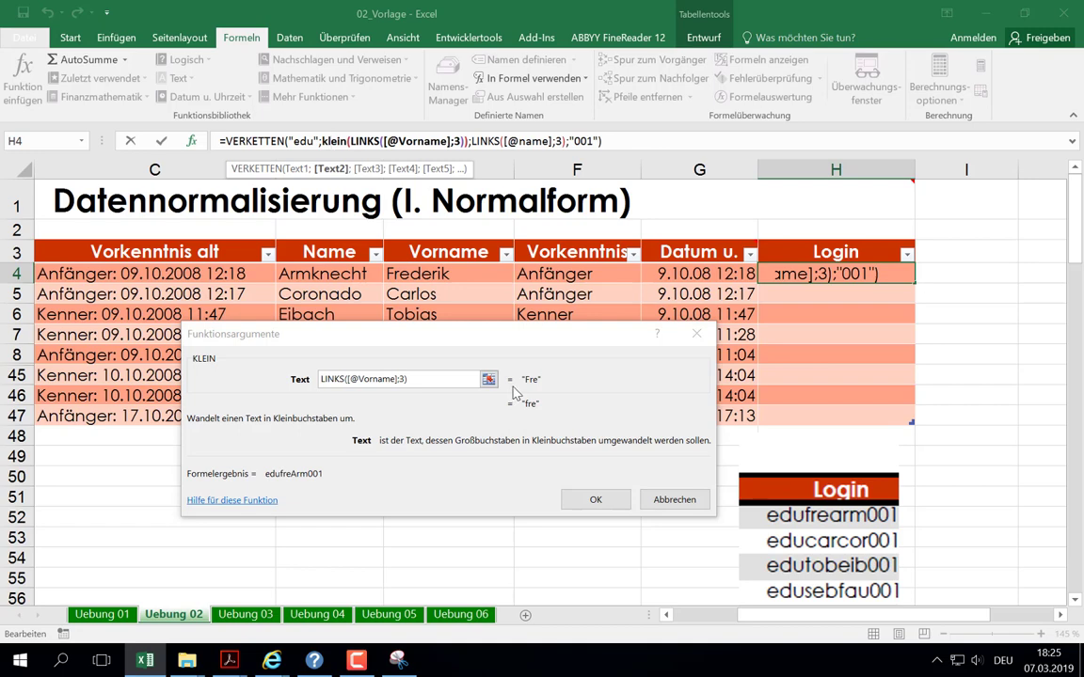
click(242, 141)
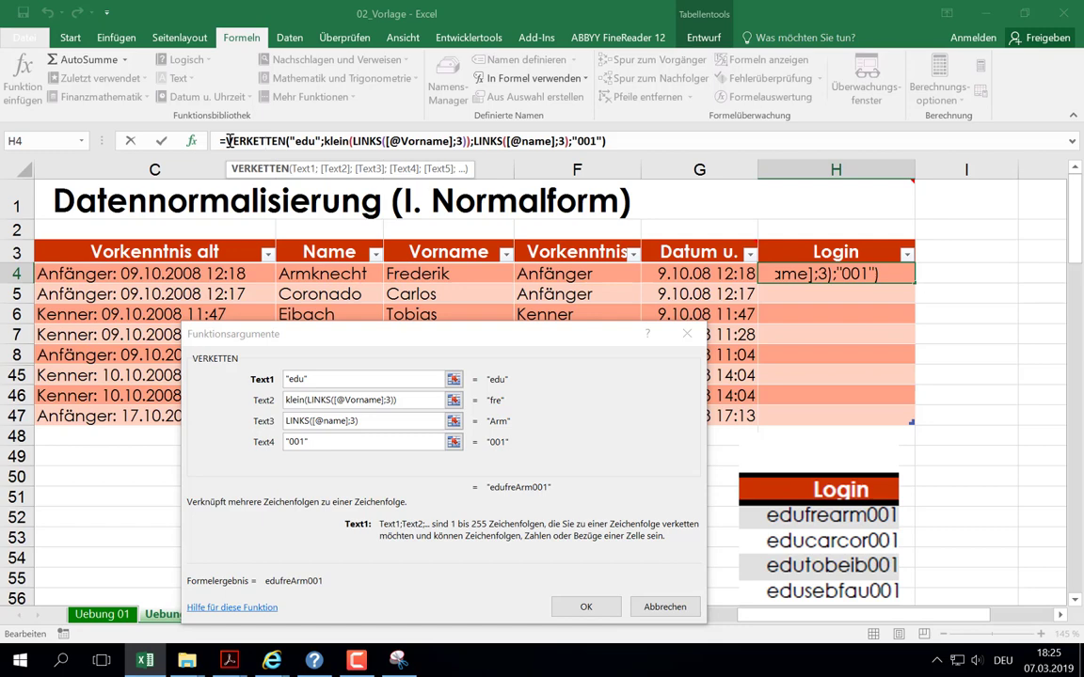
Remove the klein() wrapper from the first-name part of the formula
click(306, 400)
key(BackSpace)
key(BackSpace)
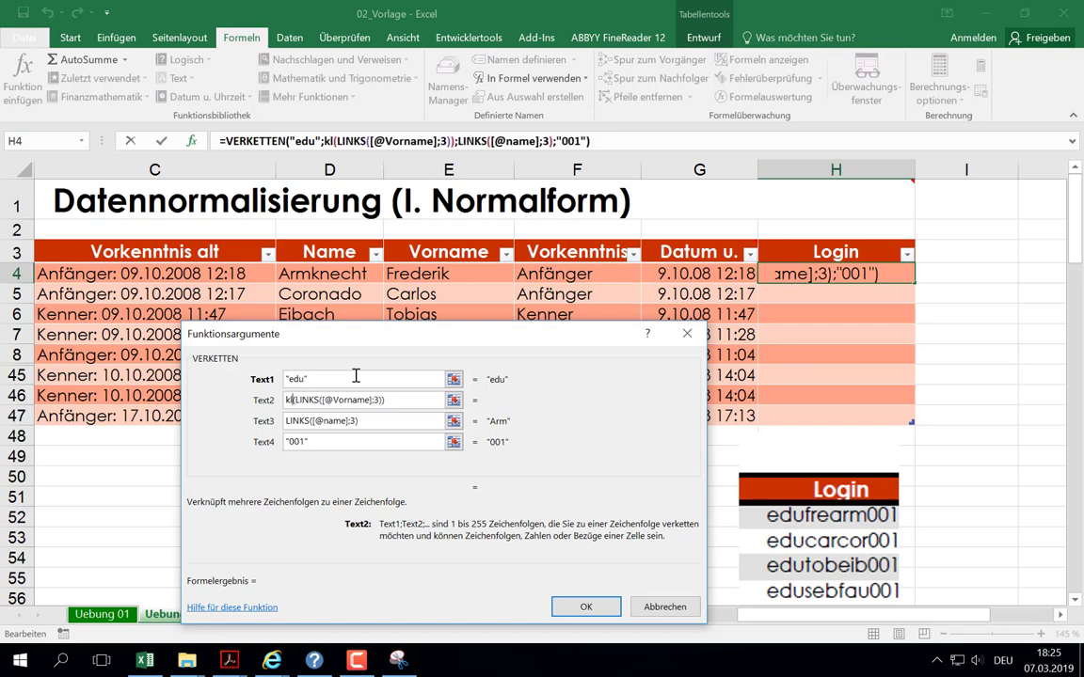
key(BackSpace)
key(BackSpace)
key(BackSpace)
key(Delete)
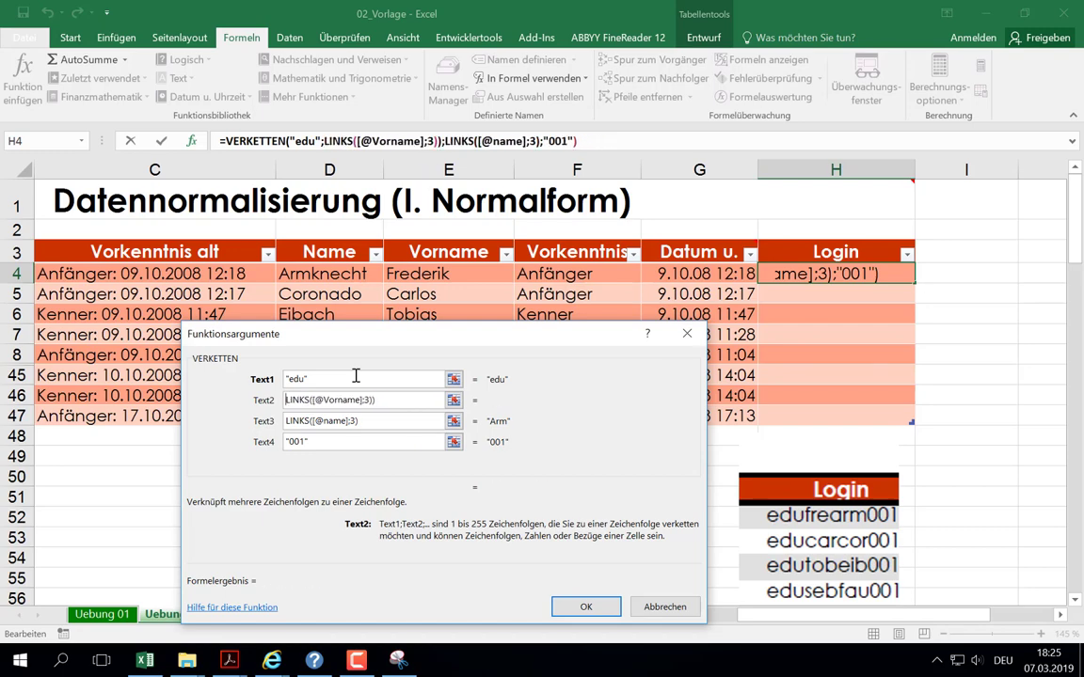
key(BackSpace)
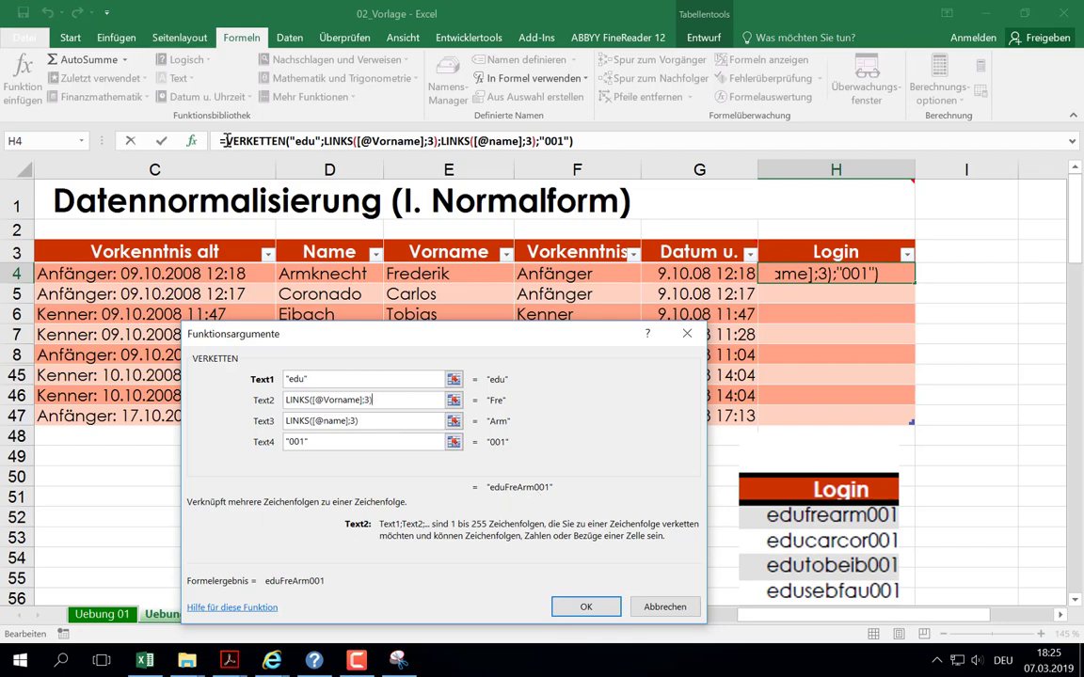
Wrap the whole VERKETTEN formula in klein() so the result previews as edufrearm001
click(226, 140)
text(k)
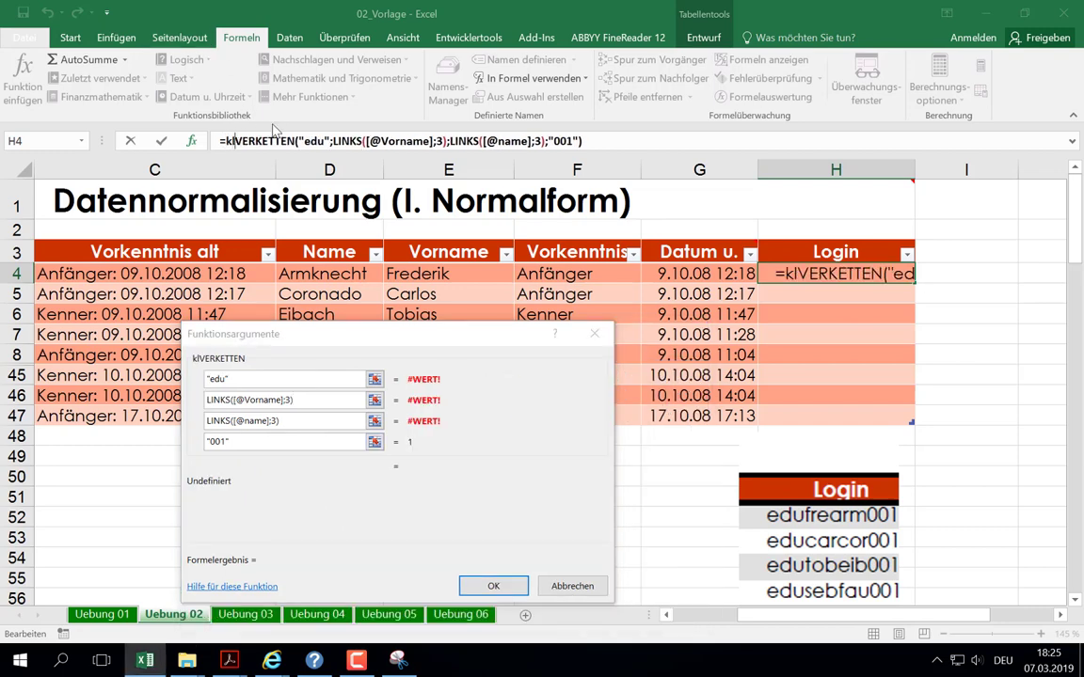
text(lein()
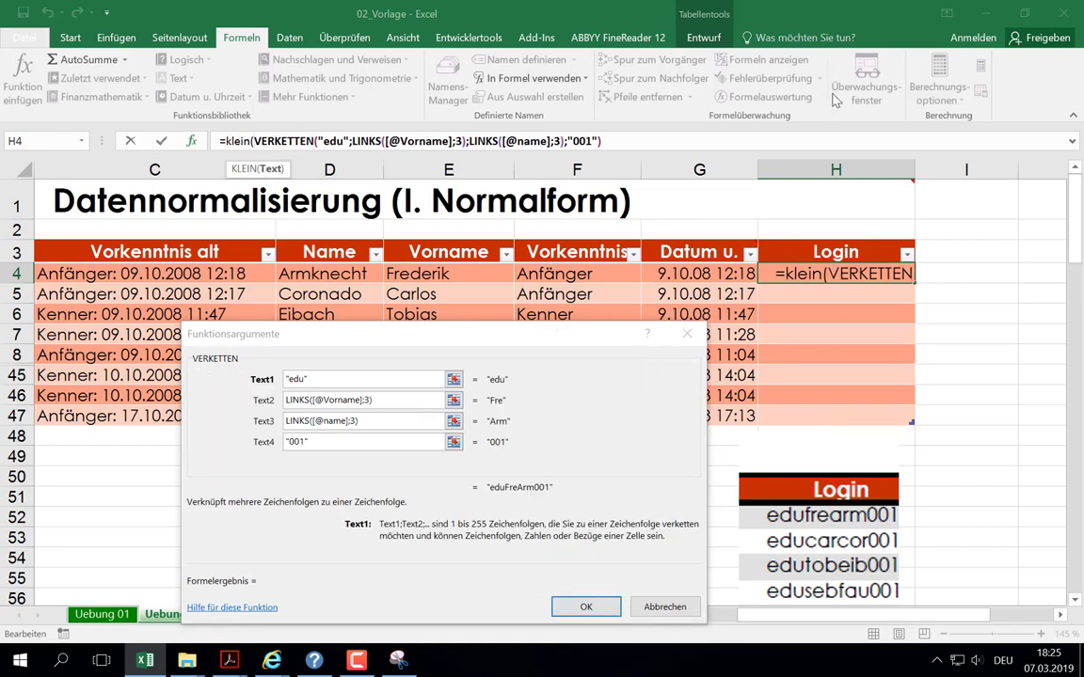
text())
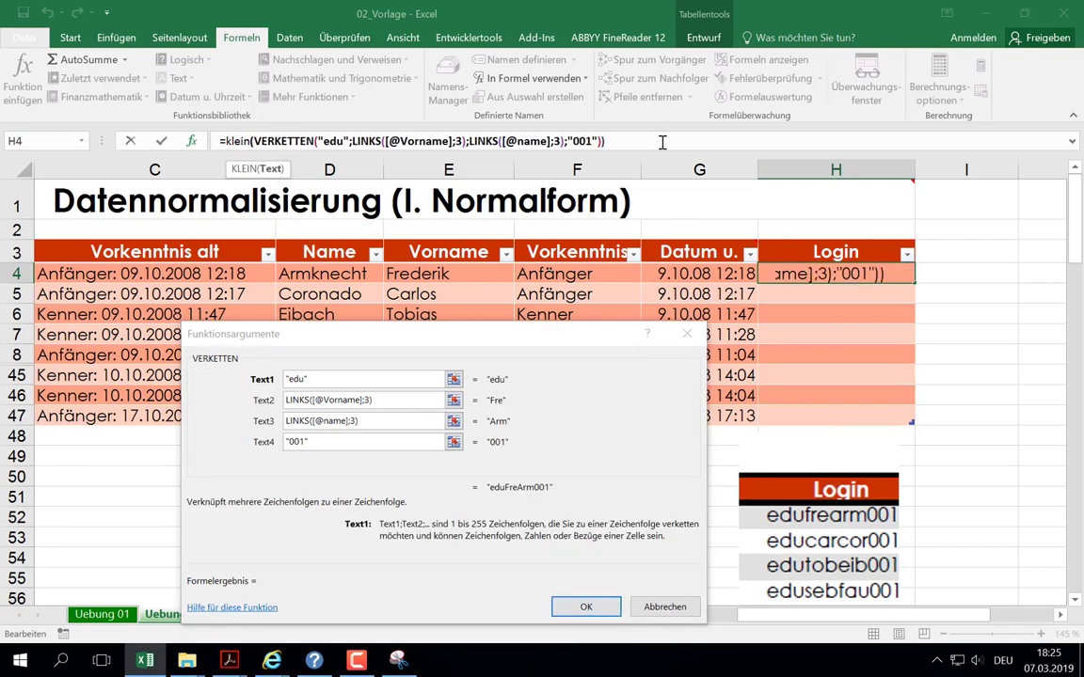
click(662, 141)
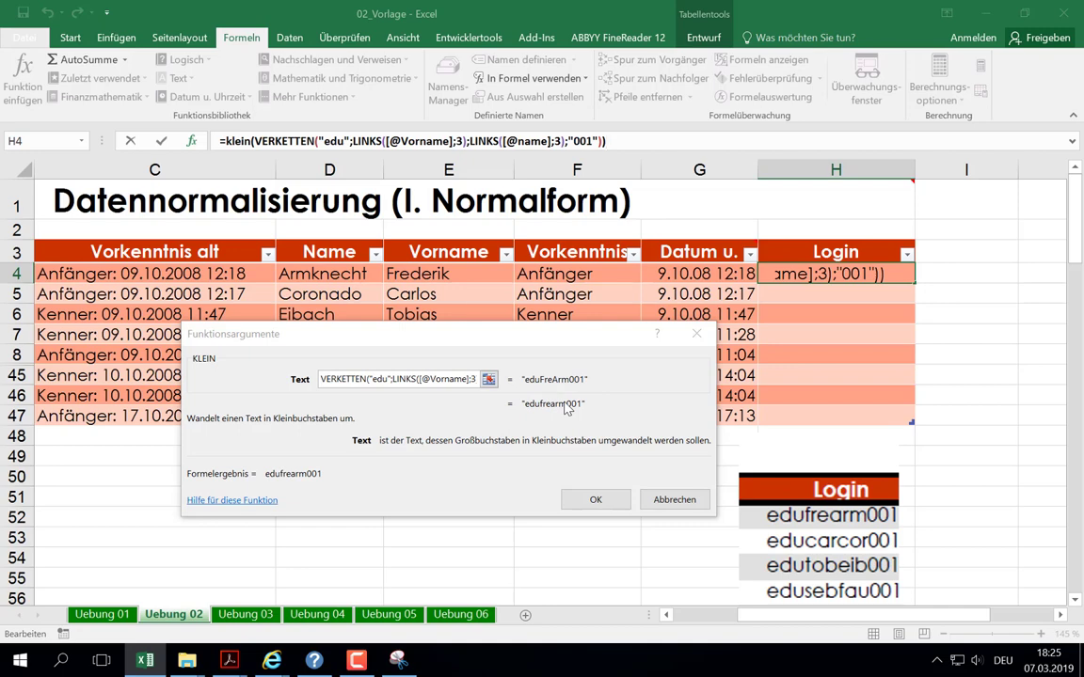
Confirm the login formula for H4:H47, then delete all the Login results from the column
click(596, 499)
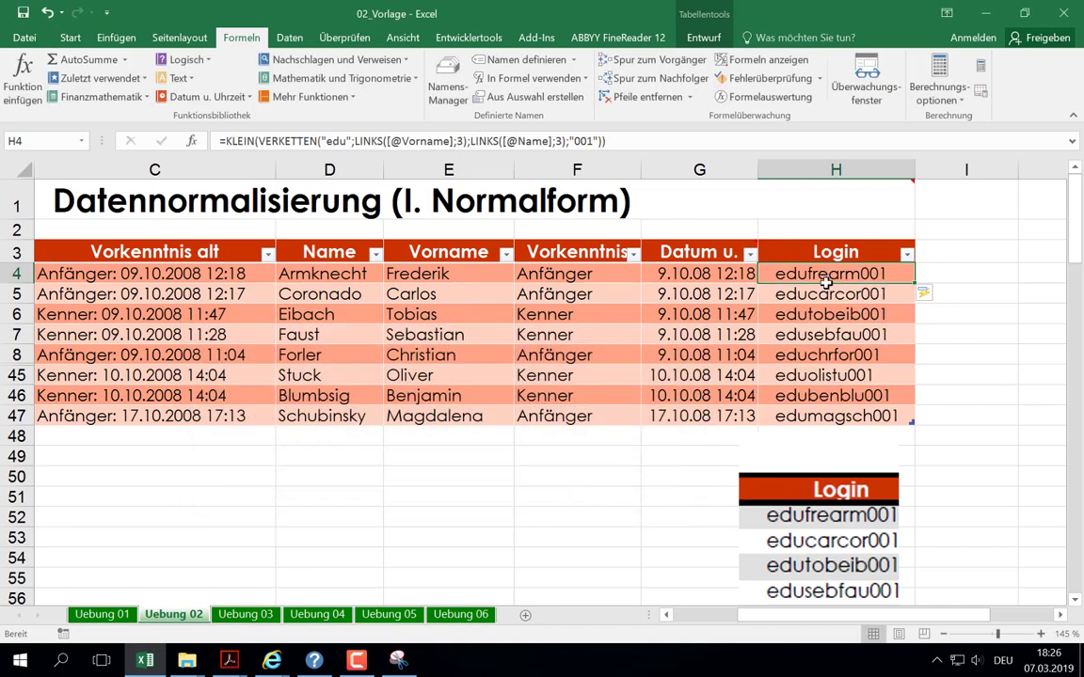
drag(837, 282, 827, 418)
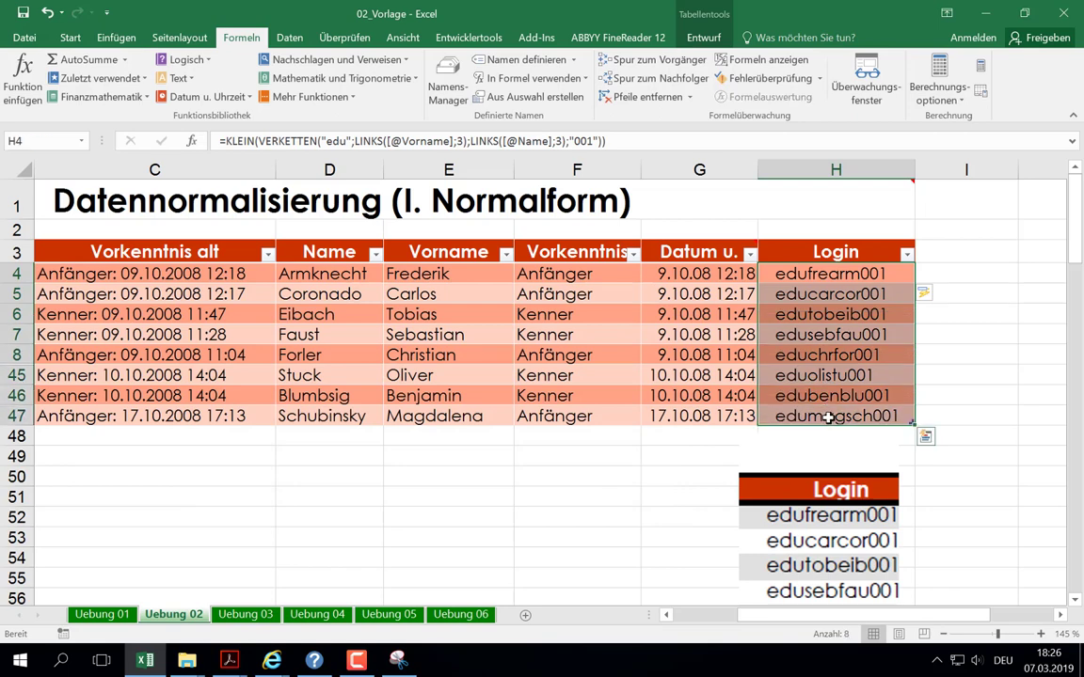
key(Delete)
click(805, 279)
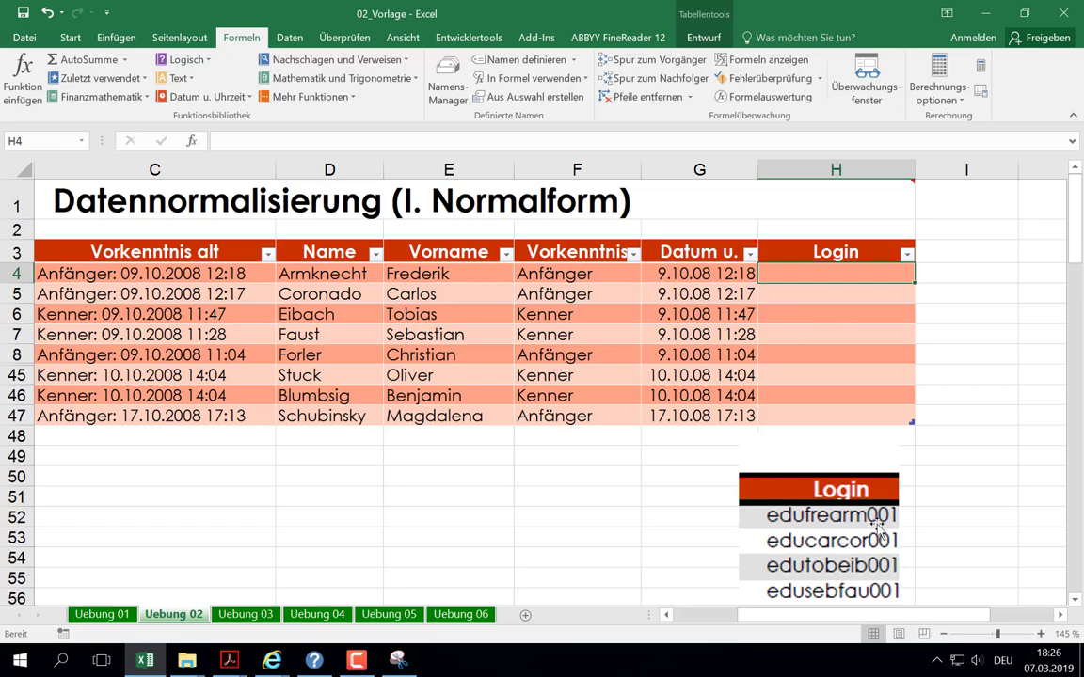
click(177, 78)
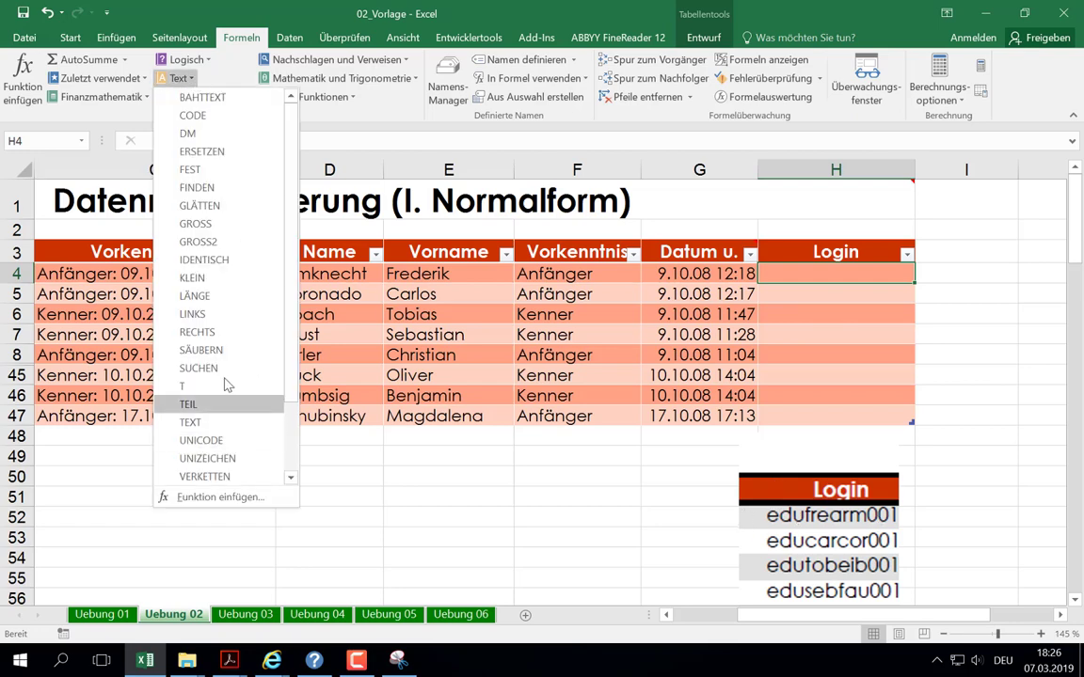
Insert KLEIN into H4 and nest VERKETTEN inside it
click(193, 278)
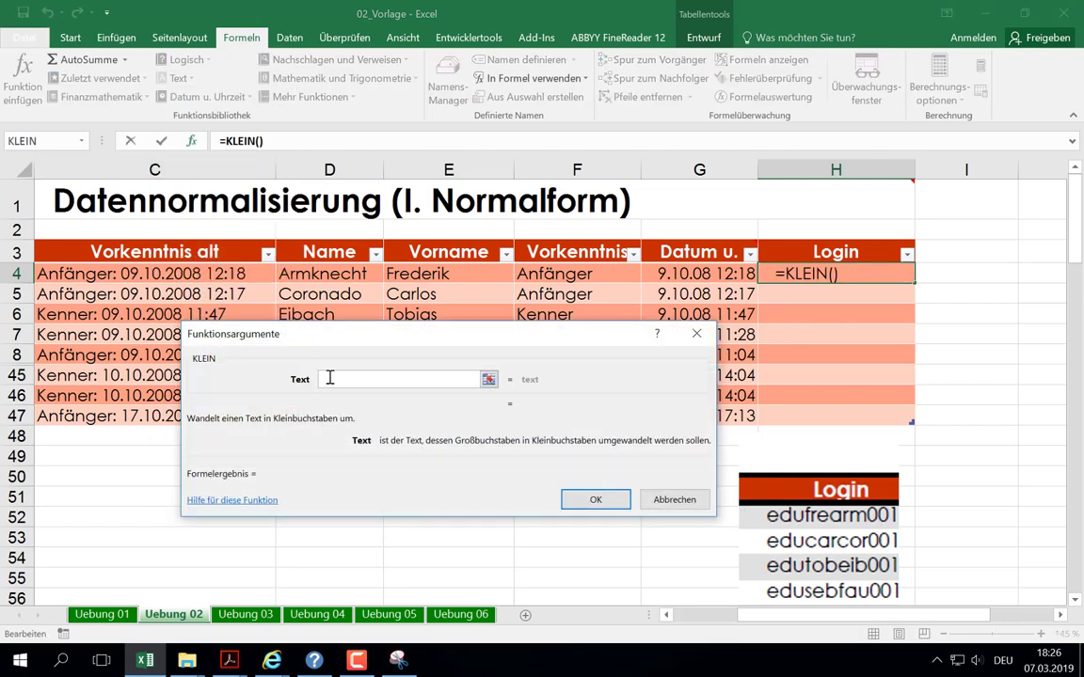
click(81, 140)
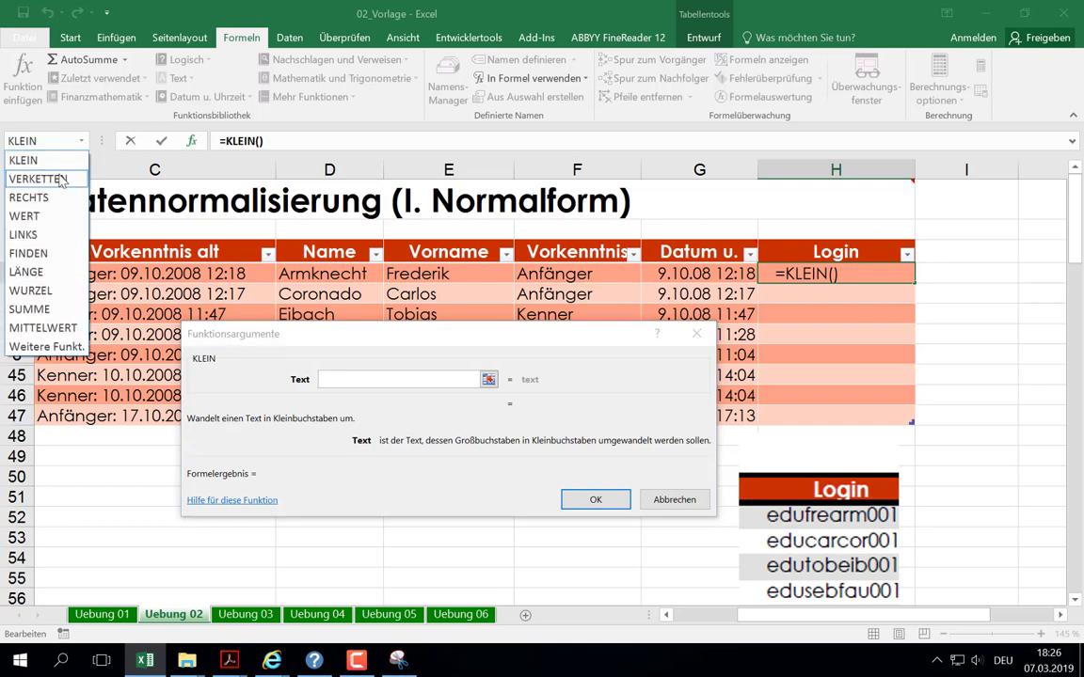
click(57, 180)
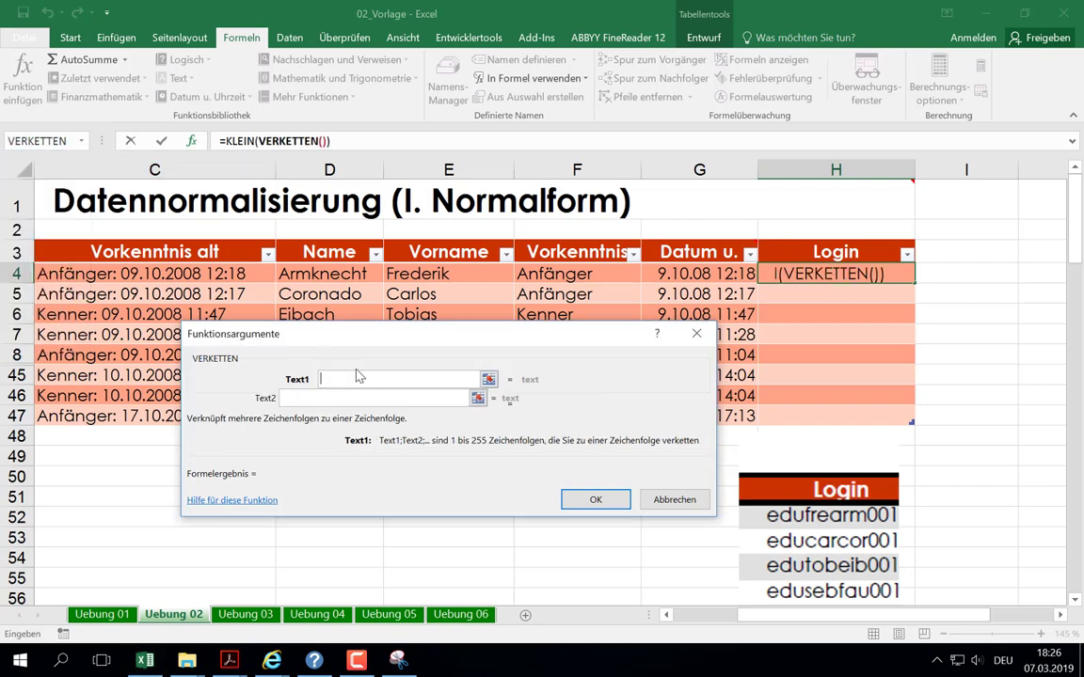
Enter "edu" as Text1 and an empty links() function as Text2 of VERKETTEN
text("d)
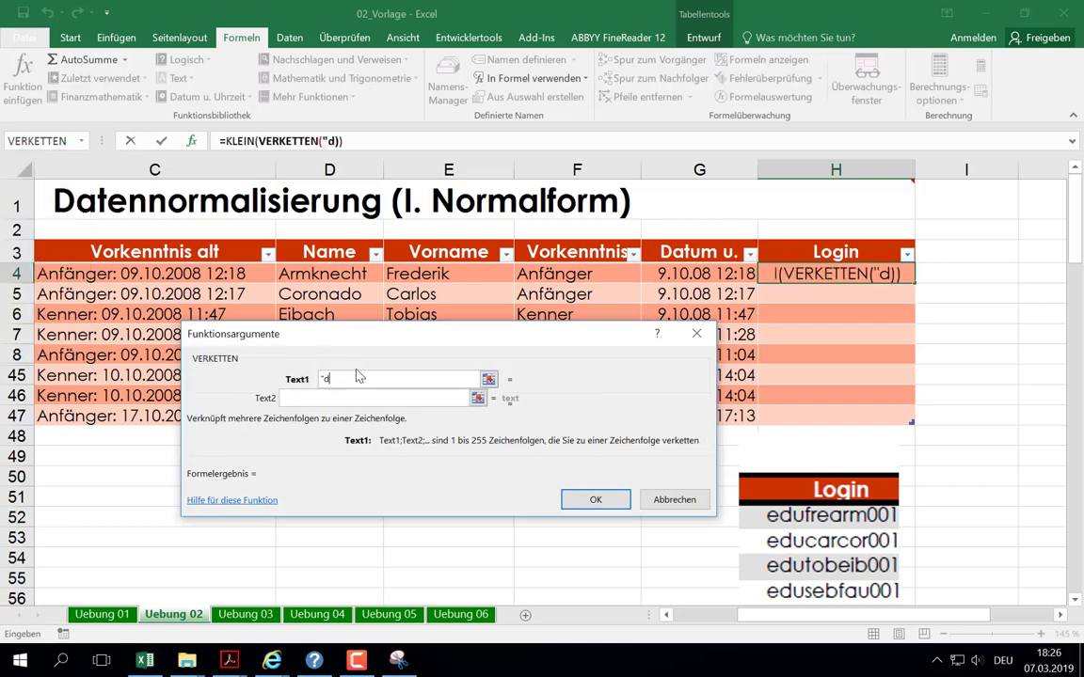
key(BackSpace)
text(edu)
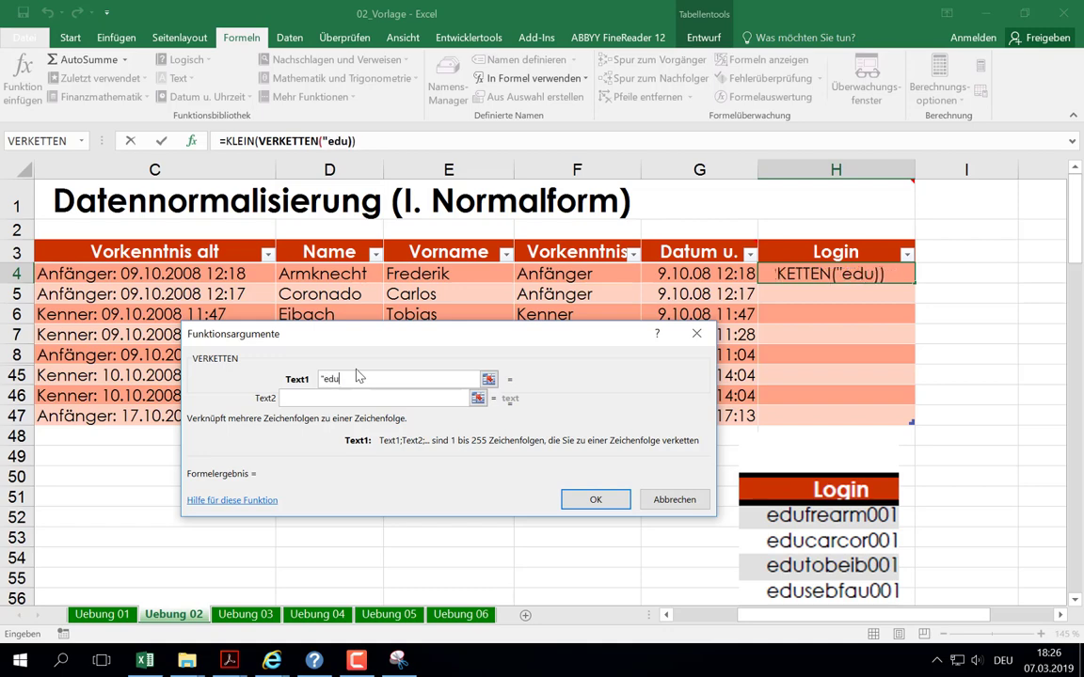
key(Tab)
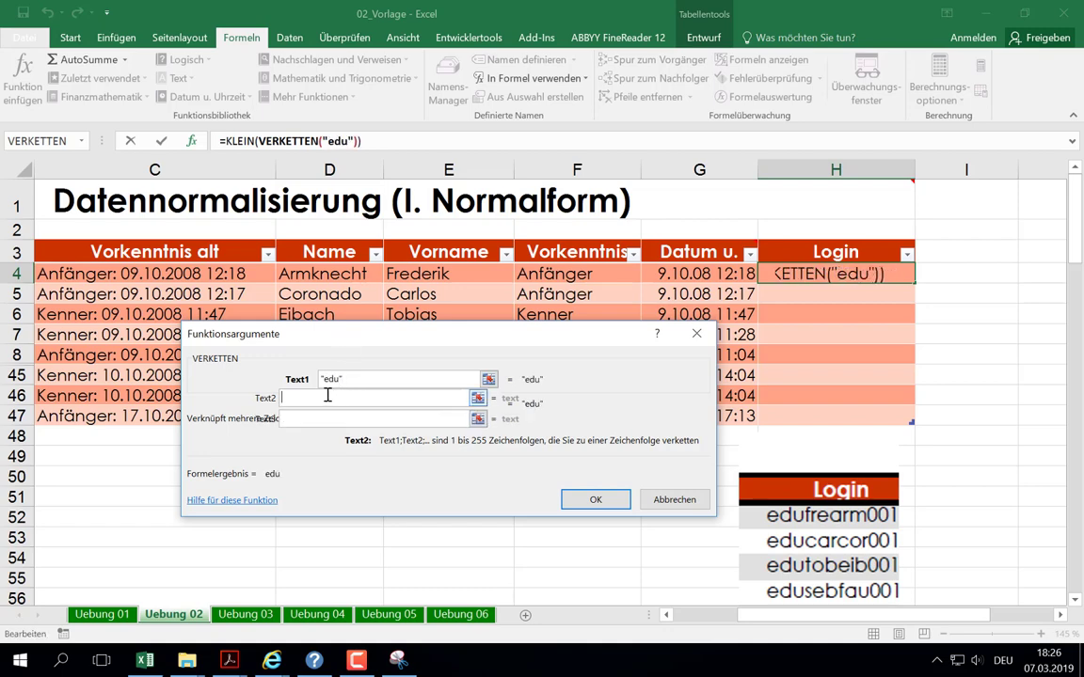
text(lin)
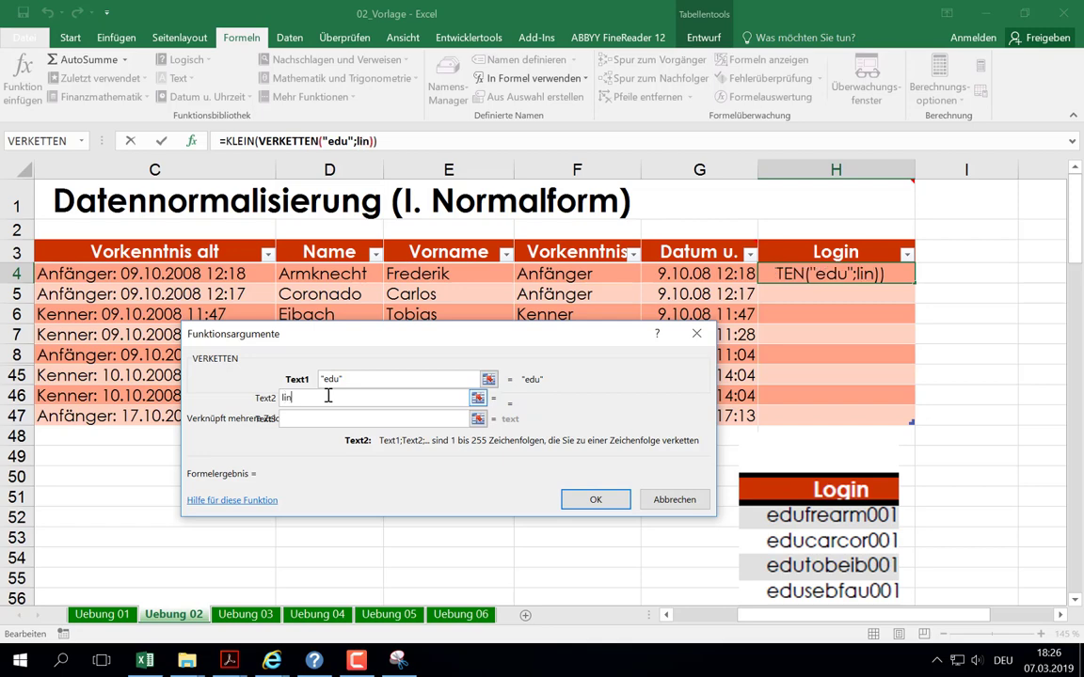
text(kes)
key(BackSpace)
key(BackSpace)
text(s)
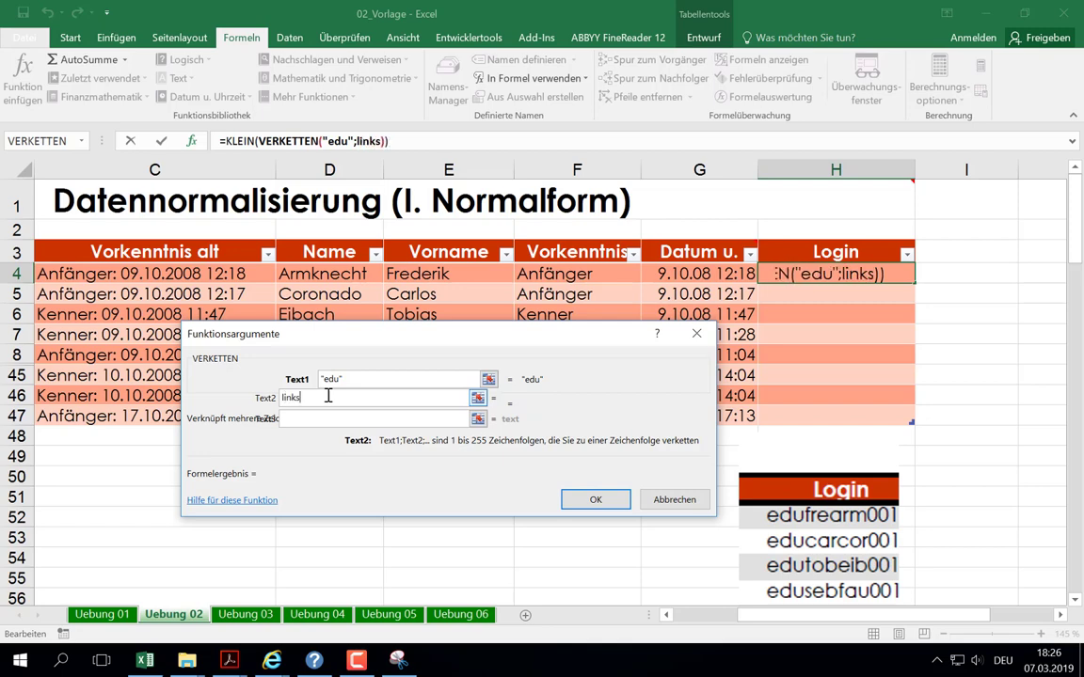
text(()
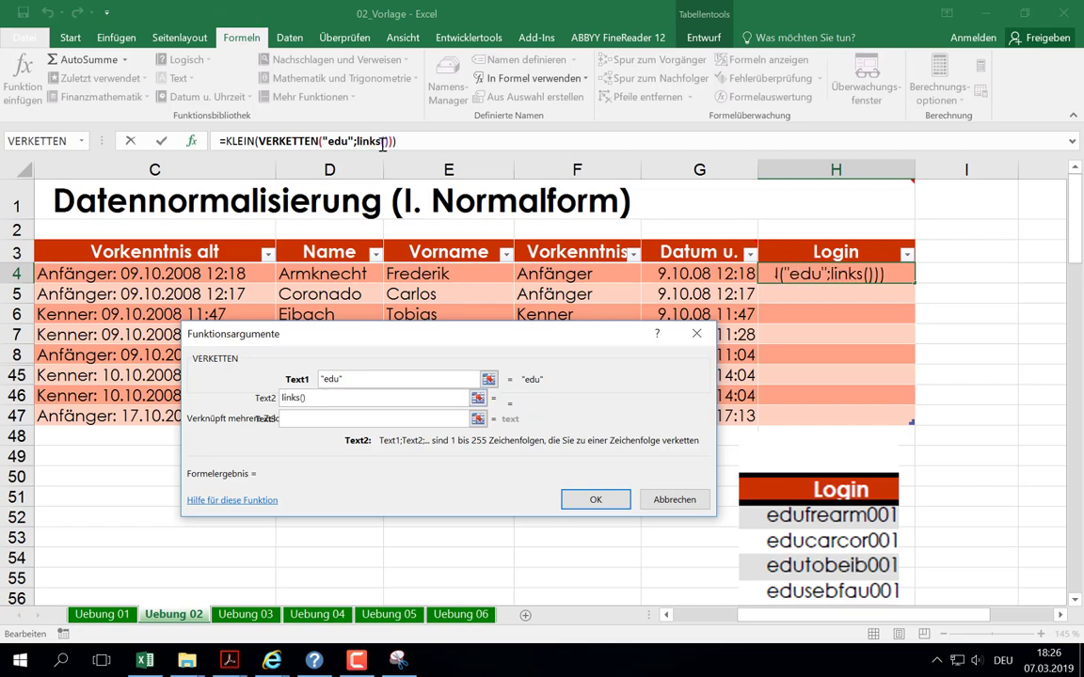
click(377, 141)
click(303, 380)
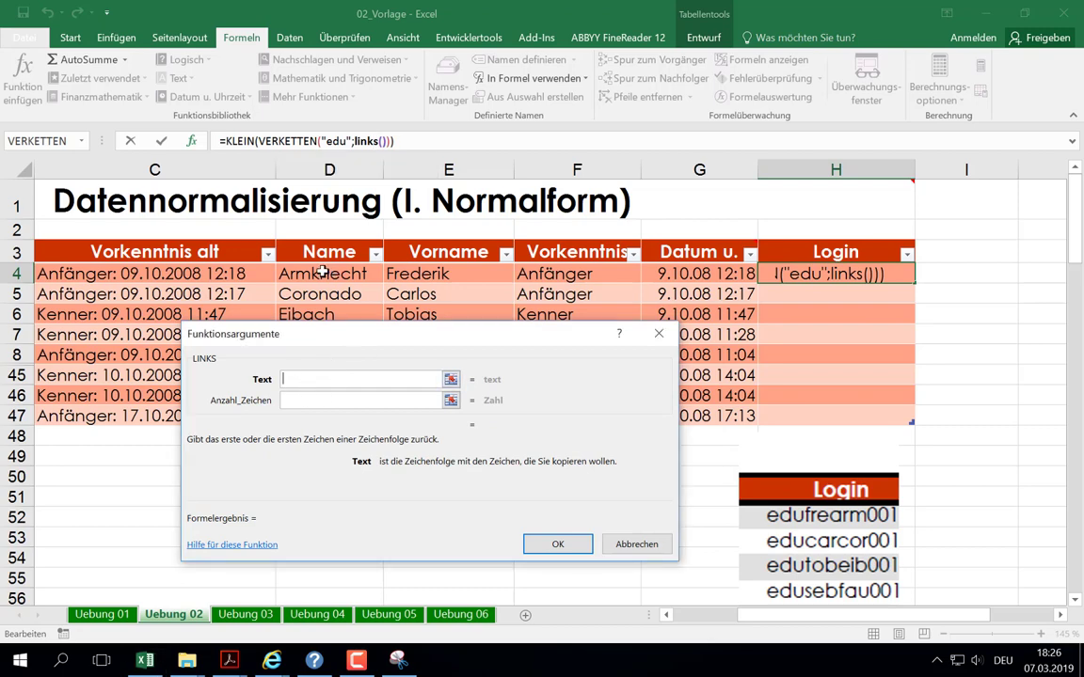
click(400, 273)
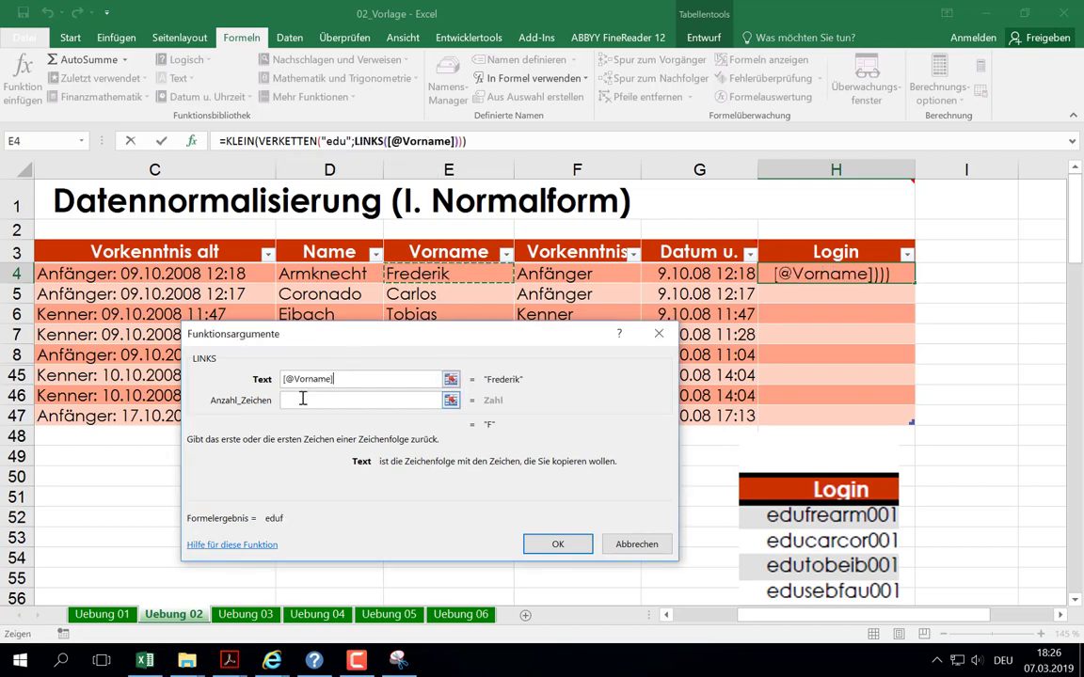
click(315, 400)
text(3)
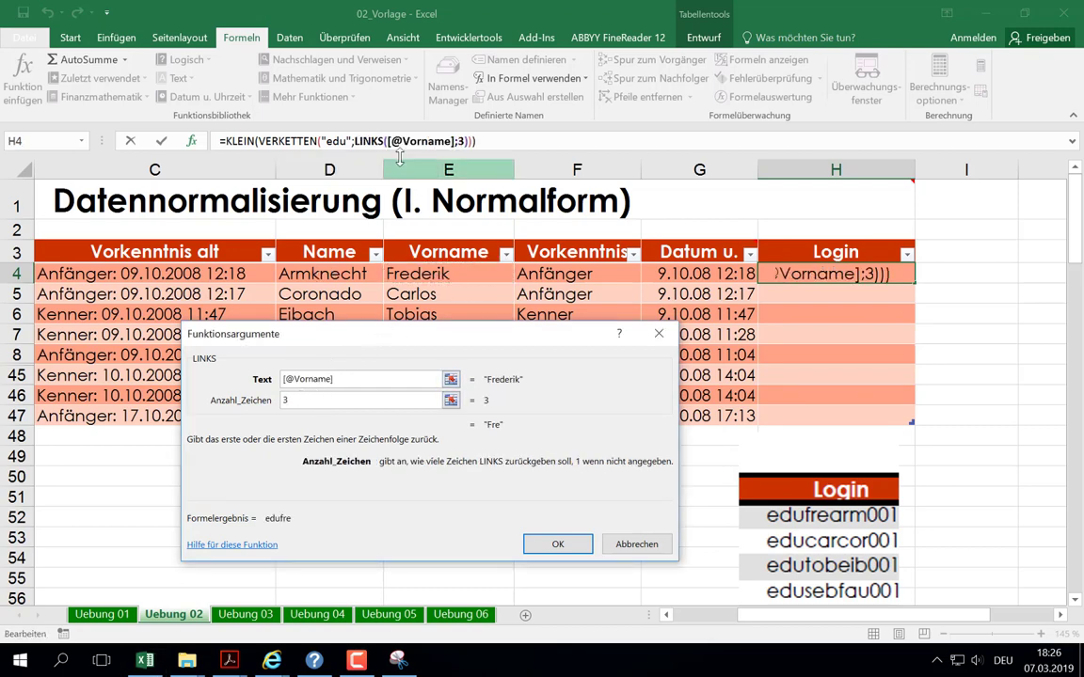
click(290, 143)
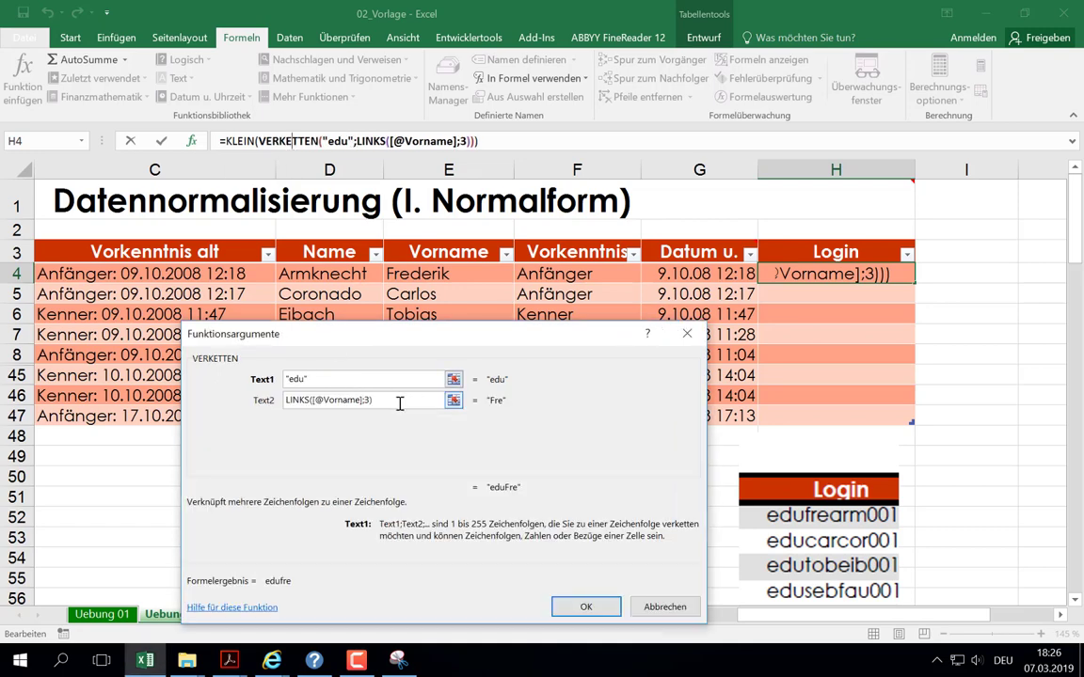
Copy the LINKS expression into Text3 using the Name column, and add "001" as Text4
key(ctrl+c)
click(314, 421)
key(ctrl+v)
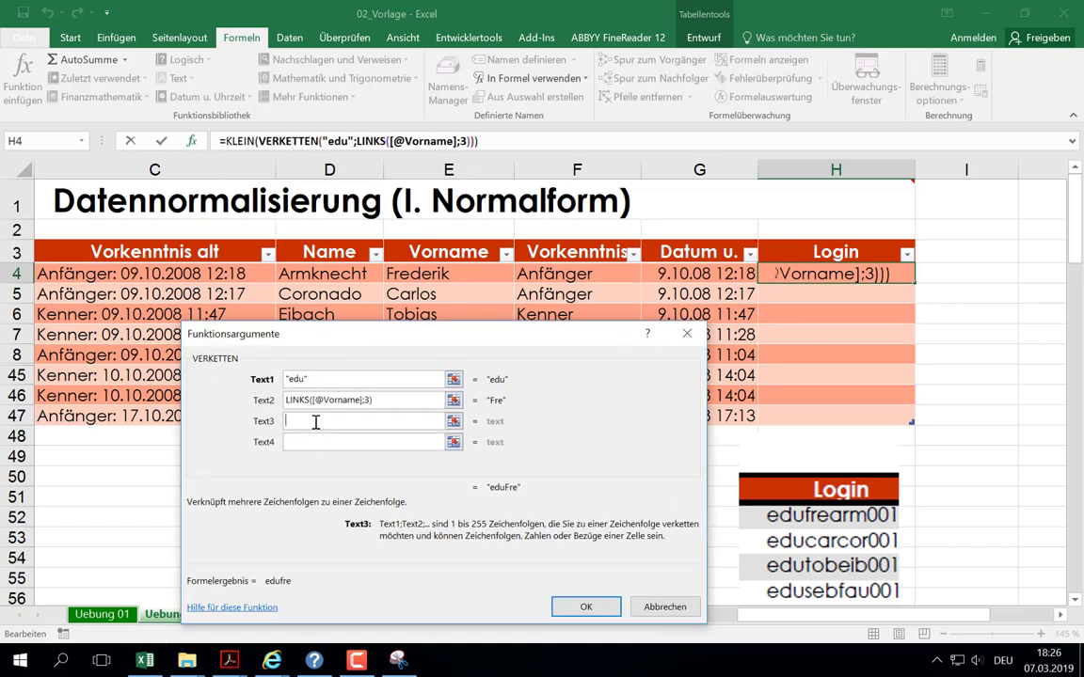
click(329, 420)
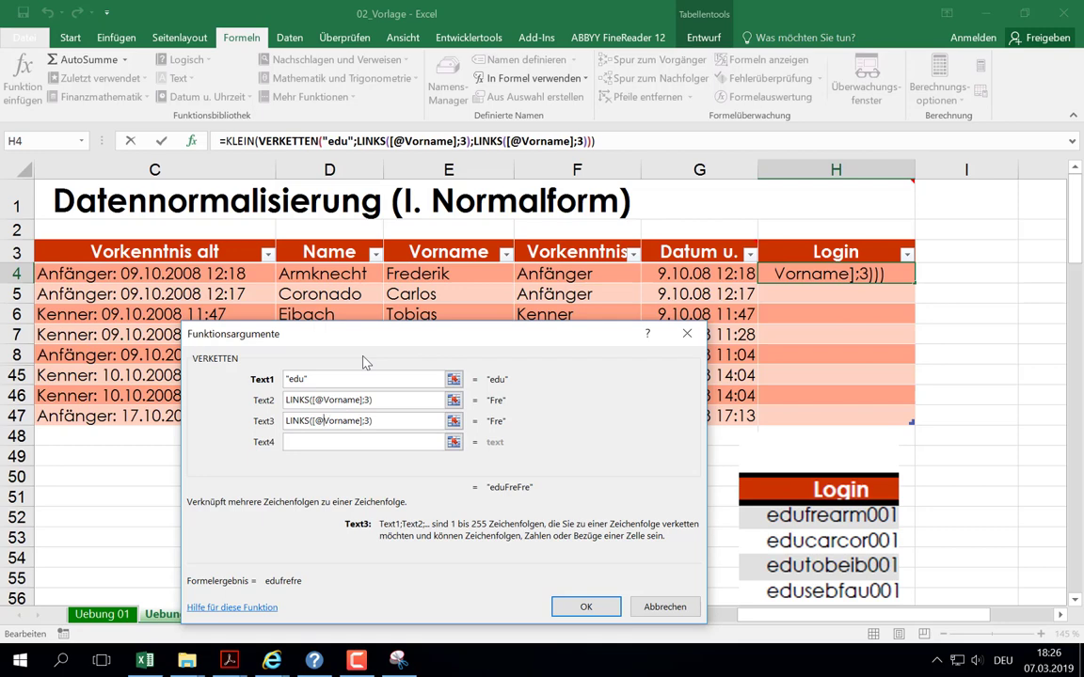
key(Delete)
key(Delete)
key(Delete)
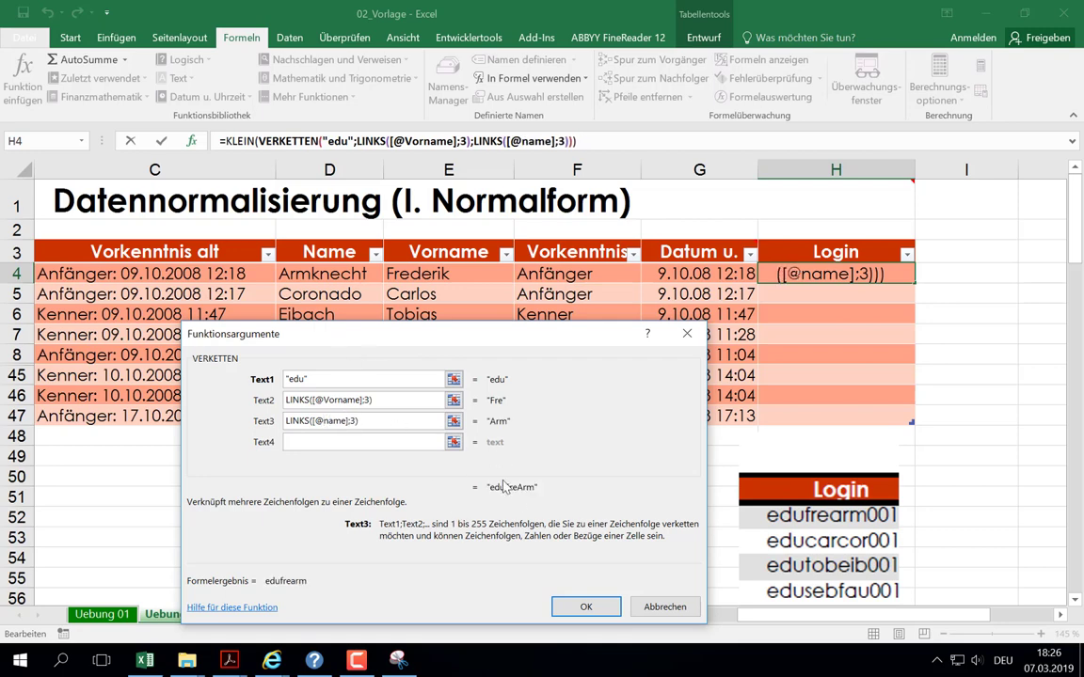
click(365, 440)
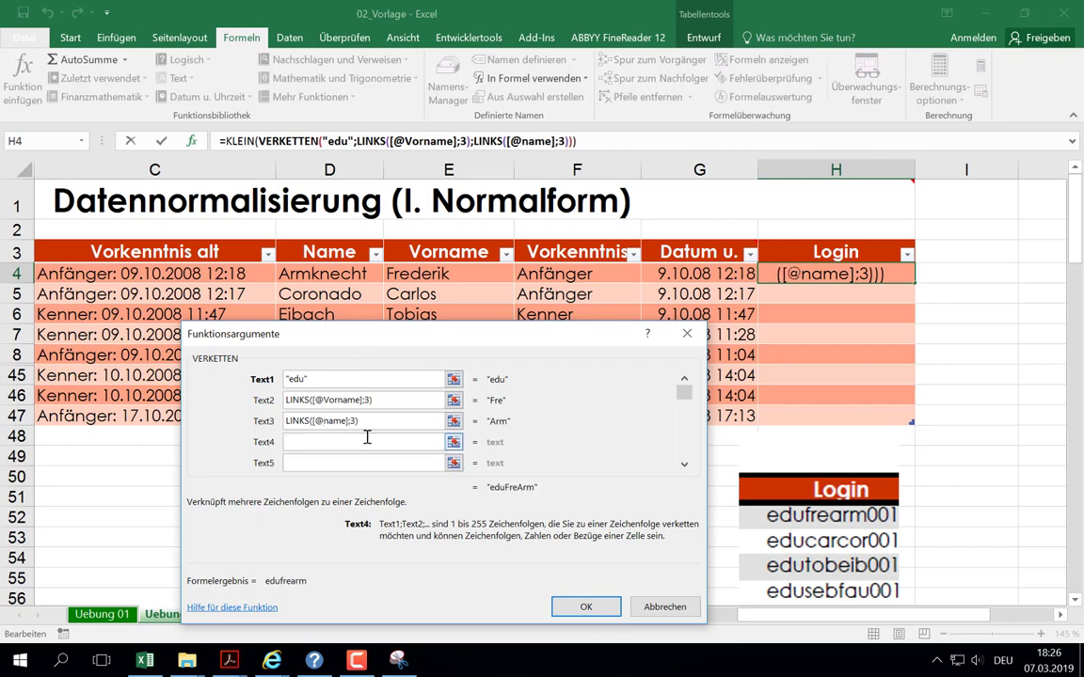
text("00)
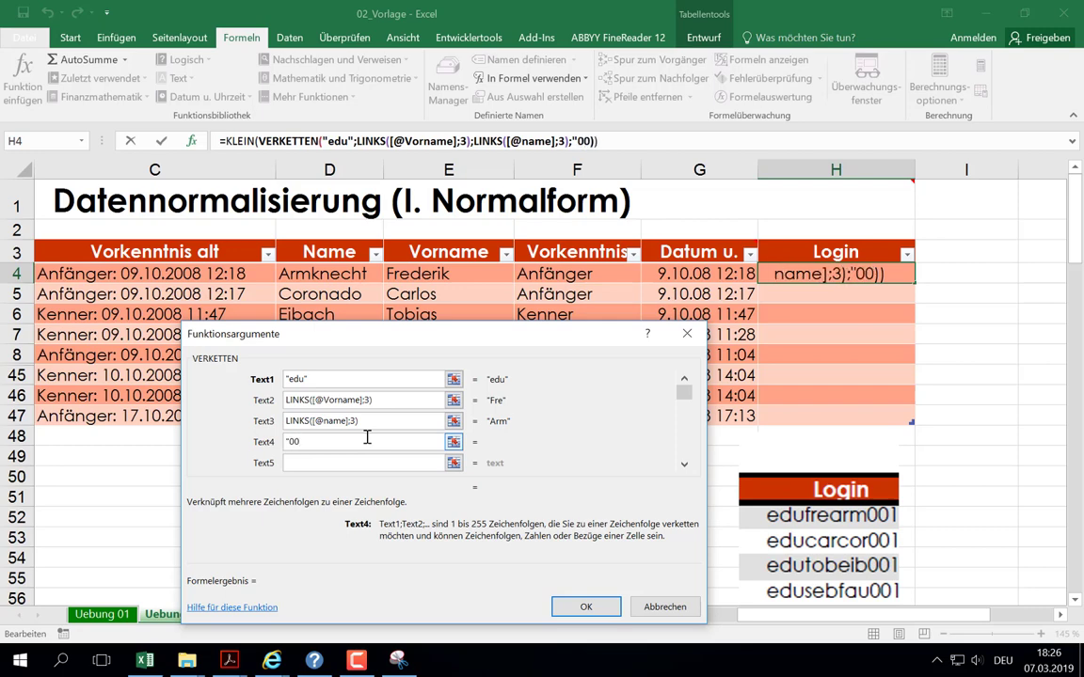
text(")
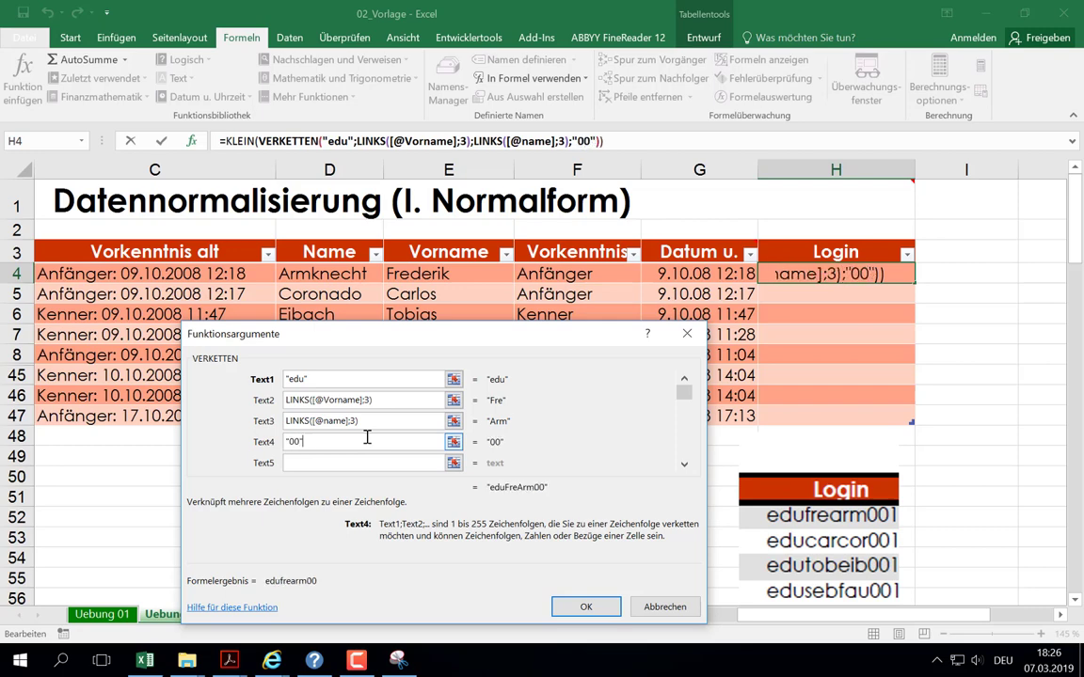
text(1)
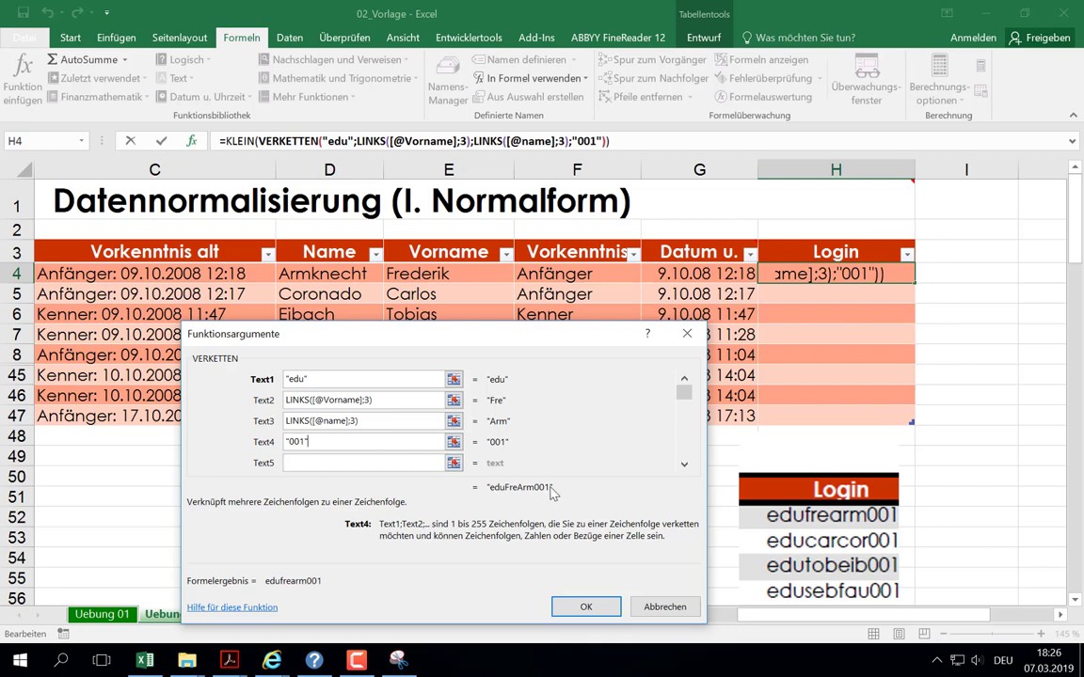
Review the outer KLEIN arguments, with the result previewing edufrearm001
click(231, 142)
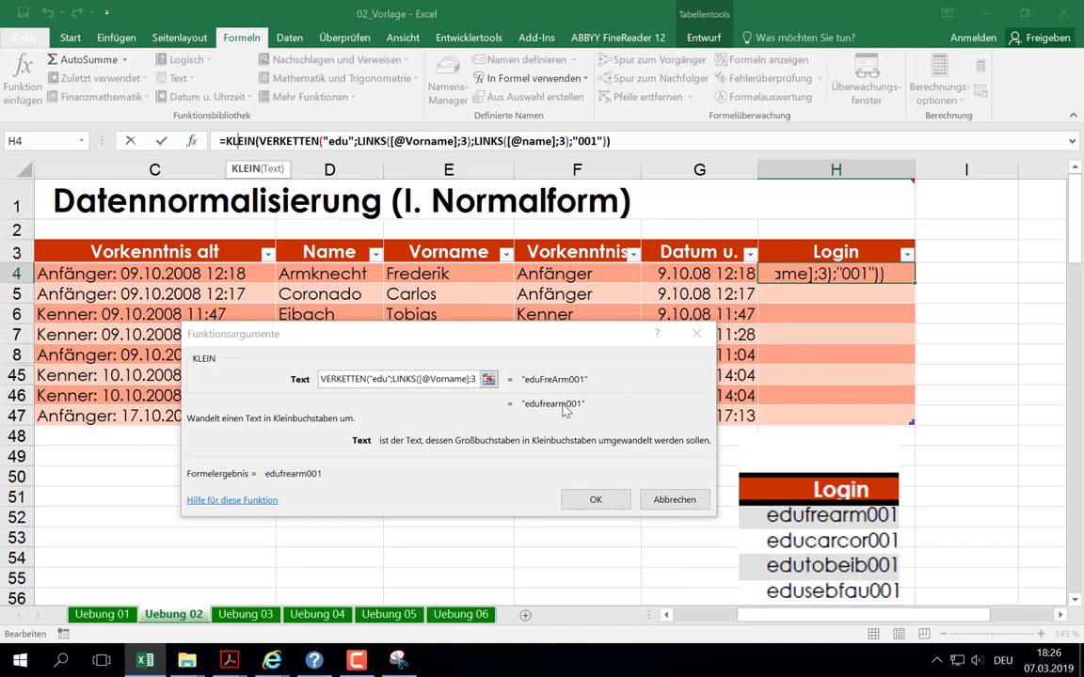
drag(484, 333, 492, 337)
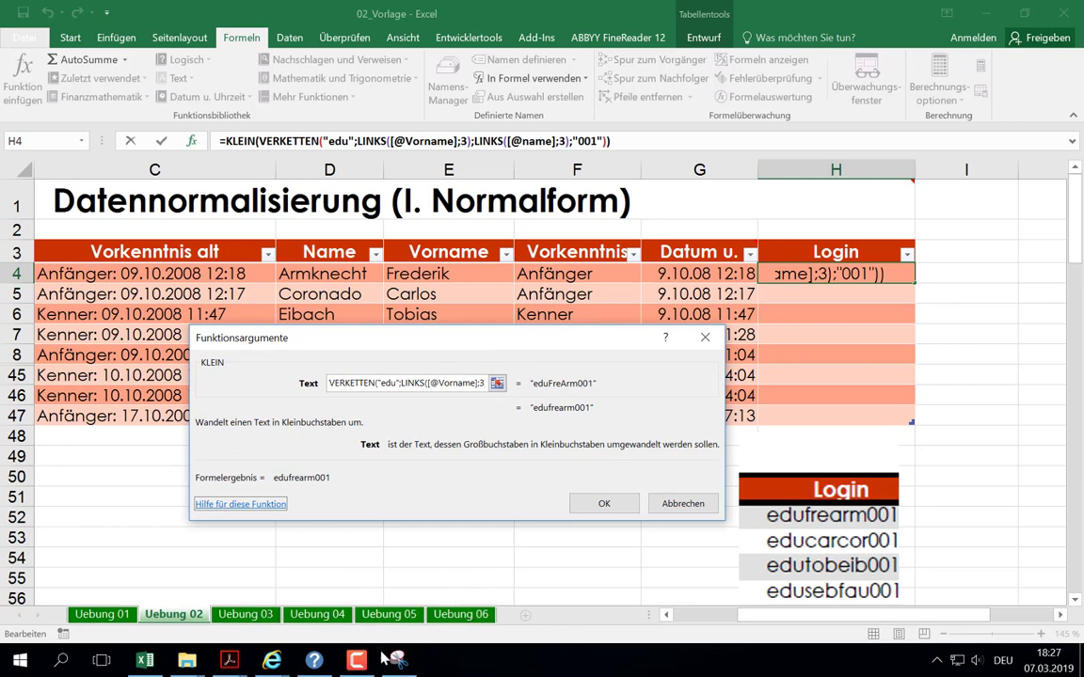
mouse_move(356, 666)
click(325, 588)
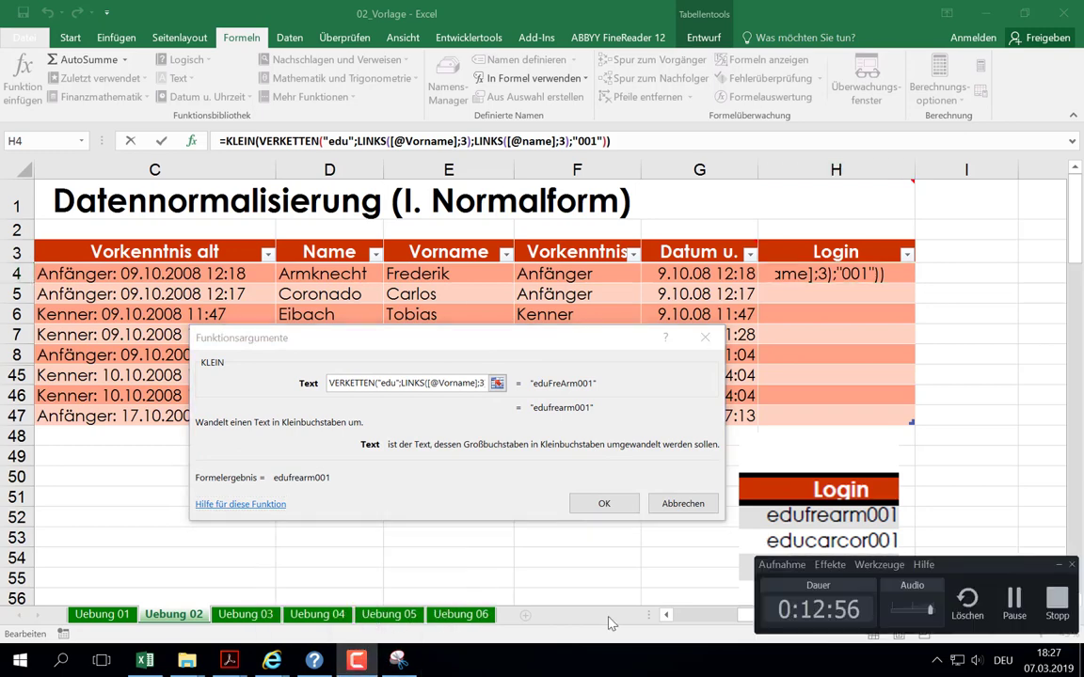